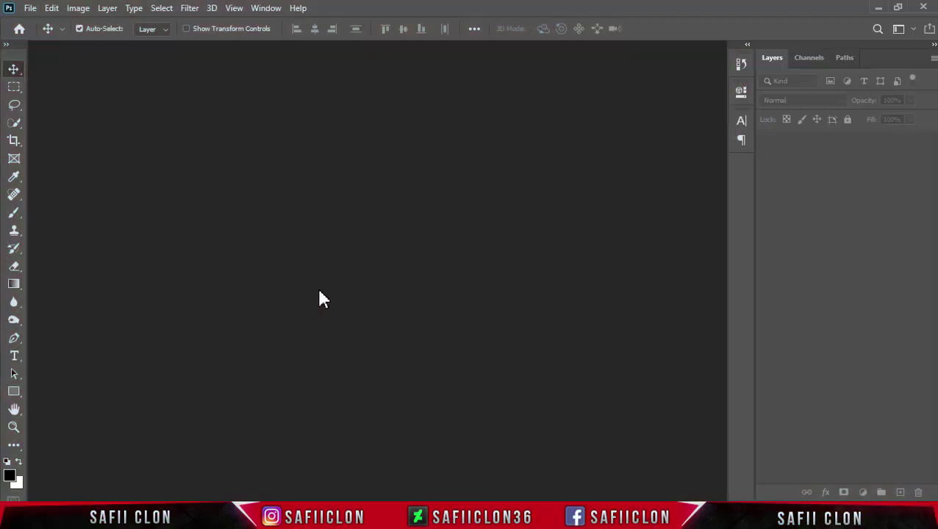
# Open pexels-3526681.jpg, the woman-on-the-wall photo, from the EDITING > City folder
pyautogui.click(30, 9)
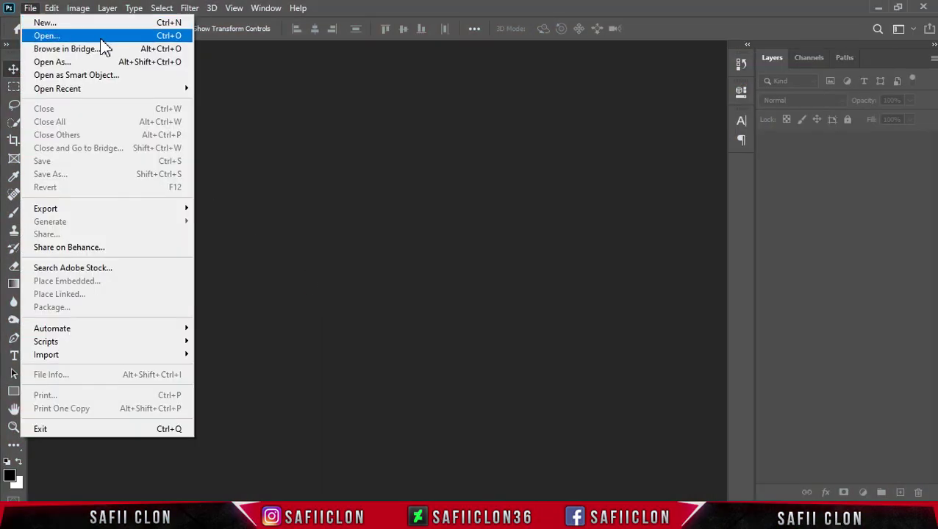
pyautogui.click(55, 37)
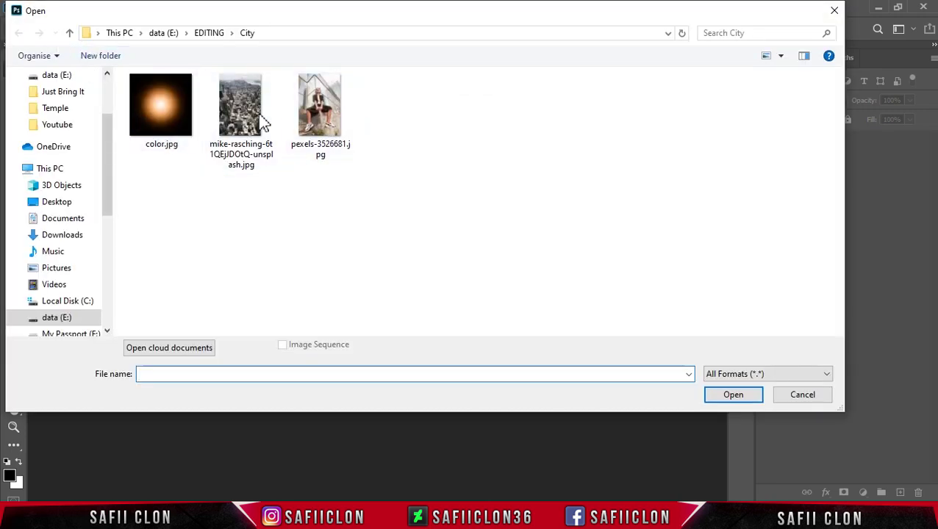
pyautogui.click(323, 129)
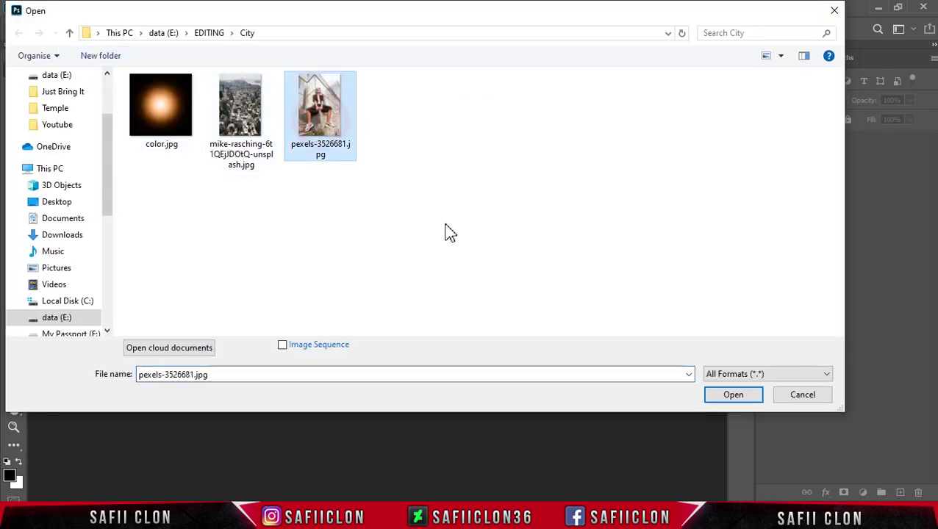
pyautogui.click(733, 399)
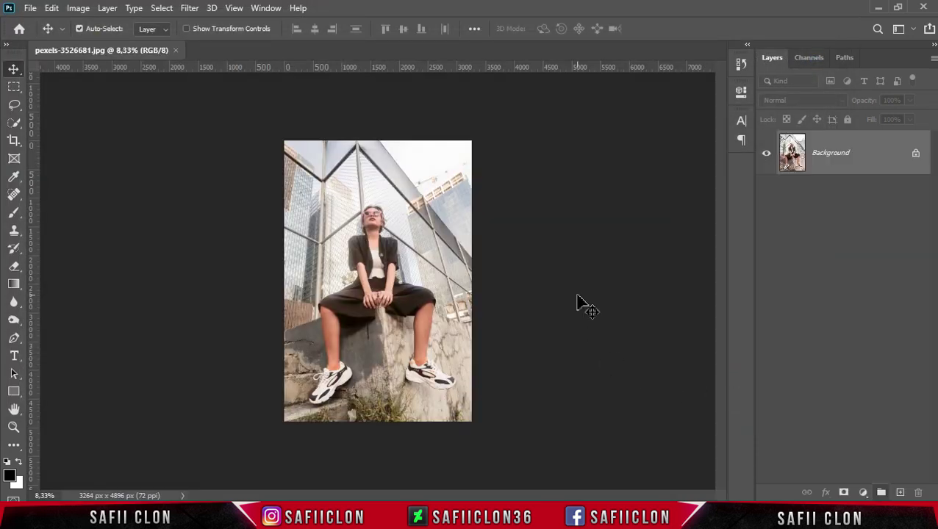
# Choose the Quick Selection Tool and enlarge its brush to about 45 px
pyautogui.hotkey('ctrl', '+')
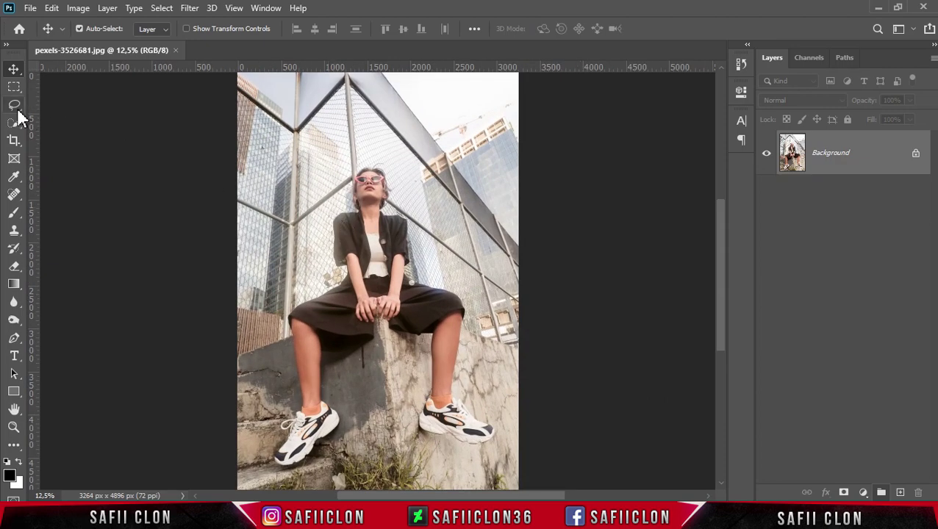
pyautogui.click(15, 127)
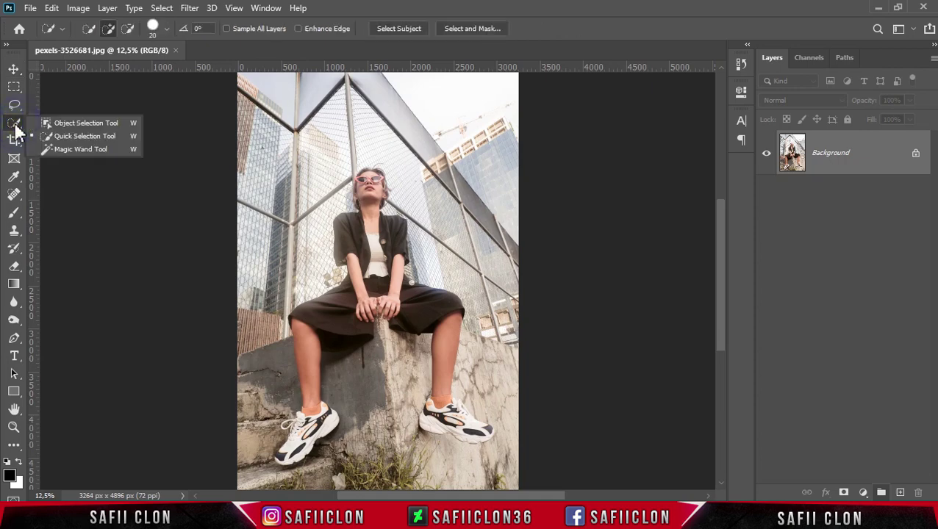
pyautogui.click(73, 138)
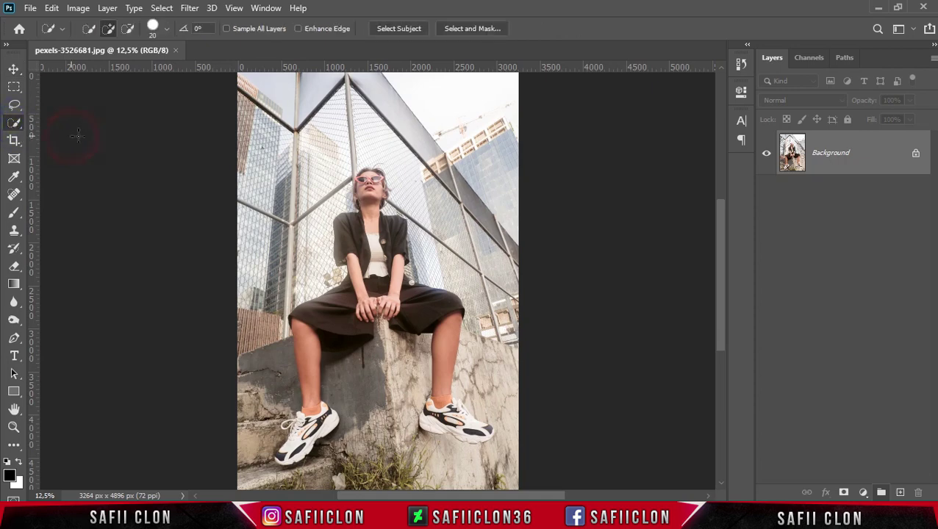
pyautogui.click(166, 30)
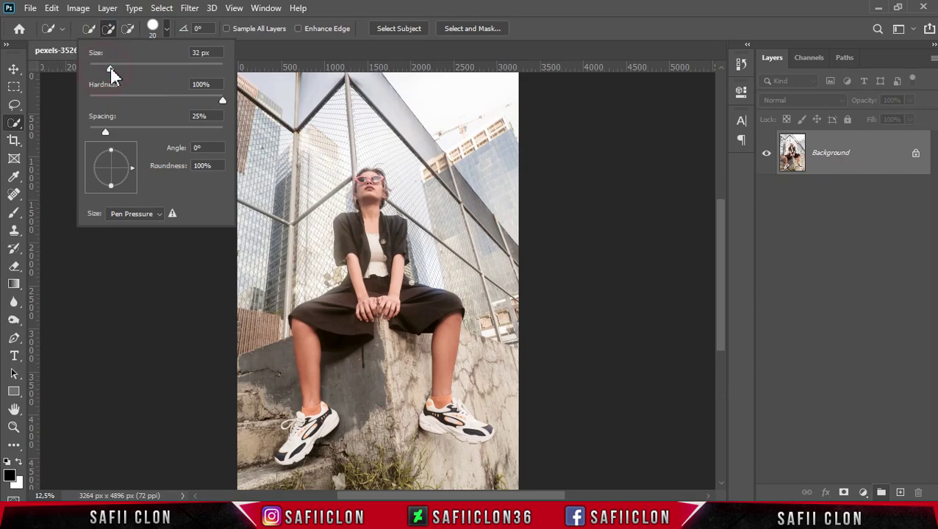
pyautogui.click(169, 31)
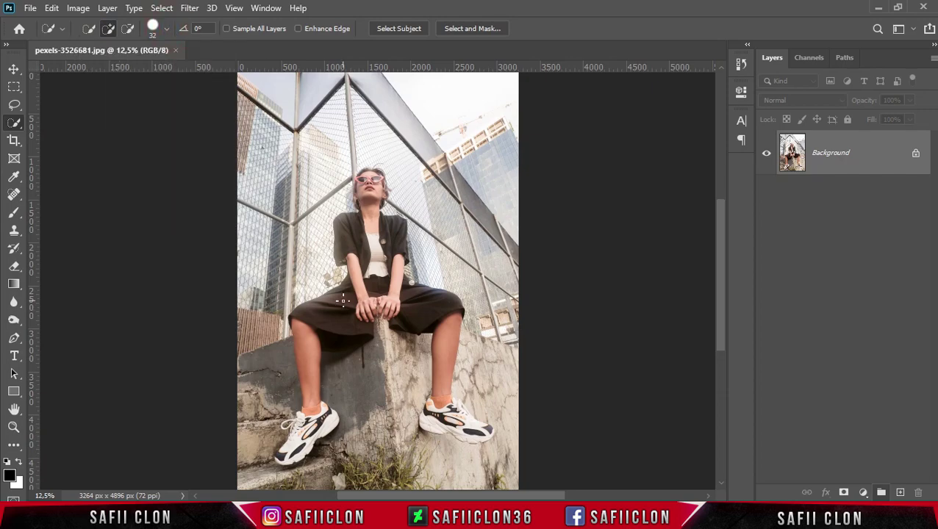
# Paint a quick selection over the concrete wall around the legs and shoes
pyautogui.scroll(1, 342, 302)
pyautogui.scroll(1, 342, 302)
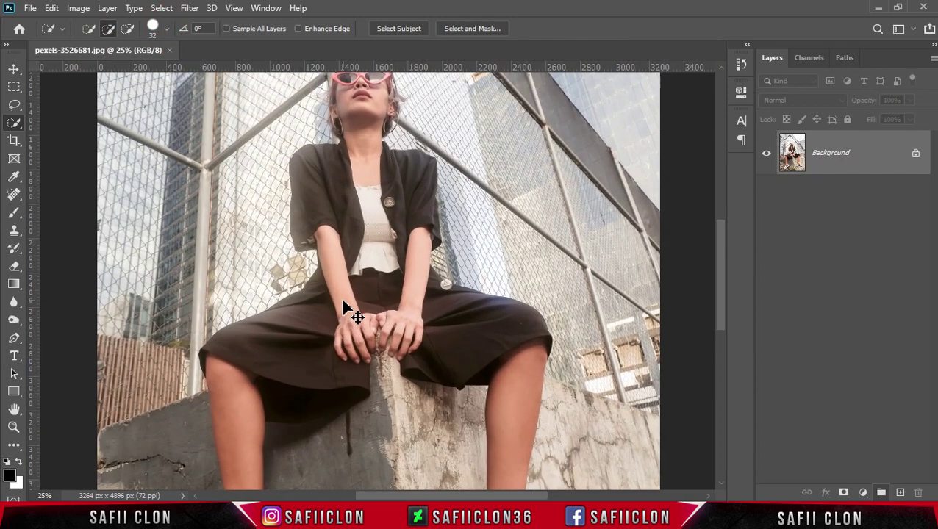
pyautogui.scroll(1, 342, 300)
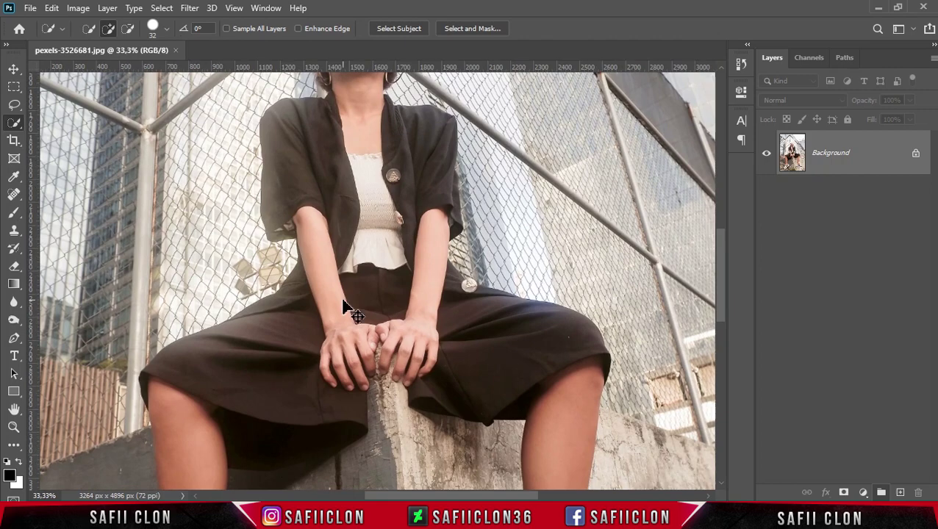
pyautogui.scroll(-1, 351, 309)
pyautogui.scroll(-3, 342, 319)
pyautogui.scroll(-2, 340, 323)
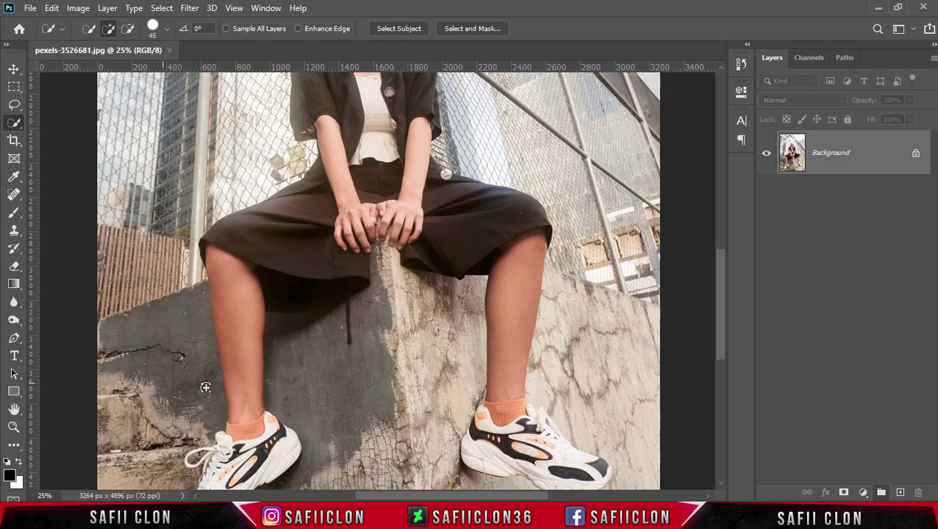
pyautogui.moveTo(213, 395); pyautogui.dragTo(593, 333)
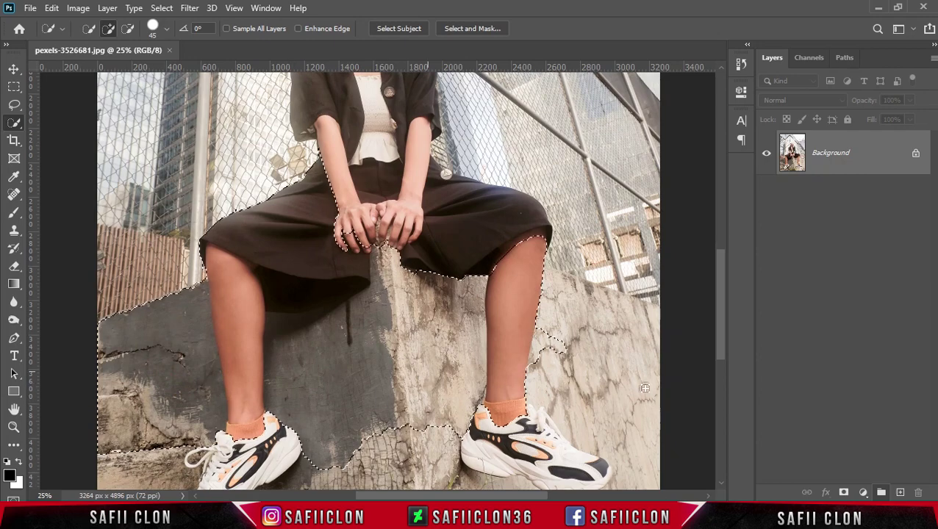
# Add the rest of the wall, the legs and the body to the quick selection
pyautogui.moveTo(719, 319); pyautogui.dragTo(722, 368)
pyautogui.moveTo(538, 242)
pyautogui.mouseDown()
pyautogui.moveTo(596, 335)
pyautogui.moveTo(139, 338)
pyautogui.moveTo(524, 296)
pyautogui.mouseUp()
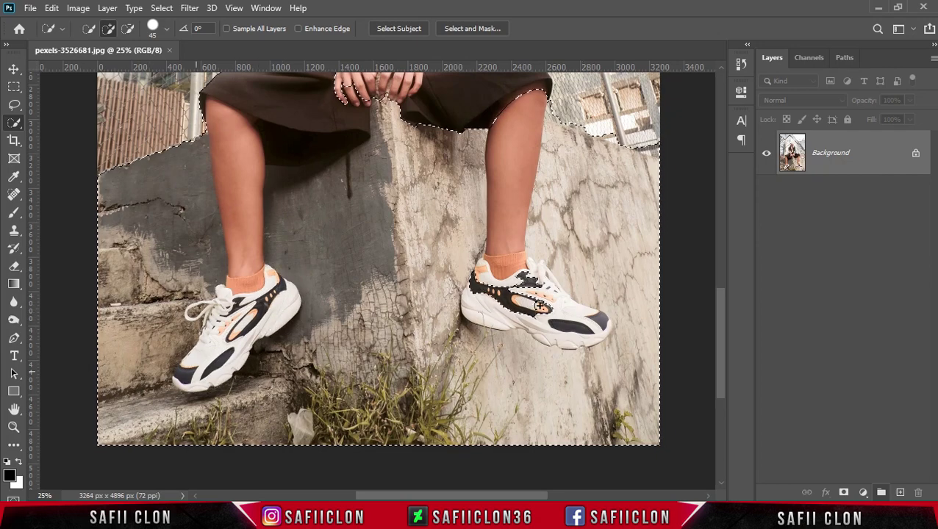
pyautogui.moveTo(722, 347); pyautogui.dragTo(722, 283)
pyautogui.moveTo(429, 366); pyautogui.dragTo(400, 224)
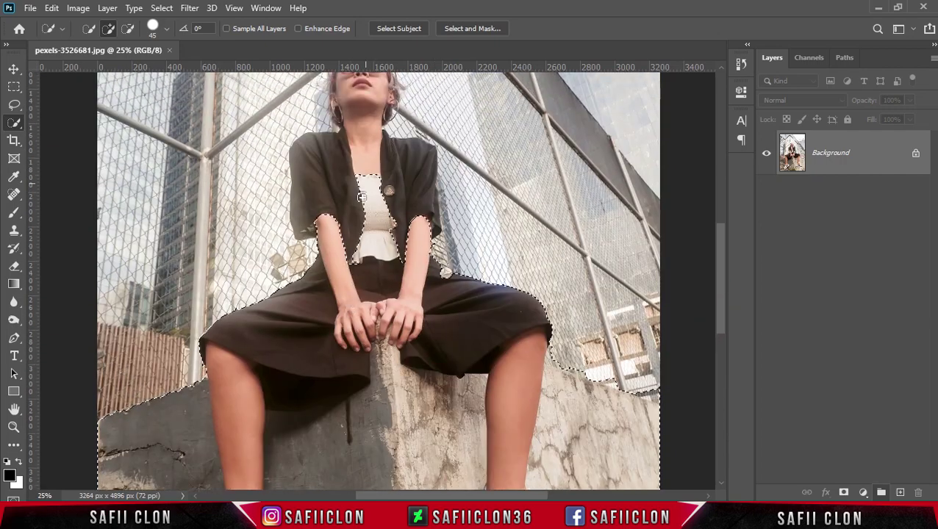
pyautogui.scroll(3, 670, 287)
# Extend the selection over the neck, face, glasses and hair using a smaller brush
pyautogui.hotkey('ctrl', '+')
pyautogui.click(371, 303)
pyautogui.moveTo(371, 303); pyautogui.dragTo(367, 163)
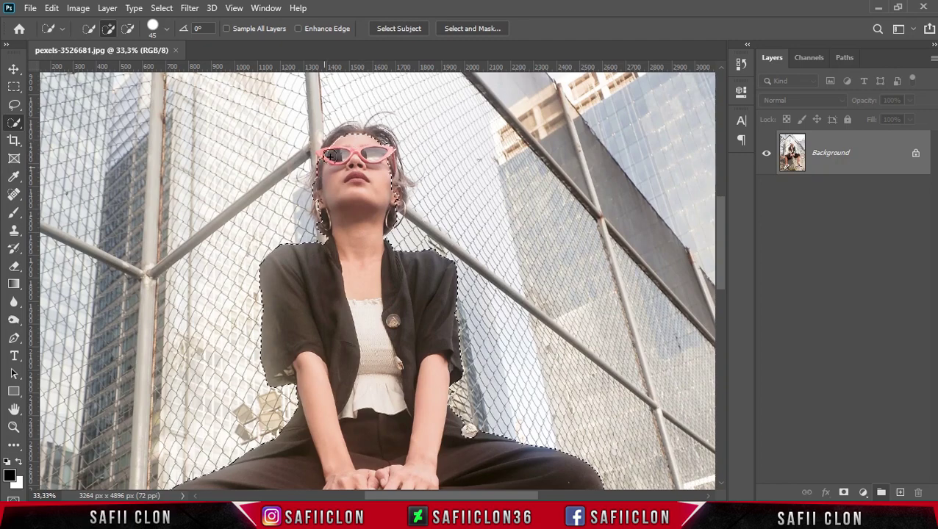
pyautogui.hotkey('ctrl', '+')
pyautogui.press('[')
pyautogui.scroll(-2, 509, 450)
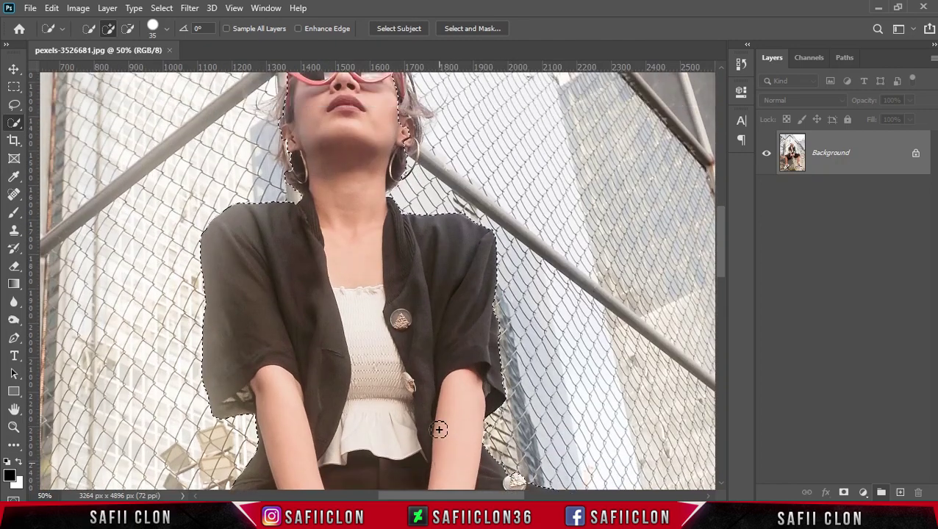
pyautogui.scroll(3, 439, 430)
pyautogui.press('[')
pyautogui.moveTo(385, 223)
pyautogui.mouseDown()
pyautogui.moveTo(381, 199)
pyautogui.moveTo(391, 199)
pyautogui.mouseUp()
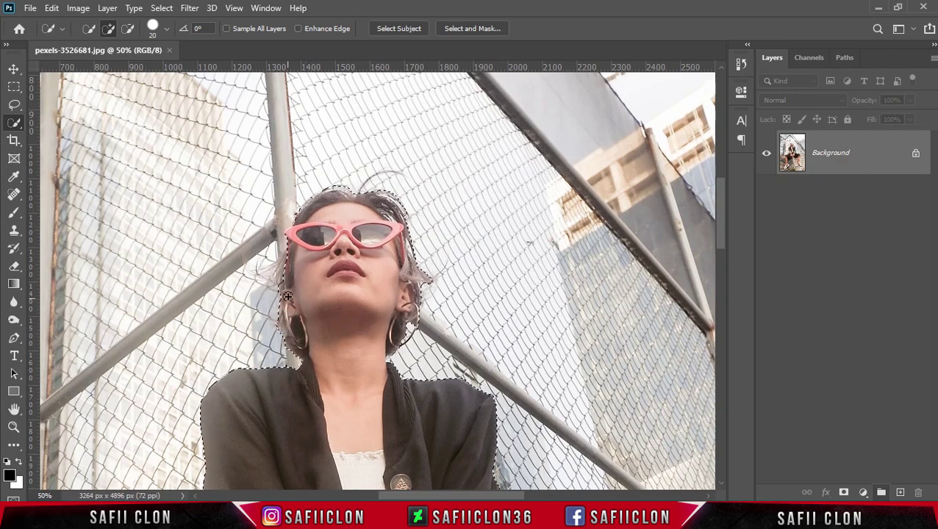
pyautogui.click(283, 275)
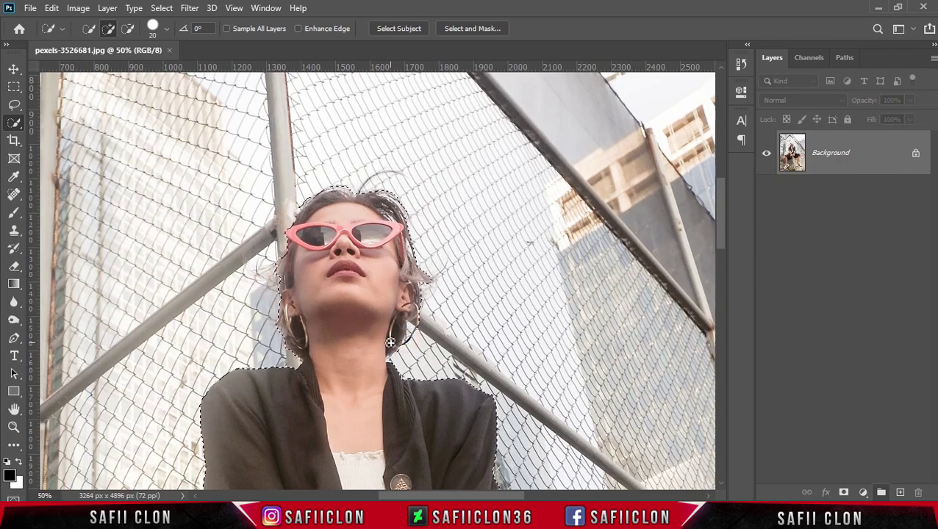
# Refine the selection edge along the top of the wall
pyautogui.scroll(-1, 390, 343)
pyautogui.scroll(-3, 377, 330)
pyautogui.scroll(-3, 377, 335)
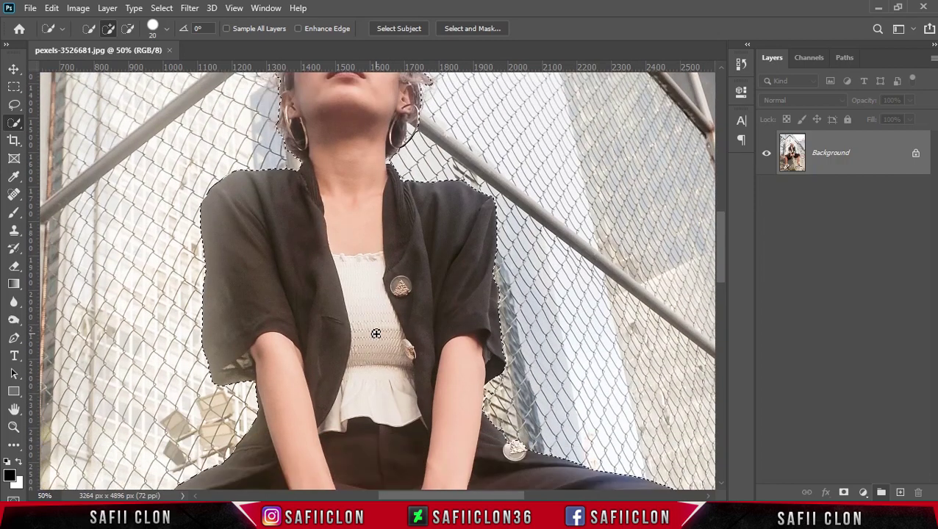
pyautogui.scroll(-2, 375, 335)
pyautogui.hscroll(-3, 579, 372)
pyautogui.hscroll(-3, 698, 314)
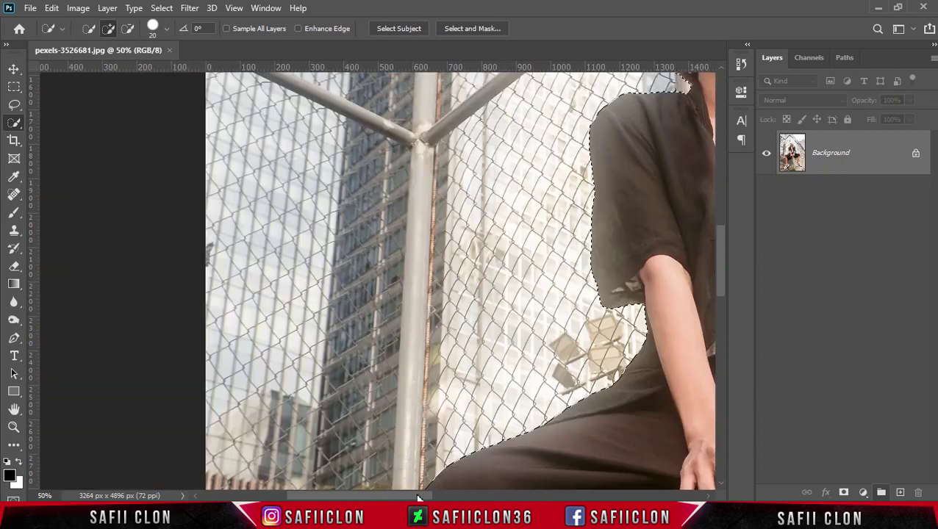
pyautogui.scroll(-5, 697, 313)
pyautogui.click(326, 307)
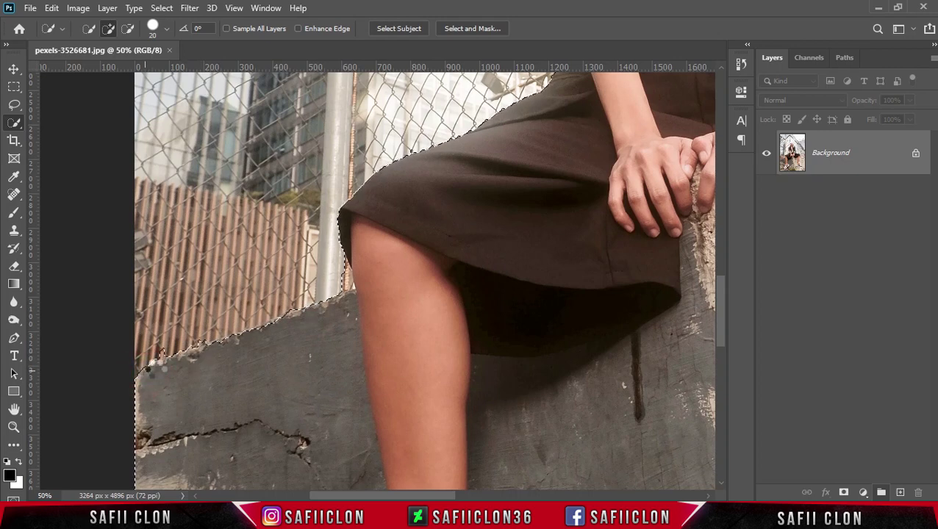
pyautogui.click(277, 326)
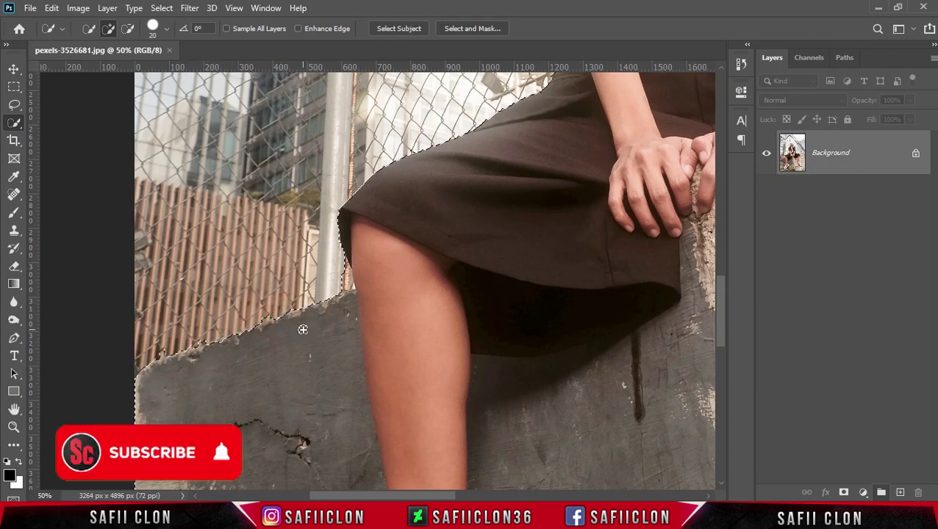
pyautogui.scroll(2, 395, 339)
pyautogui.scroll(3, 474, 329)
pyautogui.scroll(-1, 474, 328)
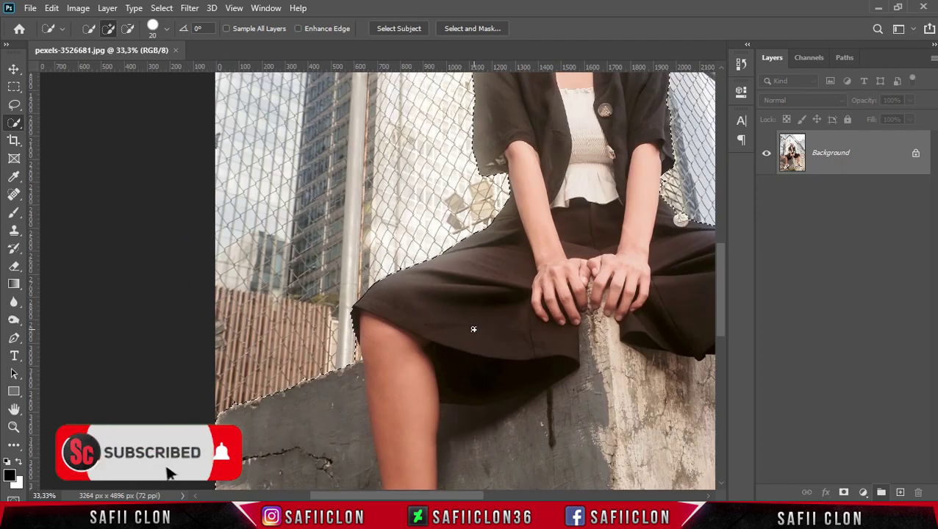
pyautogui.click(14, 105)
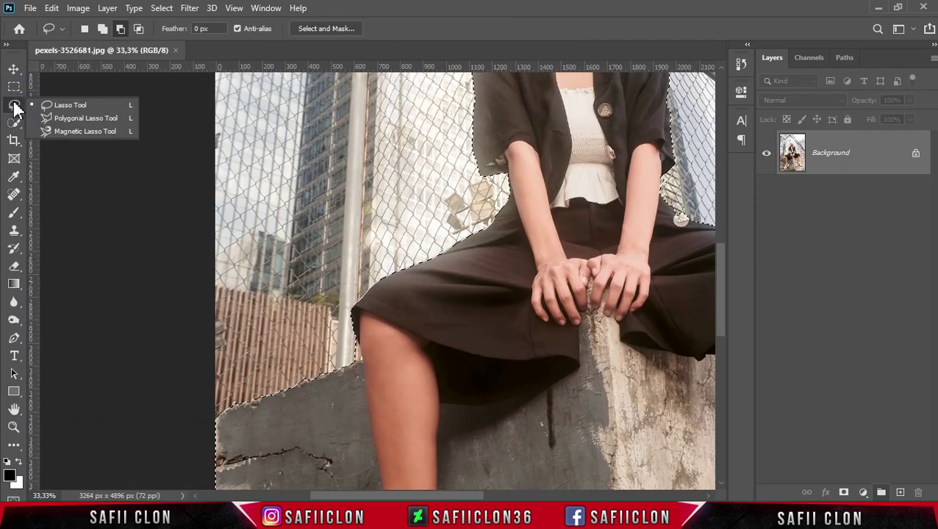
# Set the Lasso to subtract and cut stray background off the wall selection edge
pyautogui.click(80, 105)
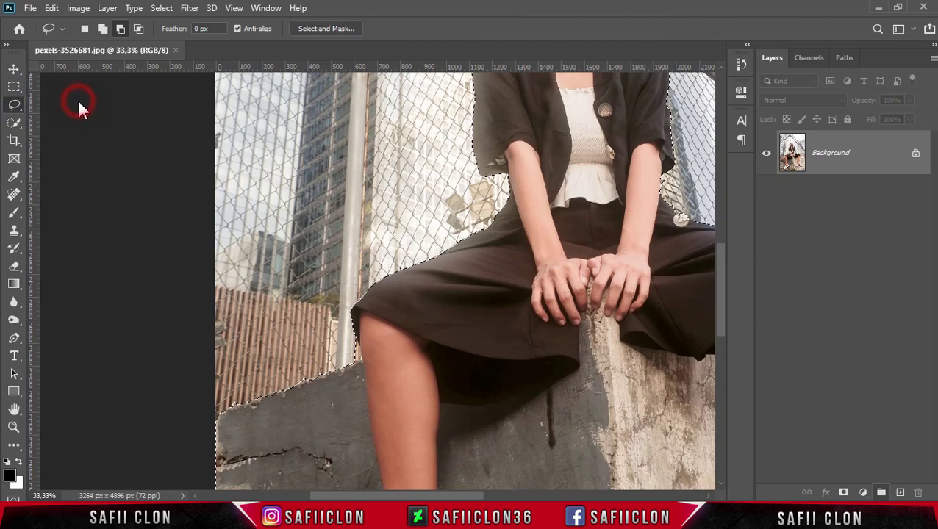
pyautogui.click(121, 29)
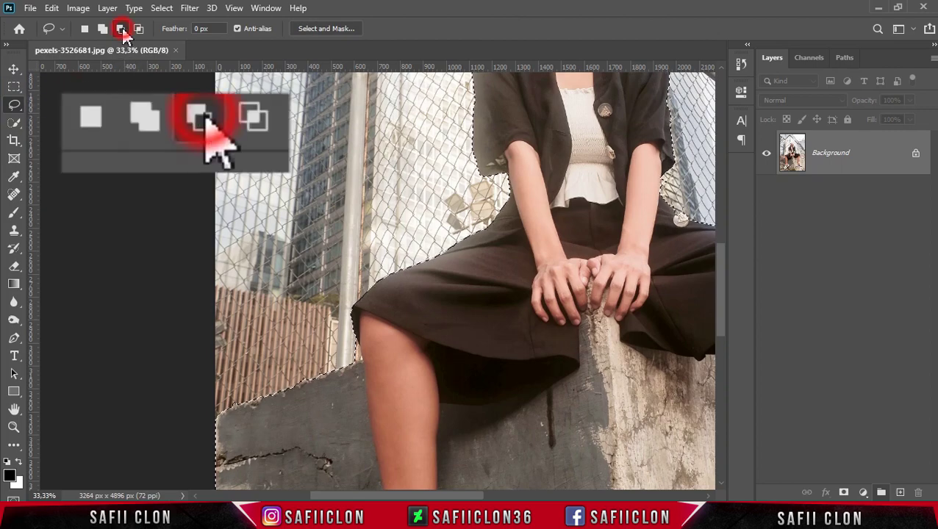
pyautogui.hotkey('ctrl', '+')
pyautogui.hotkey('ctrl', '+')
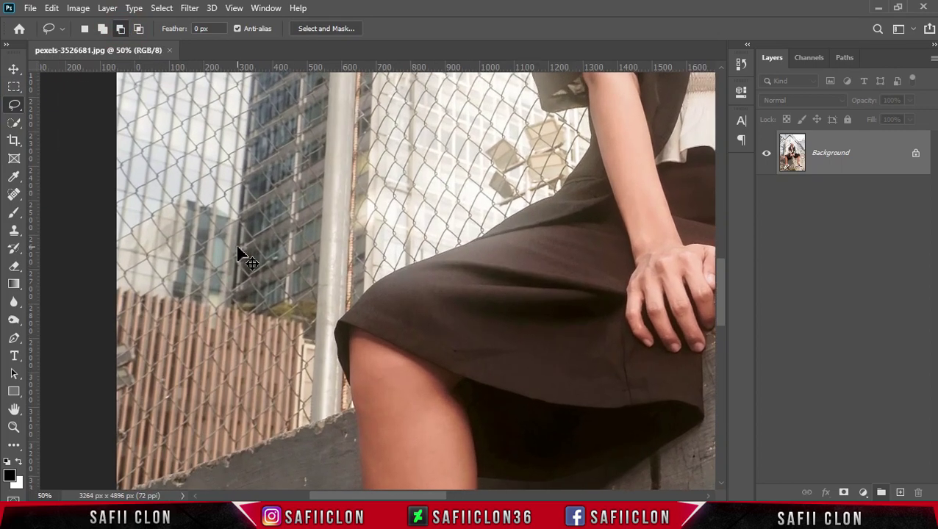
pyautogui.scroll(-3, 298, 307)
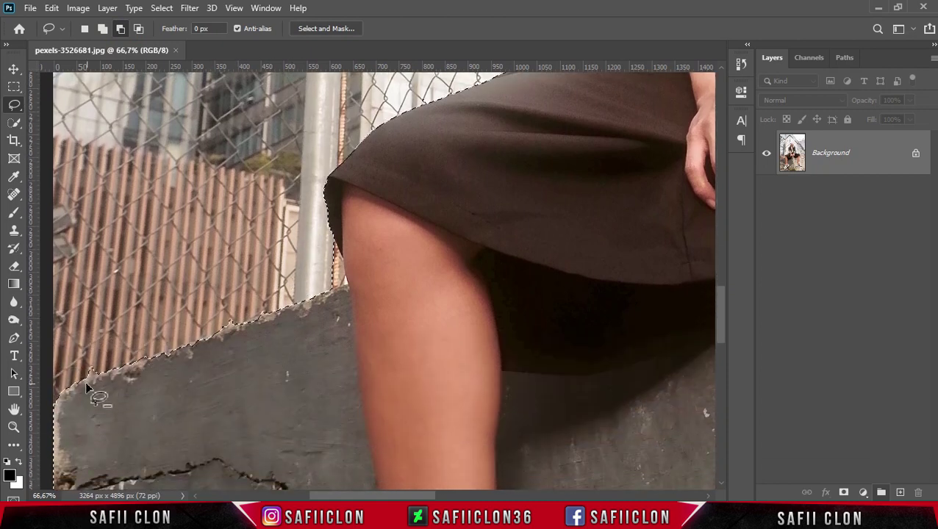
pyautogui.moveTo(86, 382)
pyautogui.mouseDown()
pyautogui.moveTo(346, 297)
pyautogui.moveTo(347, 288)
pyautogui.mouseUp()
# Trim leftover fence and background from the right side of the selection with the Lasso
pyautogui.scroll(4, 377, 318)
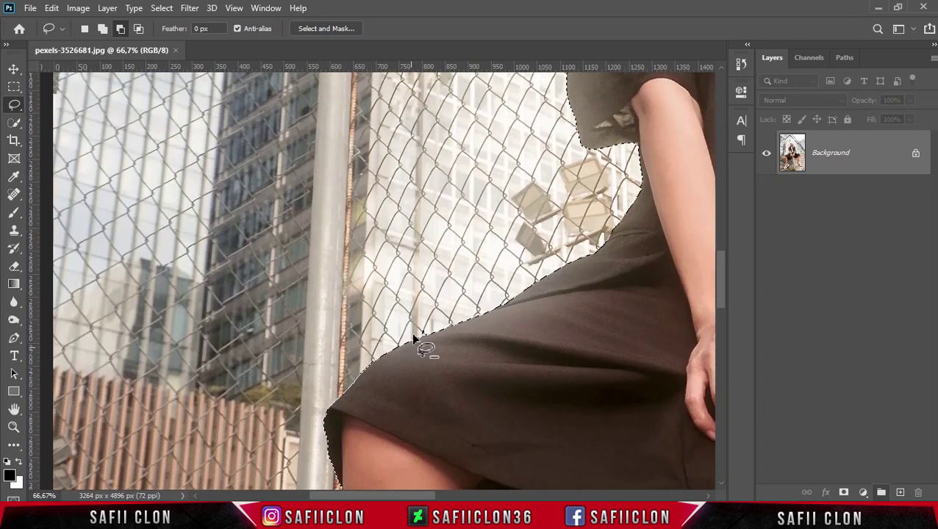
pyautogui.scroll(2, 425, 345)
pyautogui.scroll(4, 717, 257)
pyautogui.scroll(2, 713, 216)
pyautogui.hscroll(5, 712, 217)
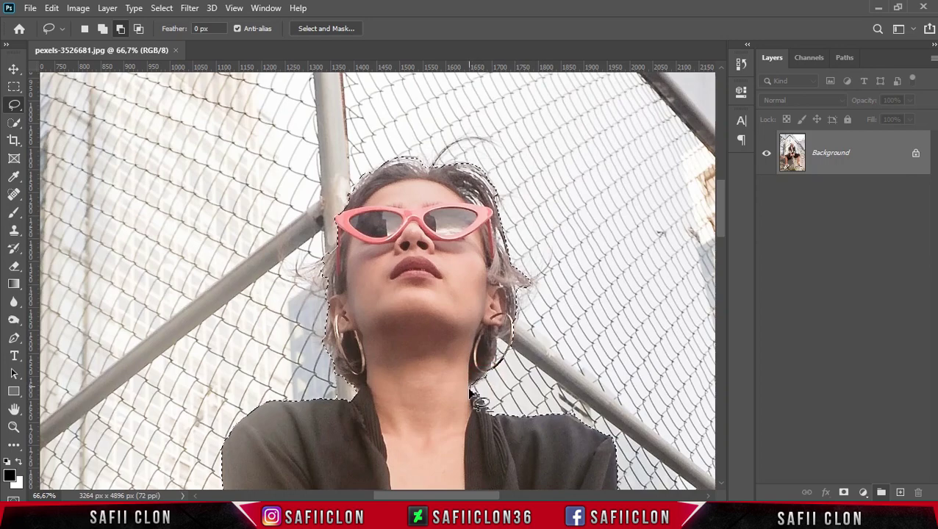
pyautogui.scroll(-3, 485, 401)
pyautogui.moveTo(721, 227); pyautogui.dragTo(724, 287)
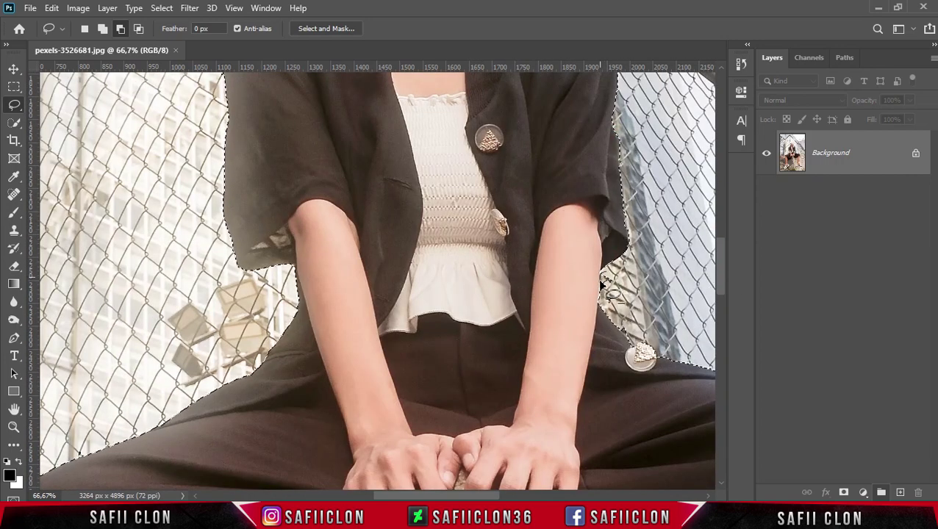
pyautogui.scroll(-2, 625, 275)
pyautogui.moveTo(494, 498); pyautogui.dragTo(585, 498)
pyautogui.moveTo(724, 262); pyautogui.dragTo(592, 278)
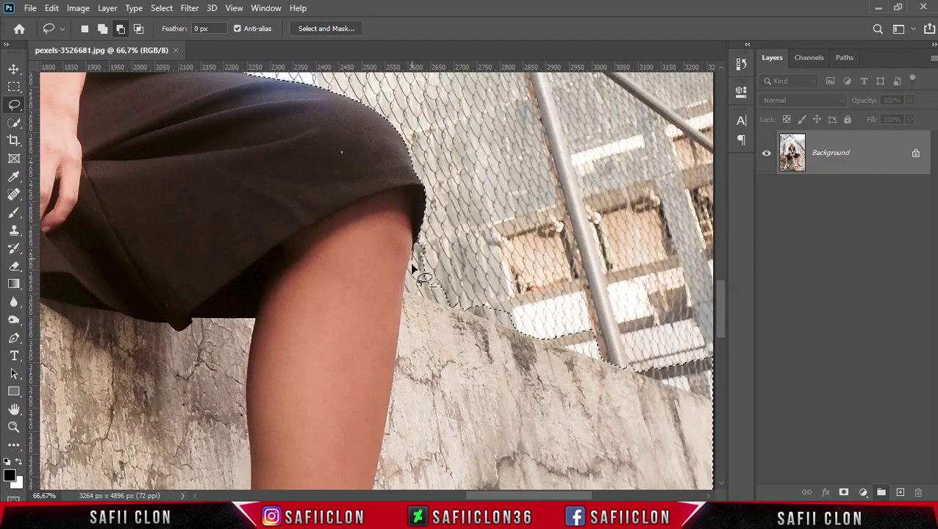
# Lasso-trace along the leg, shorts and wall top, then view the whole image
pyautogui.moveTo(409, 293); pyautogui.dragTo(415, 253)
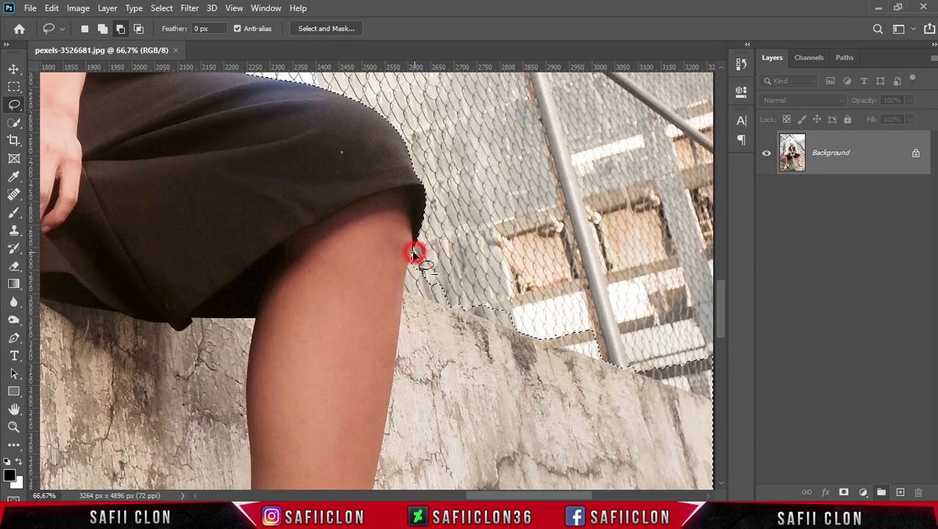
pyautogui.click(408, 275)
pyautogui.moveTo(416, 274)
pyautogui.mouseDown()
pyautogui.moveTo(408, 297)
pyautogui.moveTo(427, 300)
pyautogui.mouseUp()
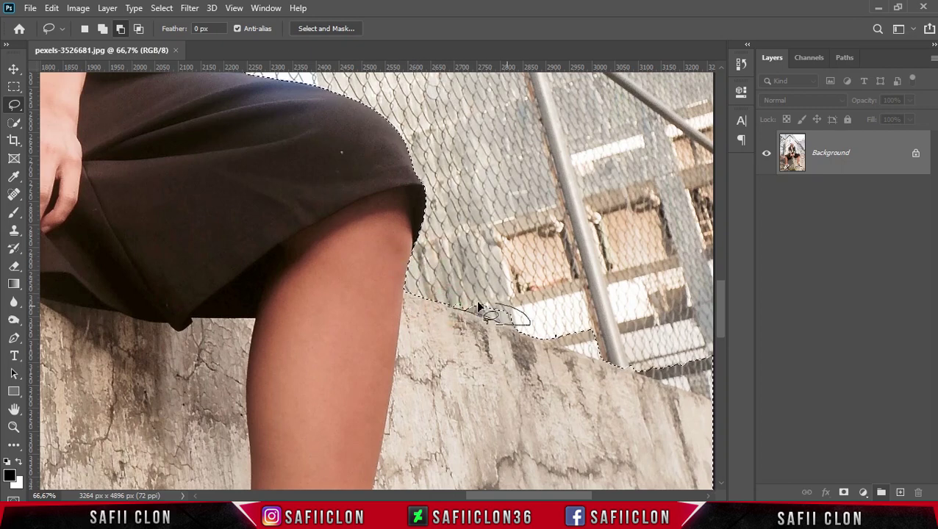
pyautogui.moveTo(468, 307); pyautogui.dragTo(479, 318)
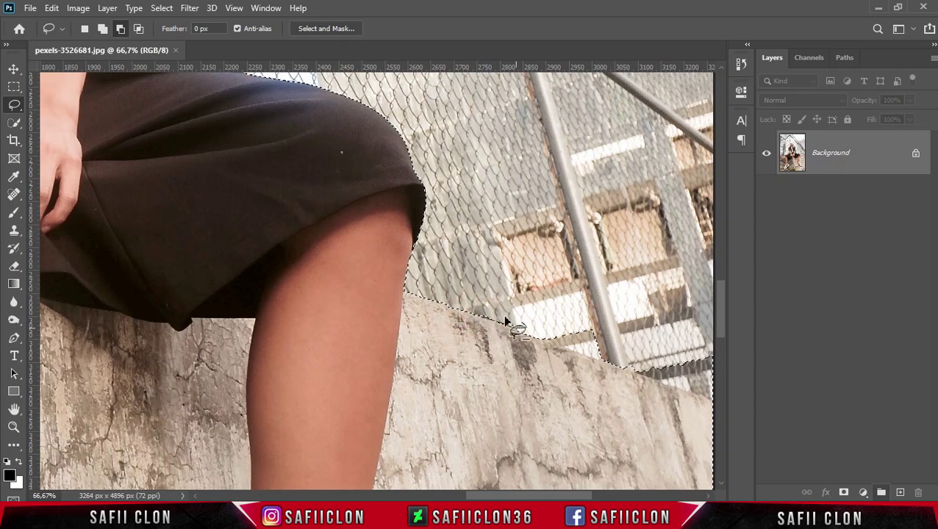
pyautogui.moveTo(555, 351)
pyautogui.mouseDown()
pyautogui.moveTo(549, 330)
pyautogui.moveTo(617, 321)
pyautogui.moveTo(632, 331)
pyautogui.mouseUp()
pyautogui.scroll(-2, 599, 321)
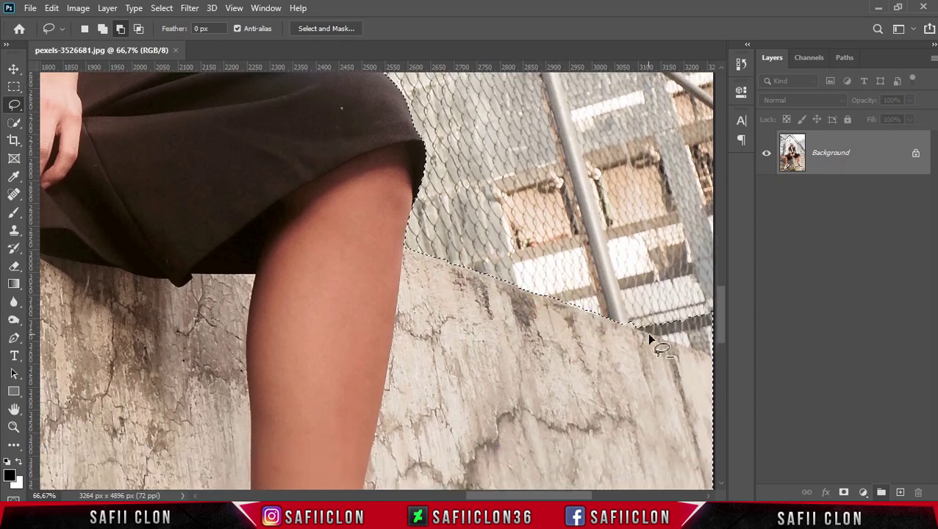
pyautogui.moveTo(722, 333)
pyautogui.mouseDown()
pyautogui.moveTo(528, 298)
pyautogui.moveTo(561, 278)
pyautogui.mouseUp()
pyautogui.hotkey('ctrl', '-')
pyautogui.hotkey('ctrl', '-')
pyautogui.hotkey('ctrl', '-')
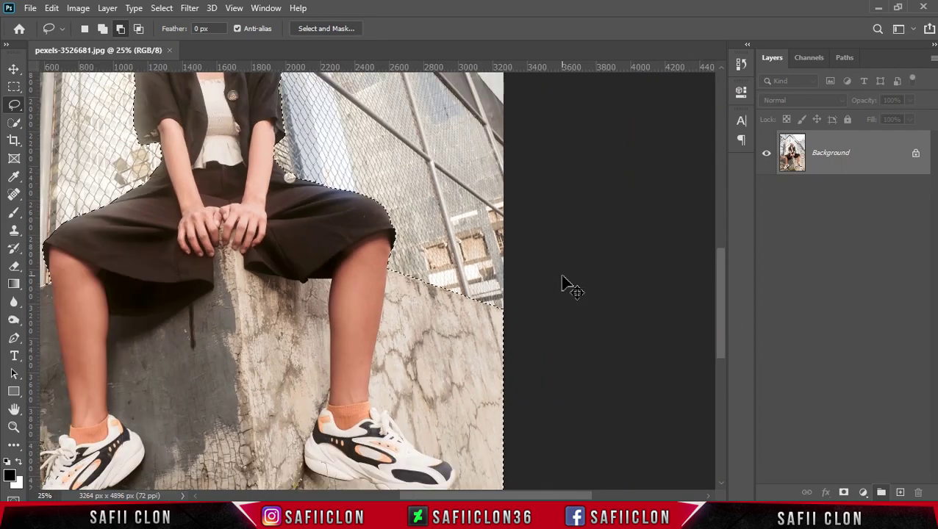
pyautogui.hotkey('ctrl', '-')
pyautogui.hotkey('ctrl', '-')
pyautogui.scroll(1, 287, 210)
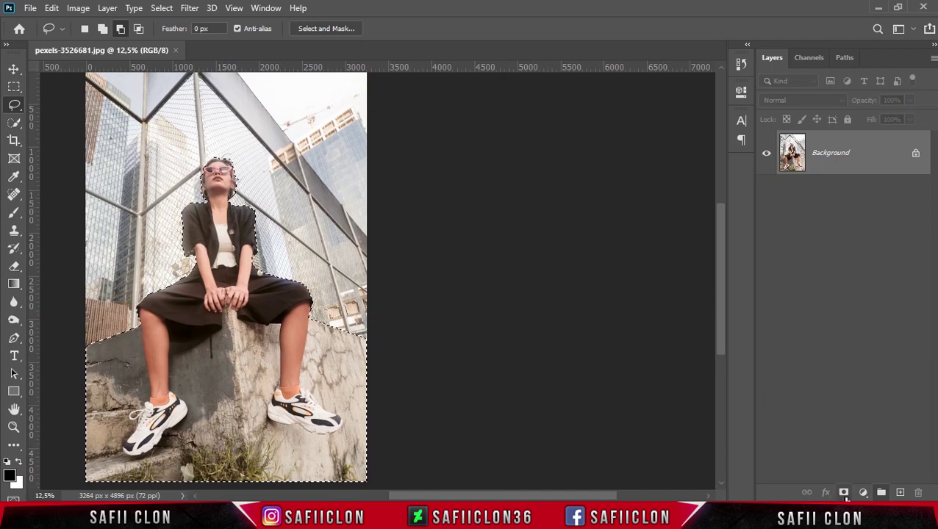
# Add a layer mask that hides the fence, buildings and sky outside the selection
pyautogui.click(843, 492)
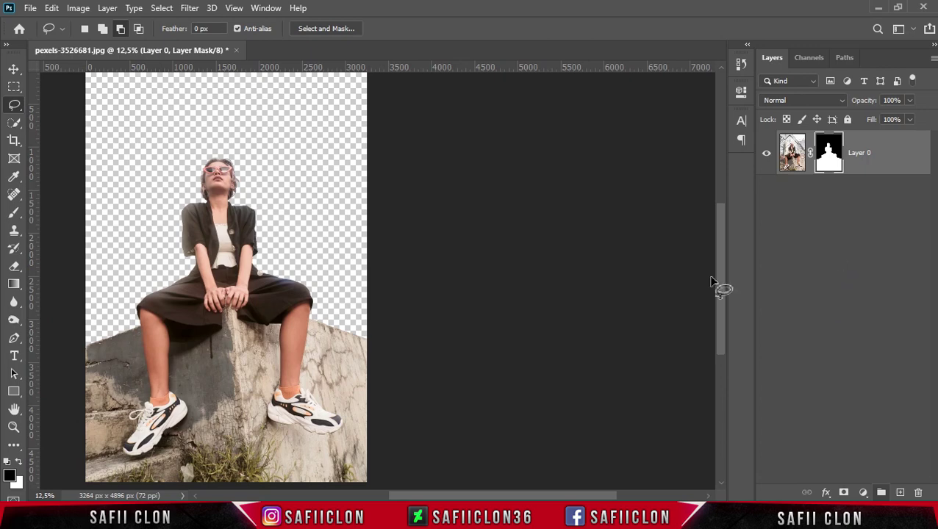
pyautogui.moveTo(529, 497); pyautogui.dragTo(479, 494)
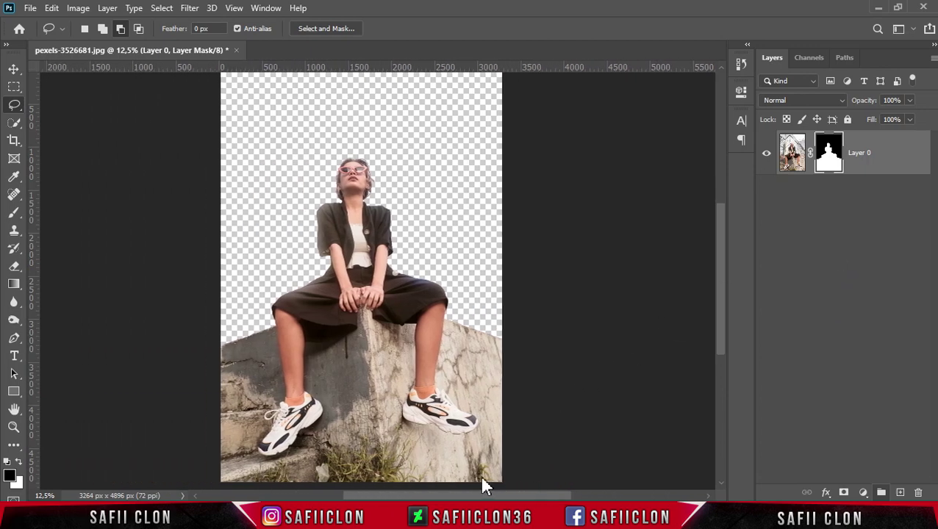
pyautogui.scroll(1, 487, 400)
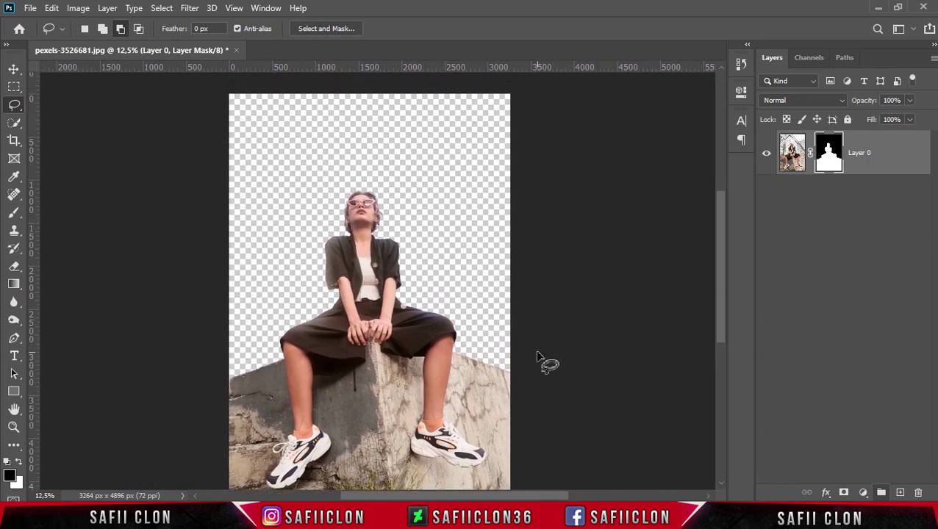
# Open mike-rasching-6t1QEjJDOtQ-unsplash.jpg, the aerial city photo, from the City folder
pyautogui.click(28, 9)
pyautogui.click(59, 34)
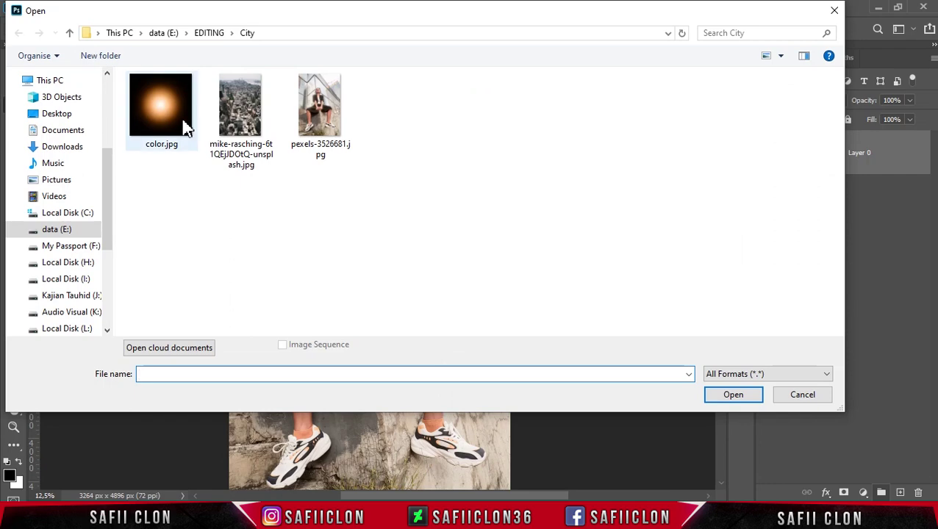
pyautogui.click(248, 128)
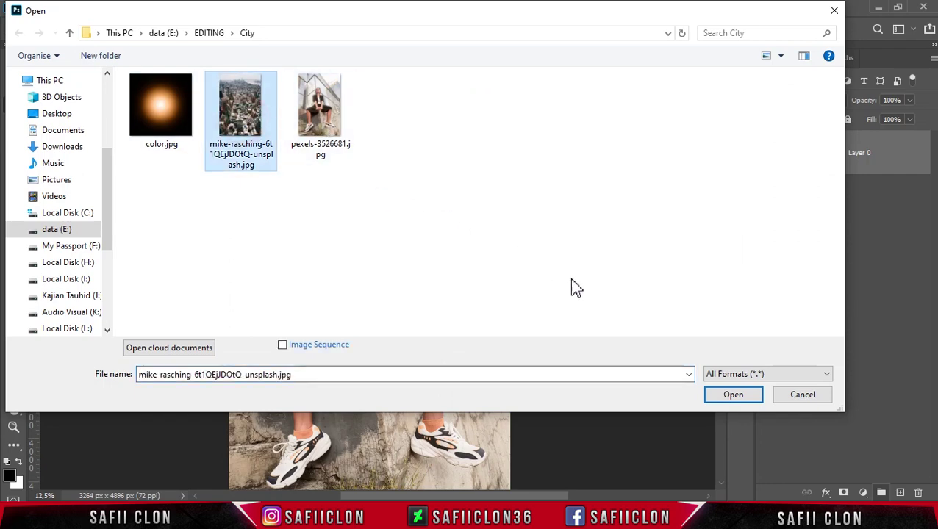
pyautogui.click(728, 401)
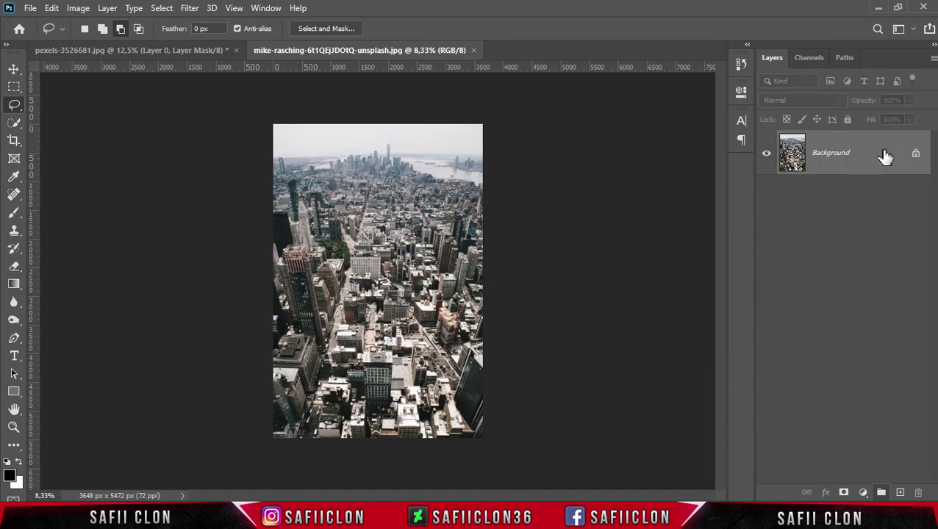
# Drag the city photo into the pexels document and place Layer 1 beneath the woman
pyautogui.moveTo(884, 155); pyautogui.dragTo(150, 50)
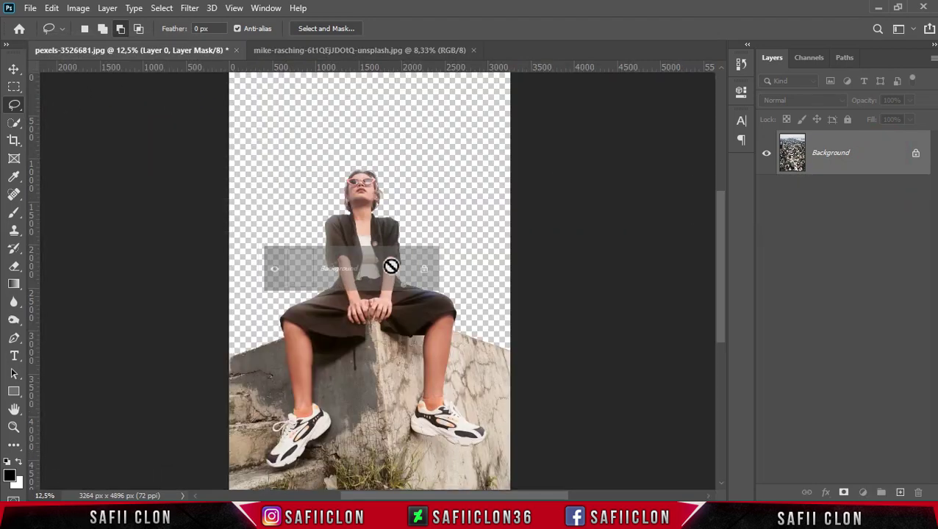
pyautogui.moveTo(149, 50); pyautogui.dragTo(393, 270)
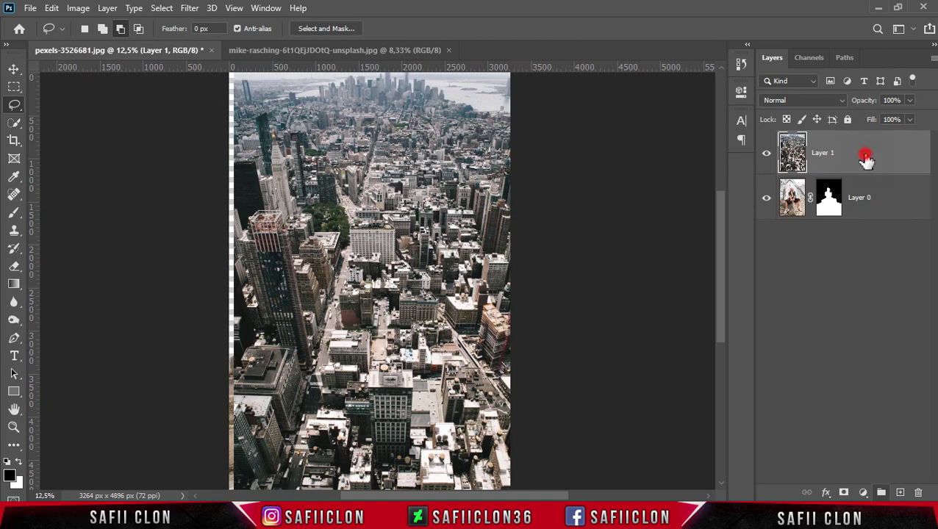
pyautogui.moveTo(866, 160); pyautogui.dragTo(871, 221)
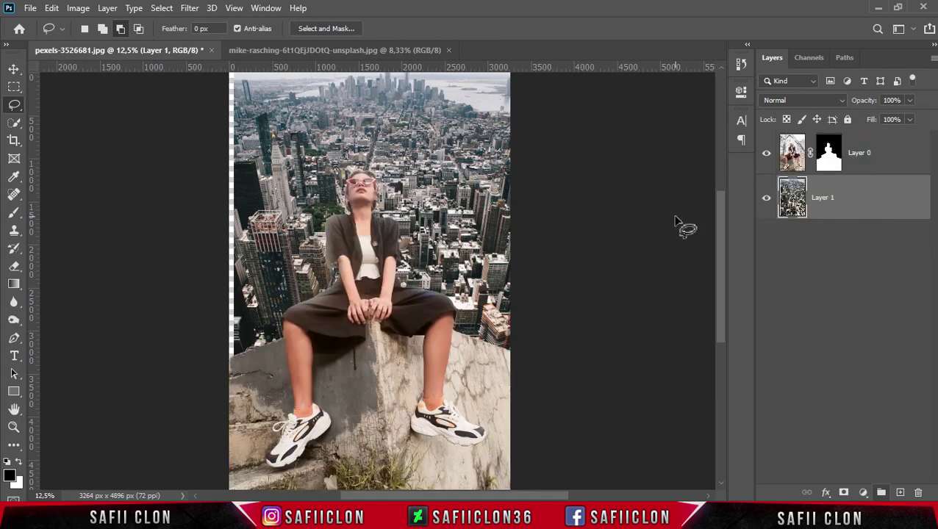
# Flip the city layer vertically, move it up and scale it down to about 84.21%
pyautogui.hotkey('ctrl', '-')
pyautogui.hotkey('ctrl', '-')
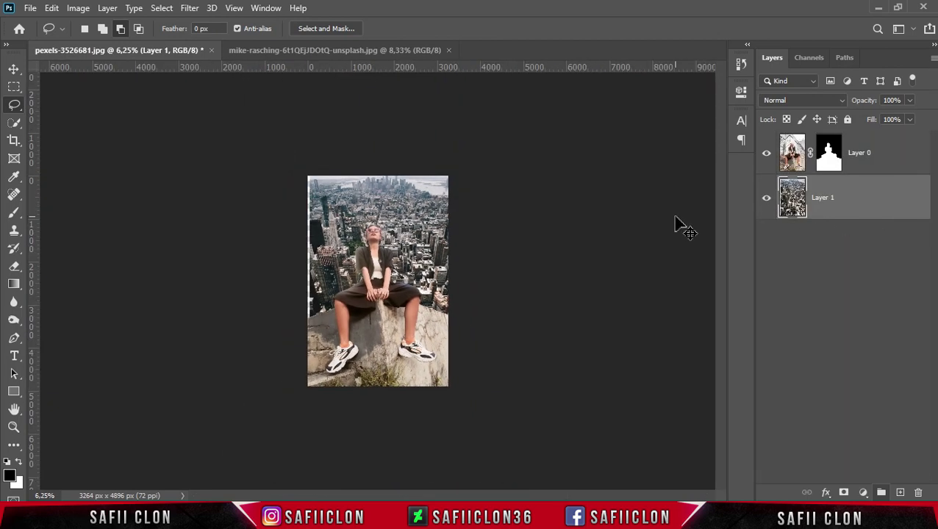
pyautogui.hotkey('ctrl', 't')
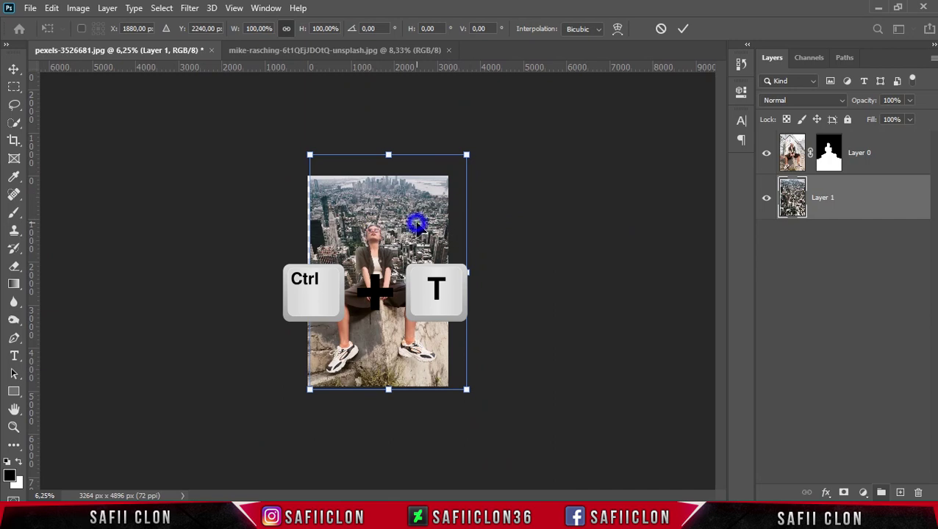
pyautogui.rightClick(416, 224)
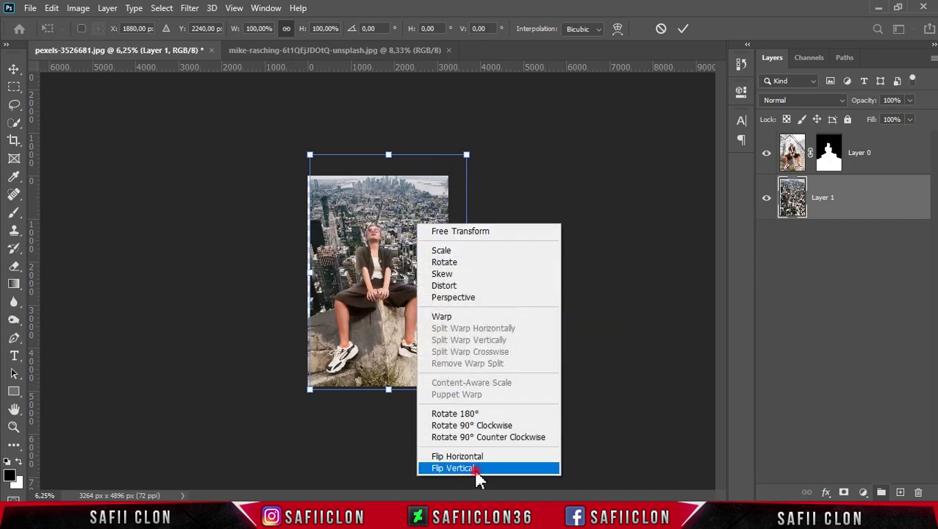
pyautogui.click(474, 468)
pyautogui.moveTo(425, 314); pyautogui.dragTo(414, 260)
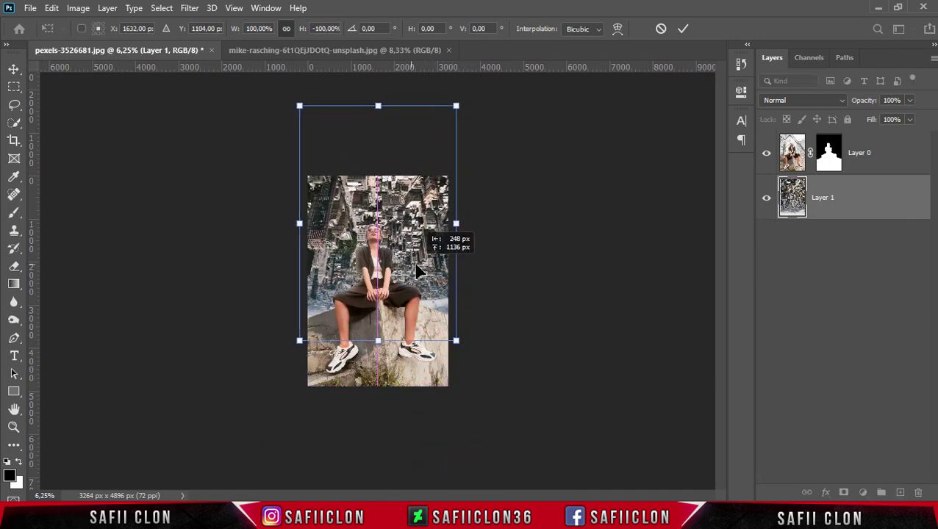
pyautogui.moveTo(299, 103); pyautogui.dragTo(328, 140)
pyautogui.moveTo(448, 220); pyautogui.dragTo(416, 220)
pyautogui.hotkey('ctrl', '+')
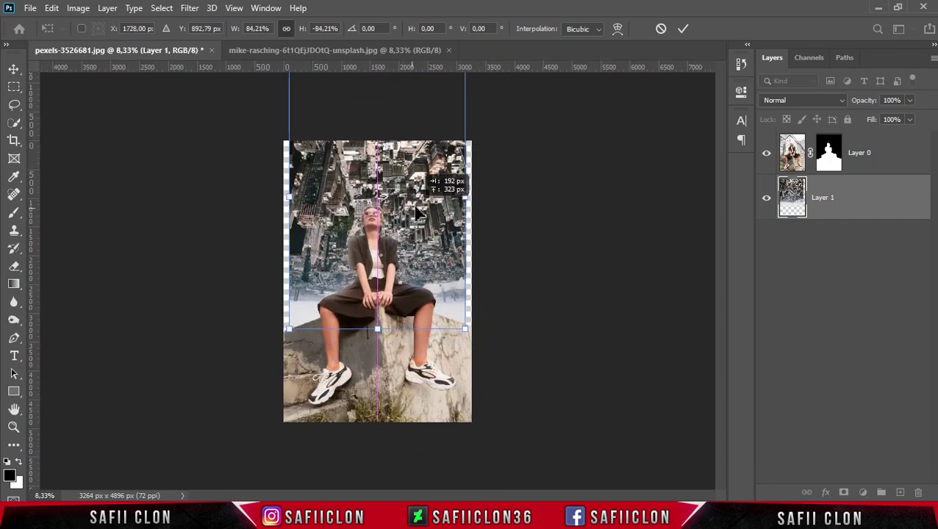
pyautogui.hotkey('ctrl', '-')
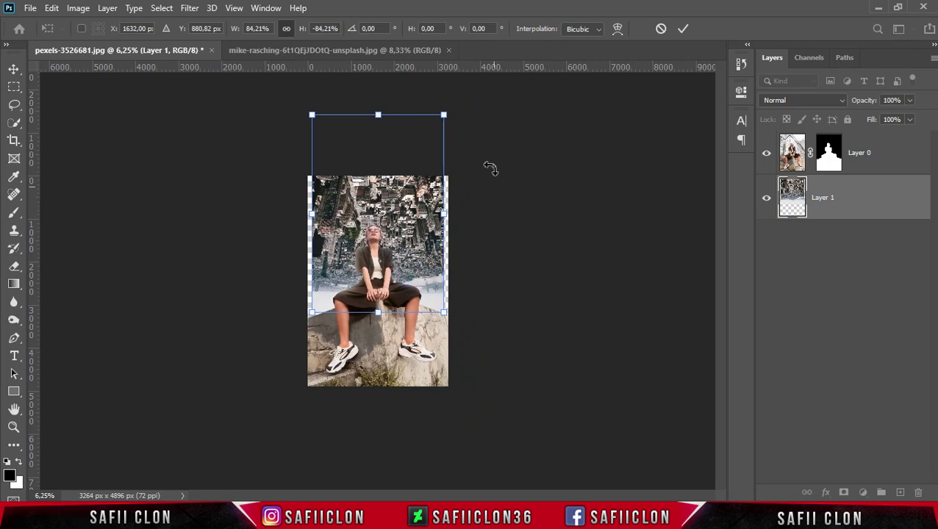
pyautogui.rightClick(400, 208)
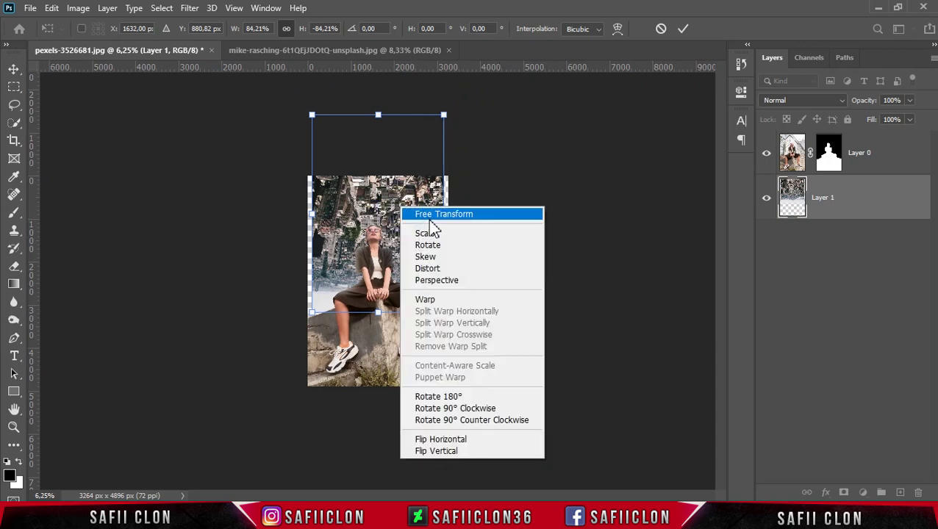
# Taper the city with Perspective so its top widens, then raise it to the canvas top
pyautogui.click(447, 283)
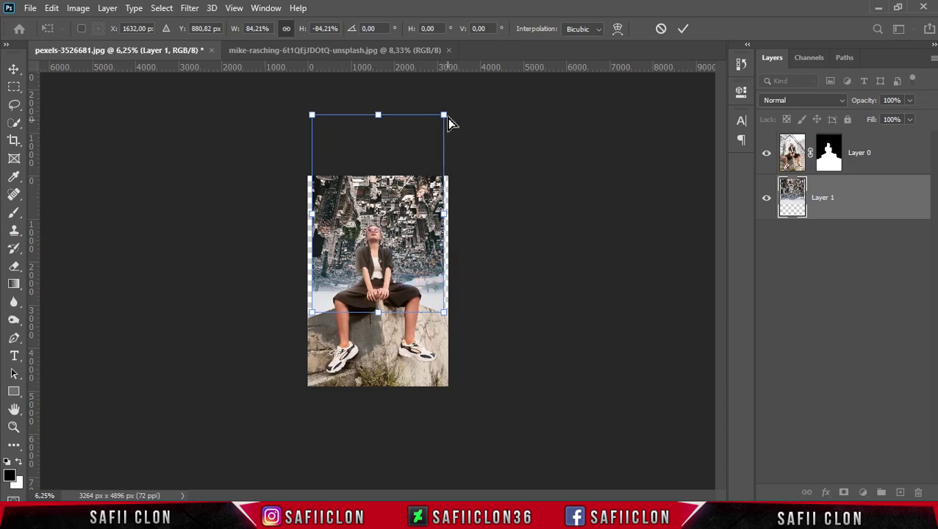
pyautogui.moveTo(444, 115)
pyautogui.mouseDown()
pyautogui.moveTo(500, 115)
pyautogui.moveTo(491, 125)
pyautogui.mouseUp()
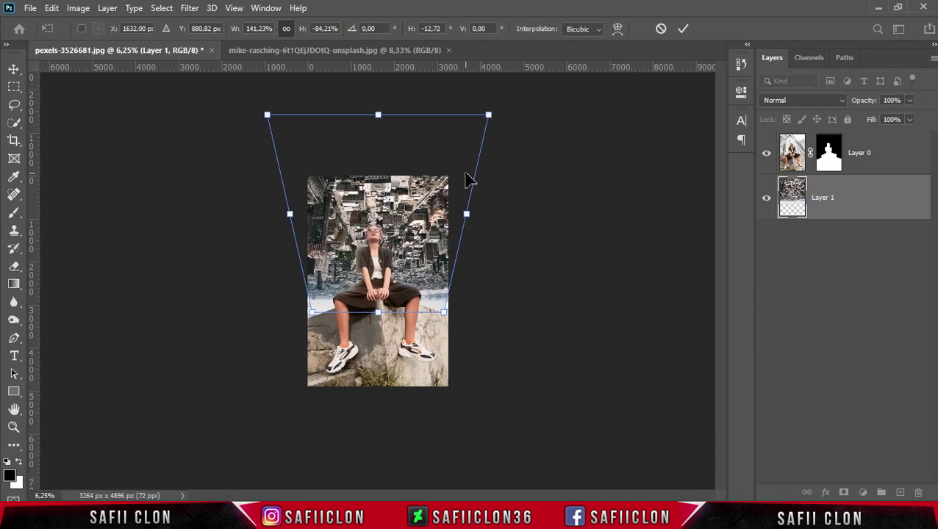
pyautogui.rightClick(397, 202)
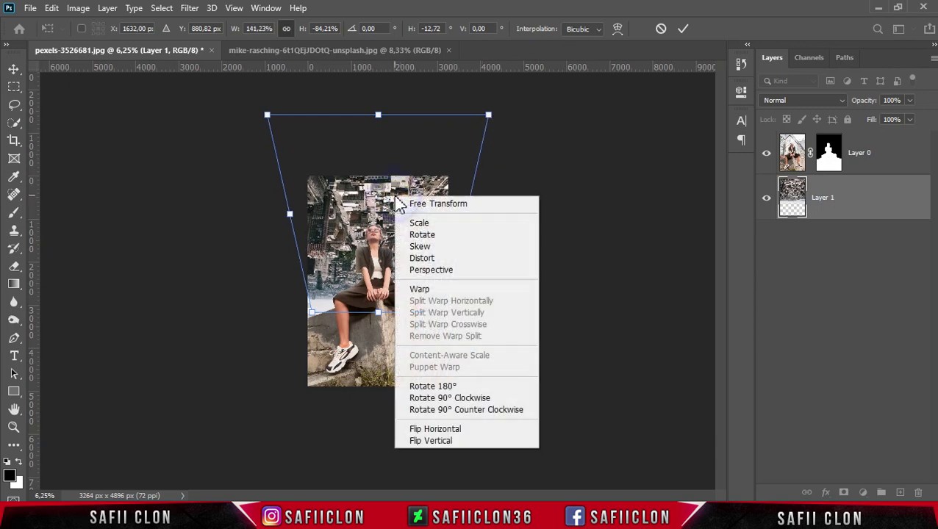
pyautogui.click(430, 205)
pyautogui.moveTo(393, 217); pyautogui.dragTo(395, 187)
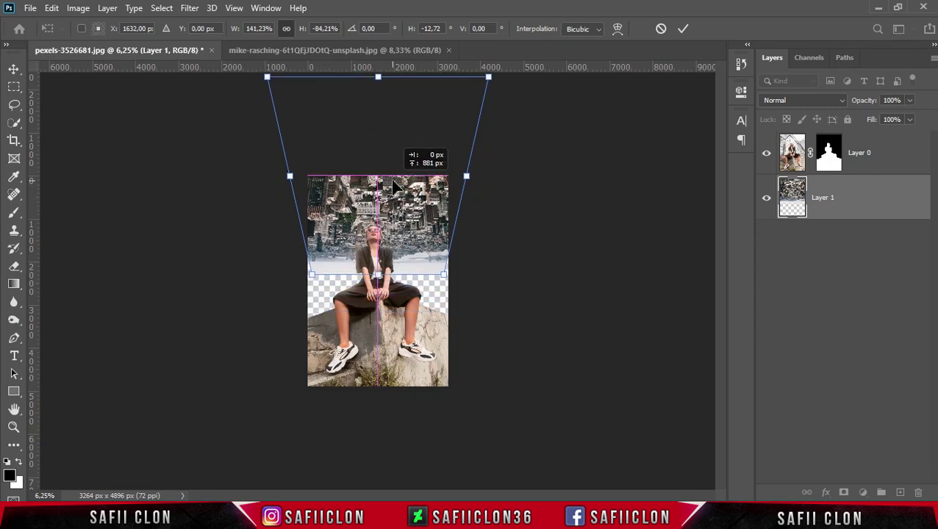
pyautogui.moveTo(395, 187); pyautogui.dragTo(399, 185)
pyautogui.hotkey('ctrl', '+')
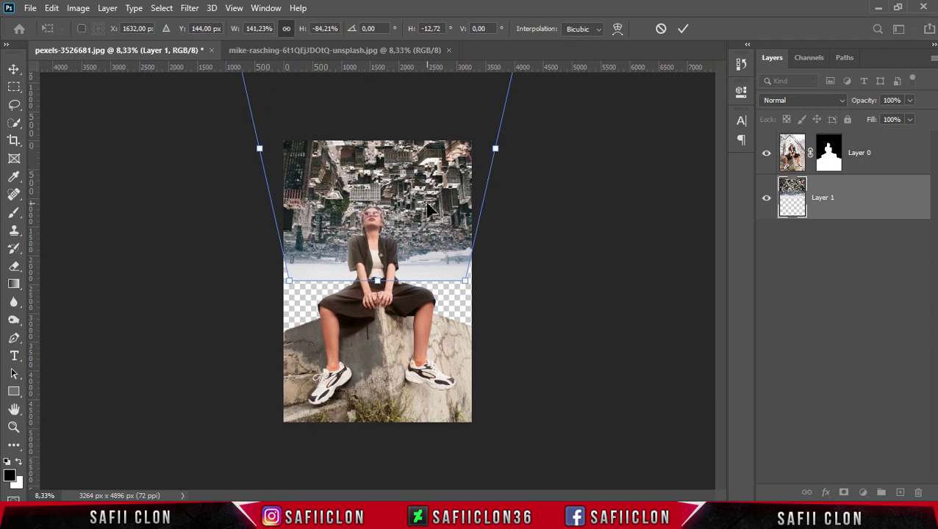
pyautogui.moveTo(420, 214); pyautogui.dragTo(418, 213)
# Warp the city: lift its lower corners, curve the bottom edge down, pull the sides inward
pyautogui.click(616, 29)
pyautogui.hotkey('ctrl', '+')
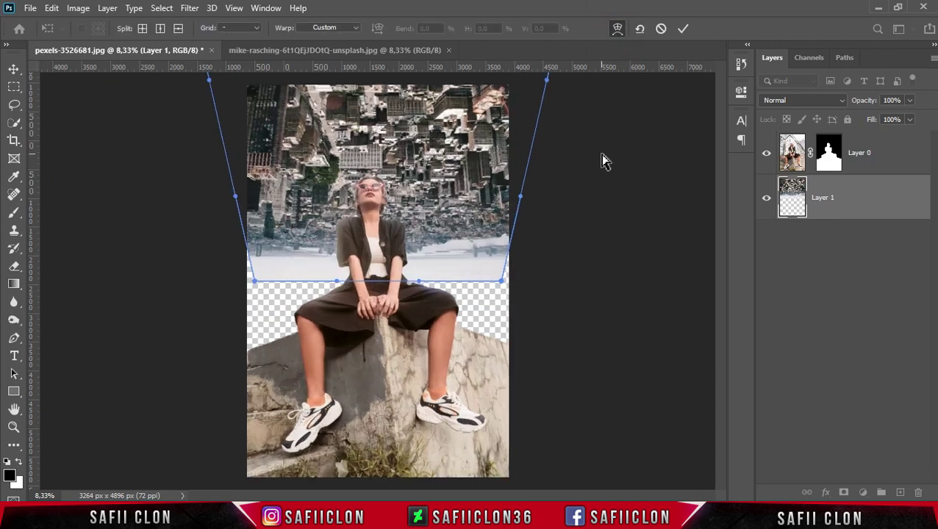
pyautogui.scroll(2, 588, 206)
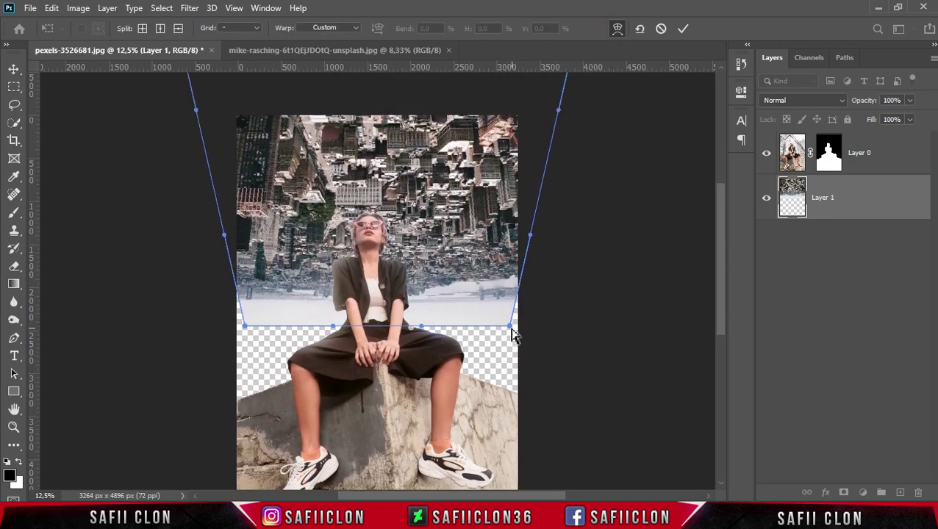
pyautogui.moveTo(511, 328); pyautogui.dragTo(533, 310)
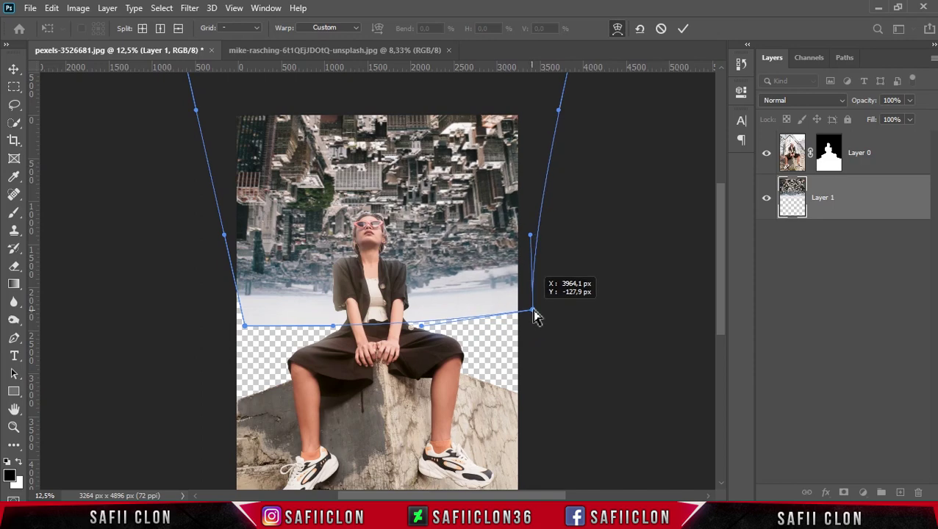
pyautogui.moveTo(243, 326); pyautogui.dragTo(222, 305)
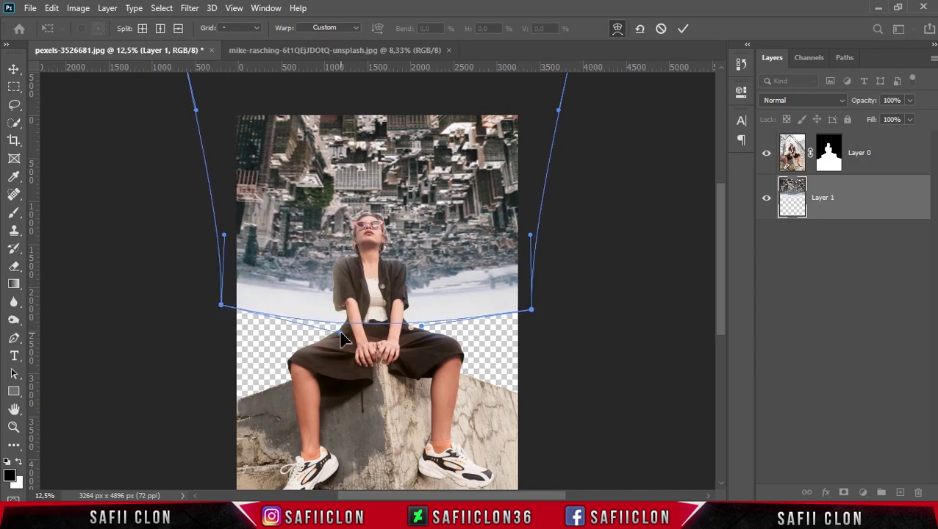
pyautogui.moveTo(420, 330); pyautogui.dragTo(409, 338)
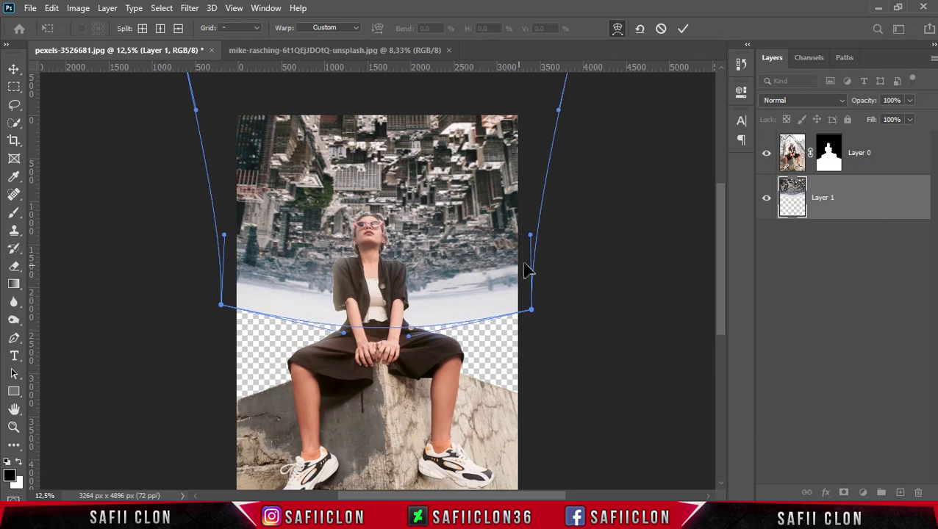
pyautogui.moveTo(530, 236); pyautogui.dragTo(520, 238)
pyautogui.moveTo(223, 236); pyautogui.dragTo(236, 239)
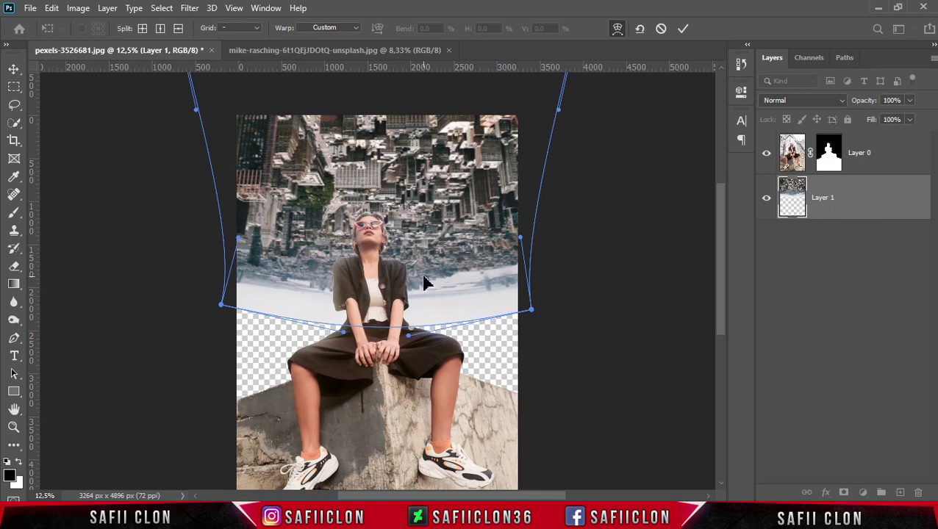
pyautogui.click(618, 29)
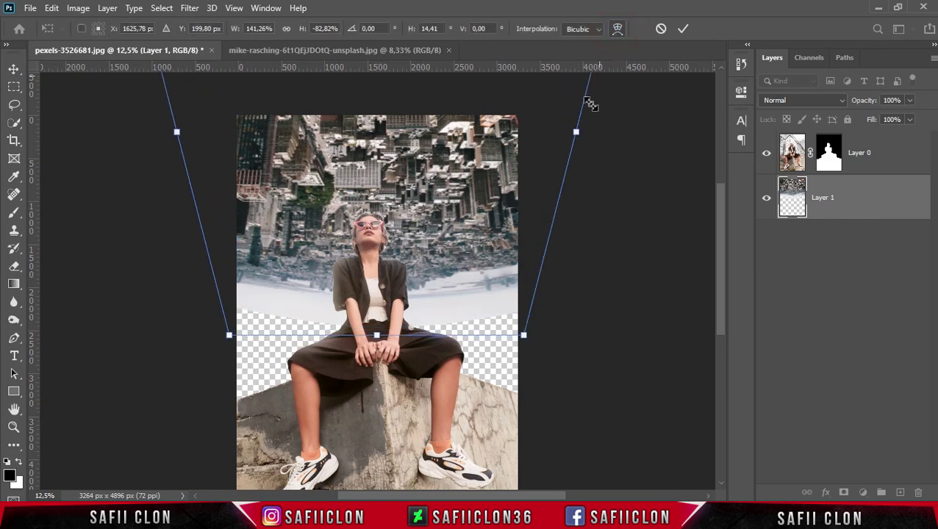
# Move the city Layer 1 down about 40 px and commit the transform
pyautogui.moveTo(404, 178); pyautogui.dragTo(406, 193)
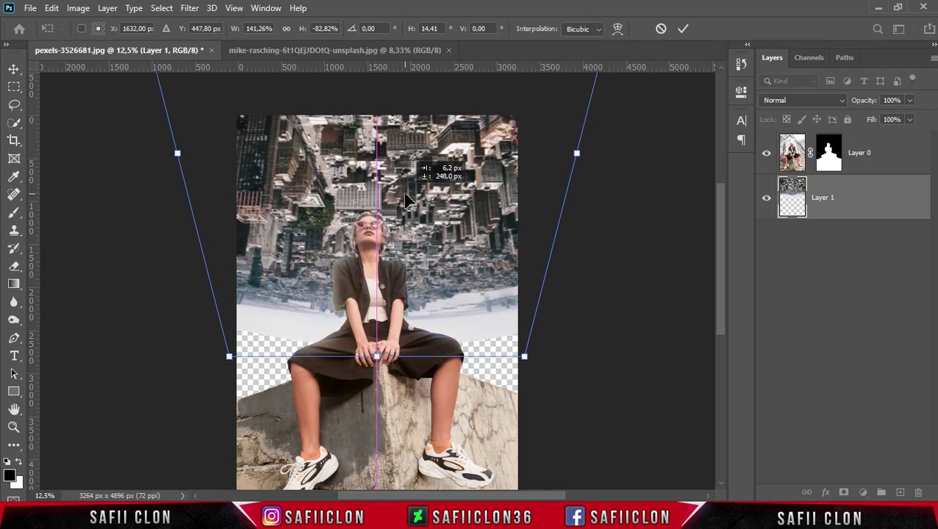
pyautogui.moveTo(405, 193); pyautogui.dragTo(405, 193)
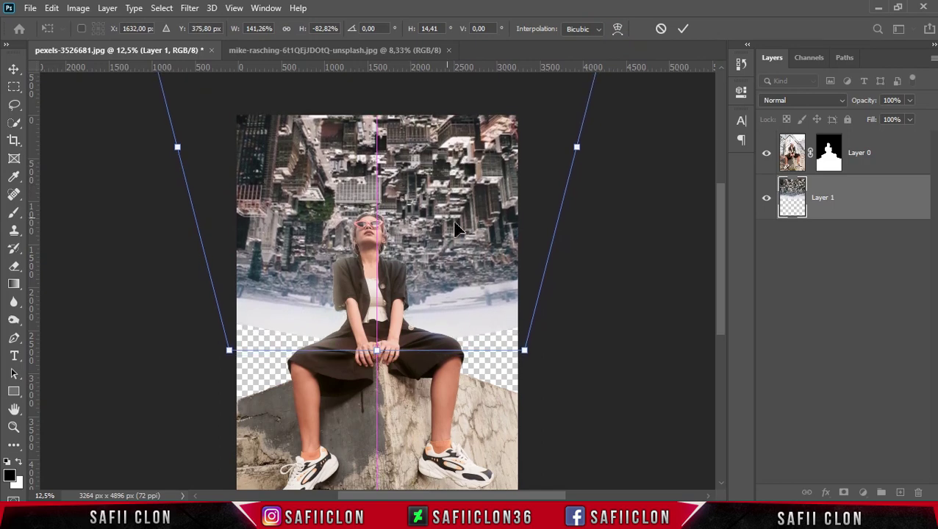
pyautogui.moveTo(403, 240); pyautogui.dragTo(402, 238)
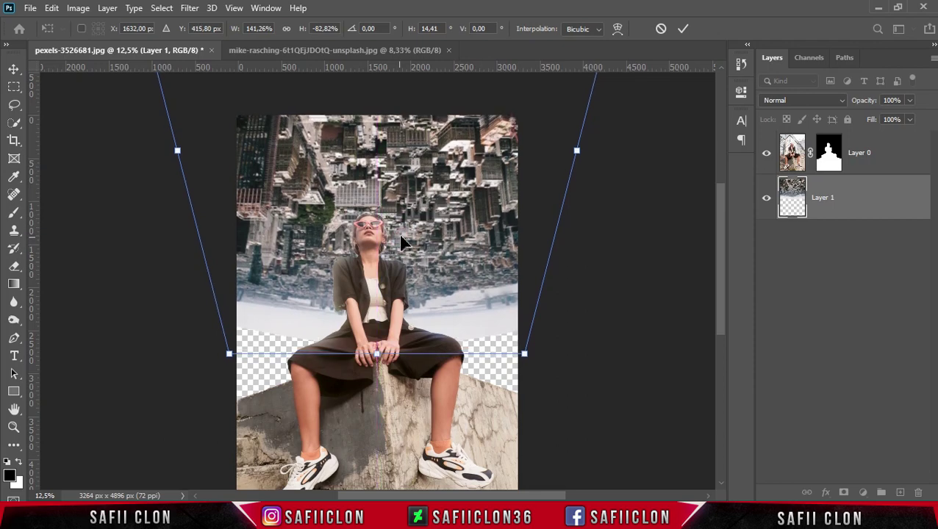
pyautogui.click(685, 28)
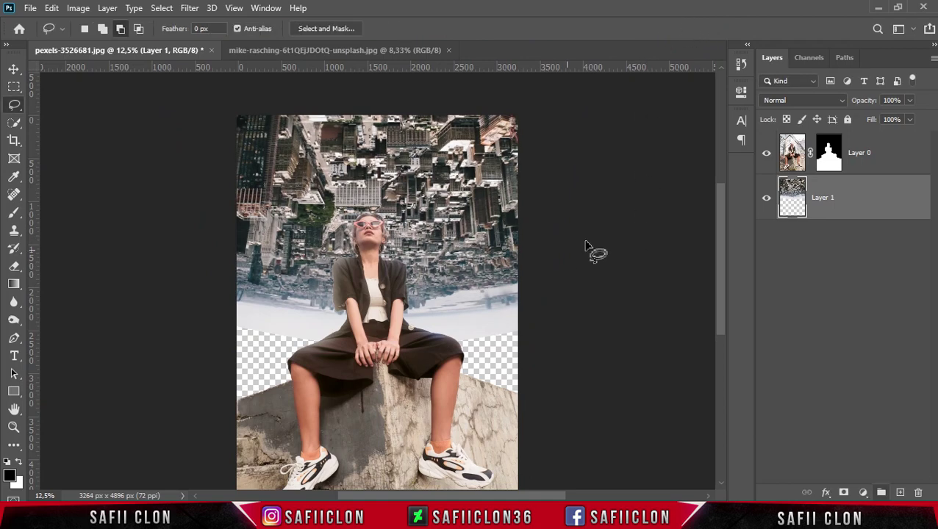
# Add a light grey Solid Color fill layer and place it below Layer 1
pyautogui.click(863, 493)
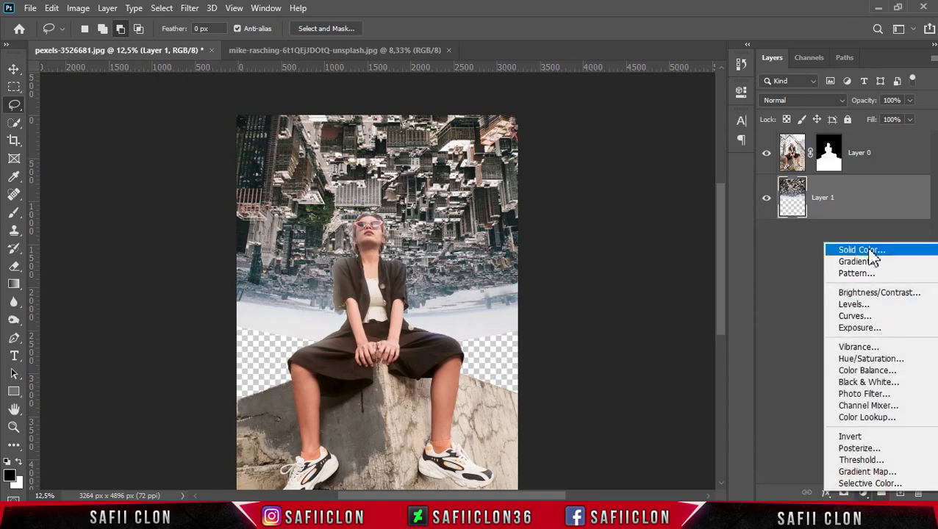
pyautogui.click(864, 250)
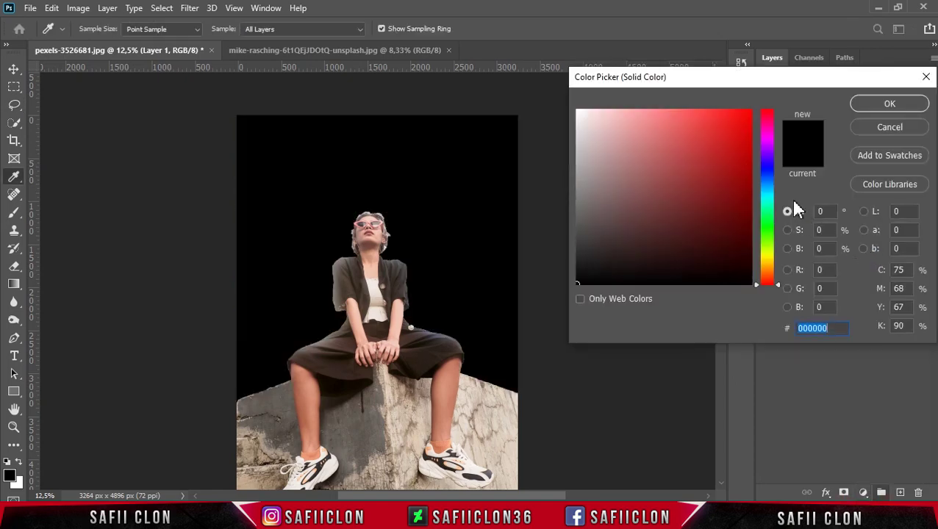
pyautogui.moveTo(602, 182)
pyautogui.mouseDown()
pyautogui.moveTo(573, 131)
pyautogui.moveTo(577, 117)
pyautogui.mouseUp()
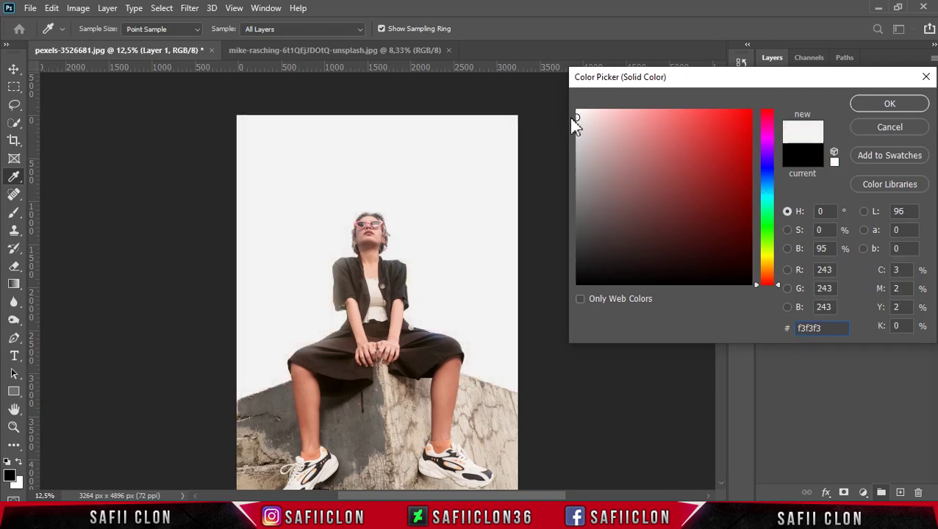
pyautogui.click(886, 105)
pyautogui.moveTo(887, 186); pyautogui.dragTo(887, 257)
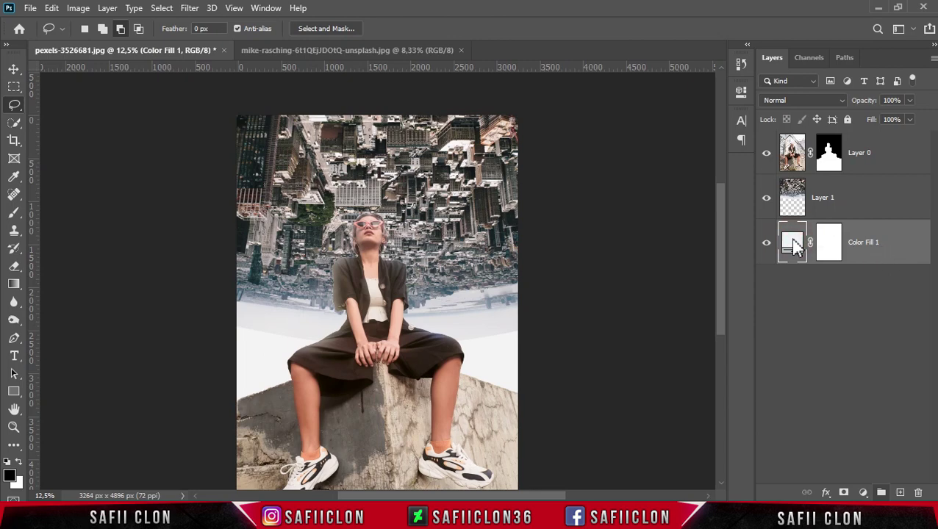
# Resample the fill colour from the pale sky as #e9e7e8
pyautogui.doubleClick(793, 245)
pyautogui.click(305, 330)
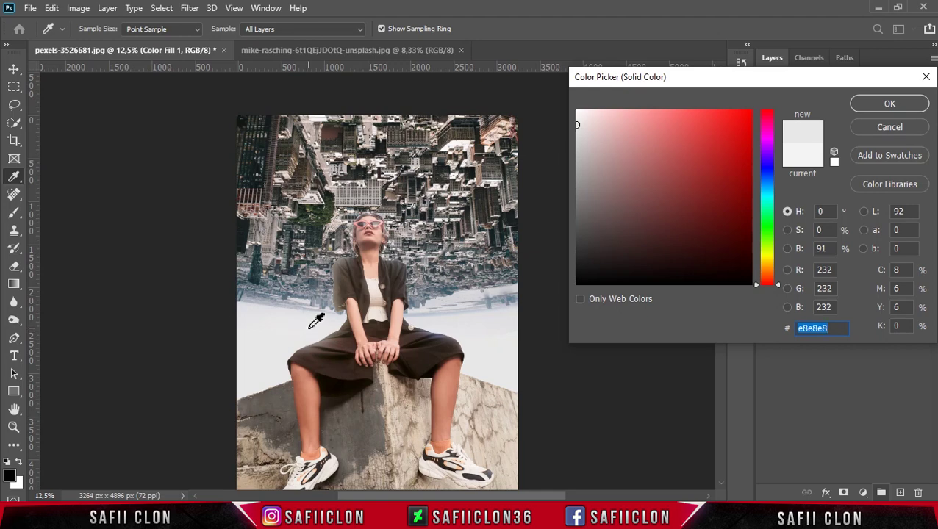
pyautogui.click(310, 328)
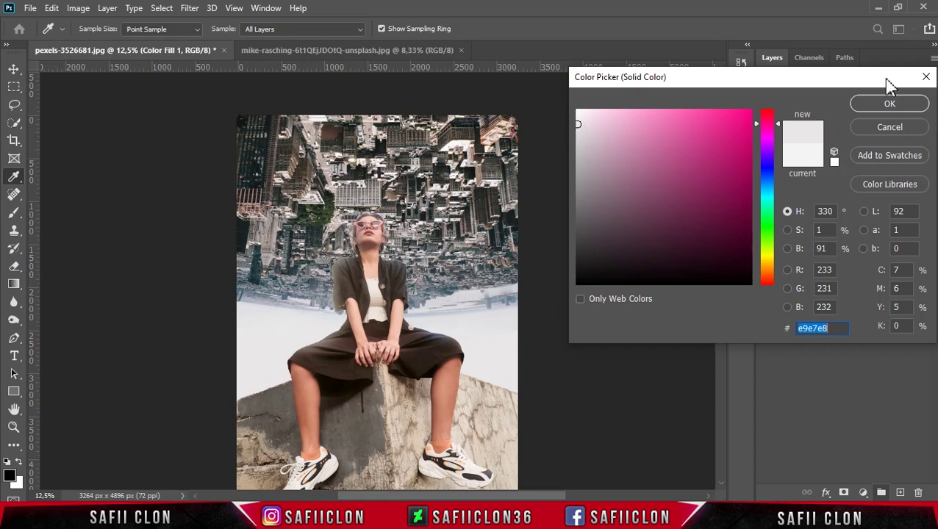
pyautogui.click(889, 105)
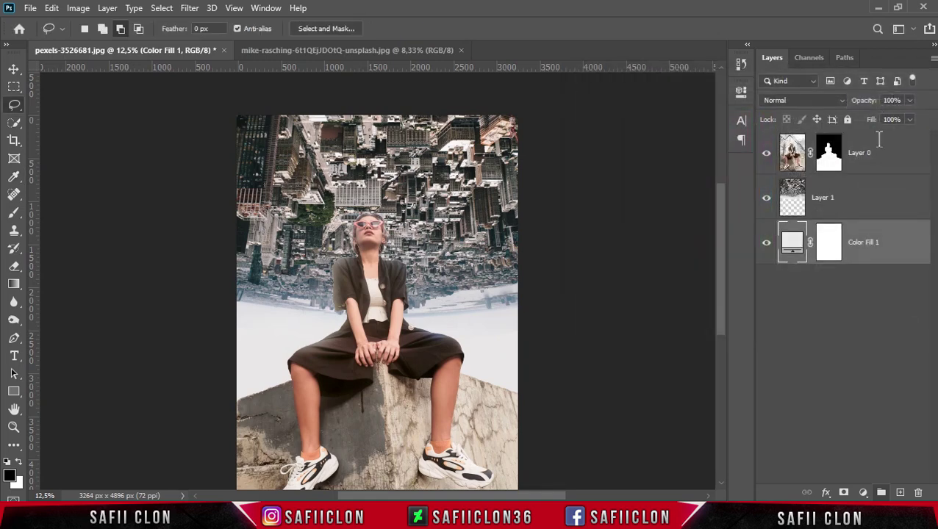
pyautogui.click(867, 203)
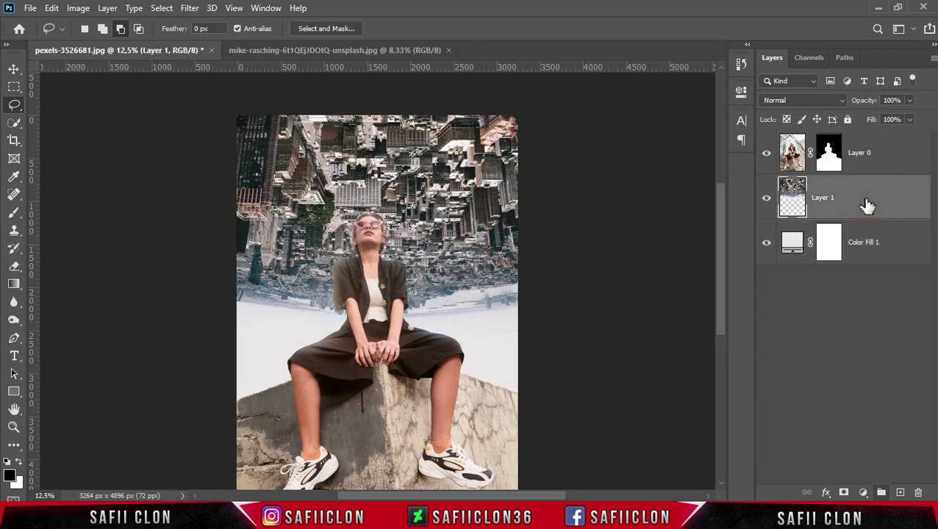
# Add a mask to Layer 1 and set a soft round black brush, 13% opacity, about 1700 px
pyautogui.click(844, 493)
pyautogui.click(829, 195)
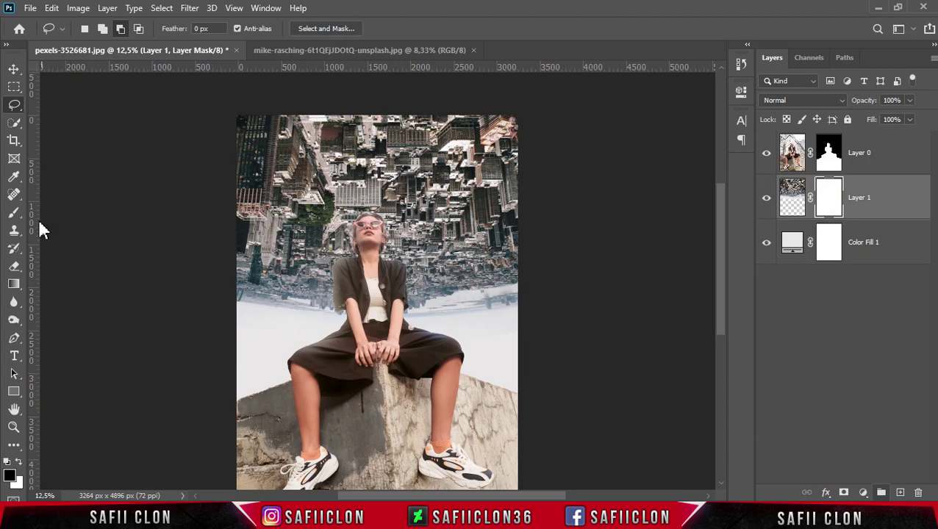
pyautogui.rightClick(14, 217)
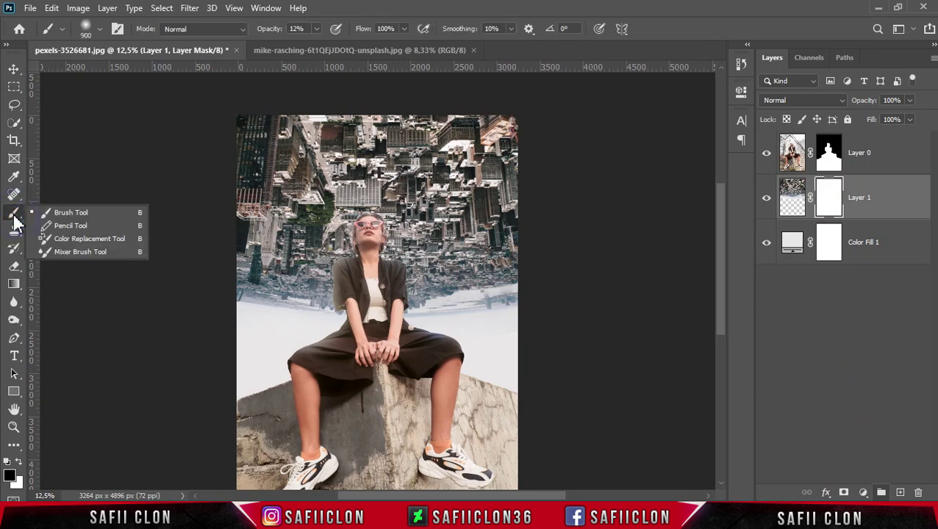
pyautogui.click(81, 213)
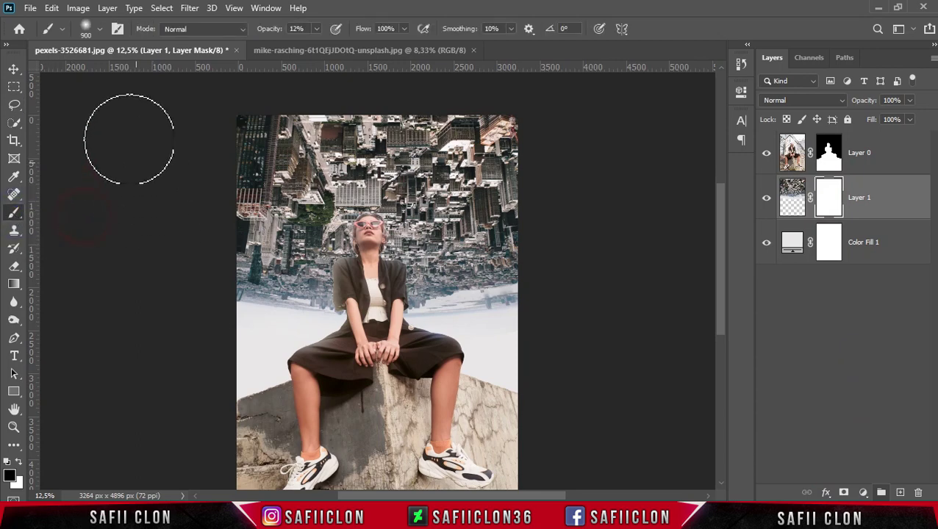
pyautogui.click(100, 29)
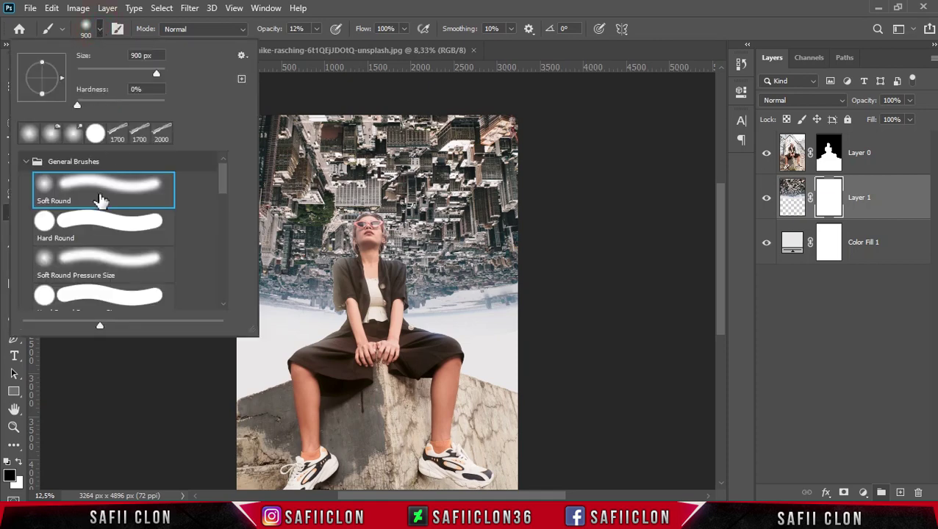
pyautogui.click(98, 28)
pyautogui.click(317, 29)
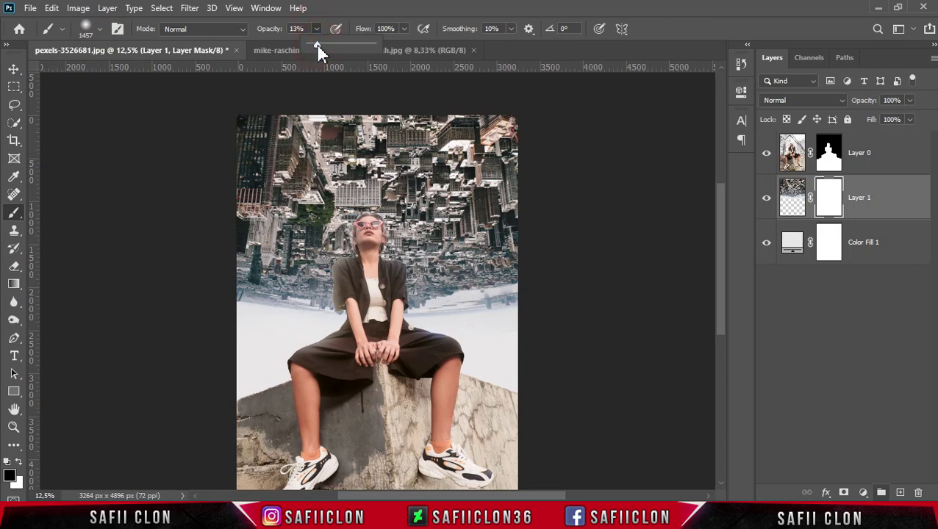
pyautogui.click(317, 29)
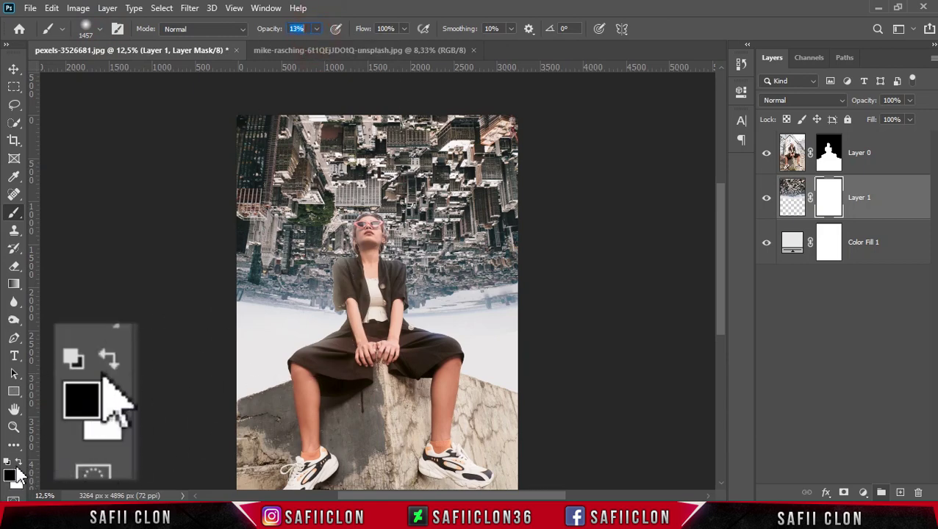
pyautogui.press(']')
pyautogui.press(']')
# Paint across the city's lower sky edge on the mask to fade it into the grey
pyautogui.click(281, 338)
pyautogui.moveTo(273, 358)
pyautogui.mouseDown()
pyautogui.moveTo(520, 338)
pyautogui.moveTo(447, 358)
pyautogui.moveTo(230, 335)
pyautogui.moveTo(513, 314)
pyautogui.moveTo(346, 346)
pyautogui.moveTo(371, 400)
pyautogui.mouseUp()
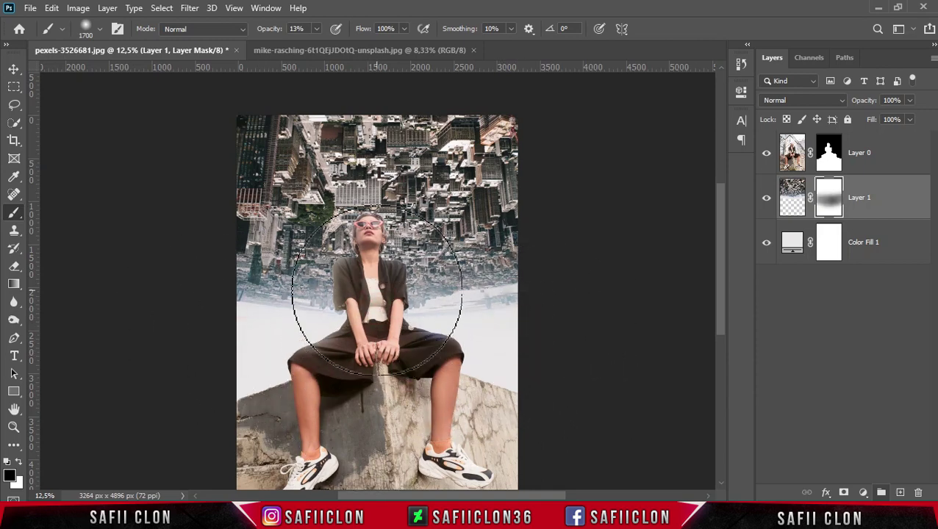
pyautogui.moveTo(494, 307); pyautogui.dragTo(534, 398)
pyautogui.press('[')
pyautogui.press('[')
pyautogui.press('[')
pyautogui.press('[')
pyautogui.press('[')
pyautogui.press('[')
pyautogui.moveTo(516, 342); pyautogui.dragTo(332, 343)
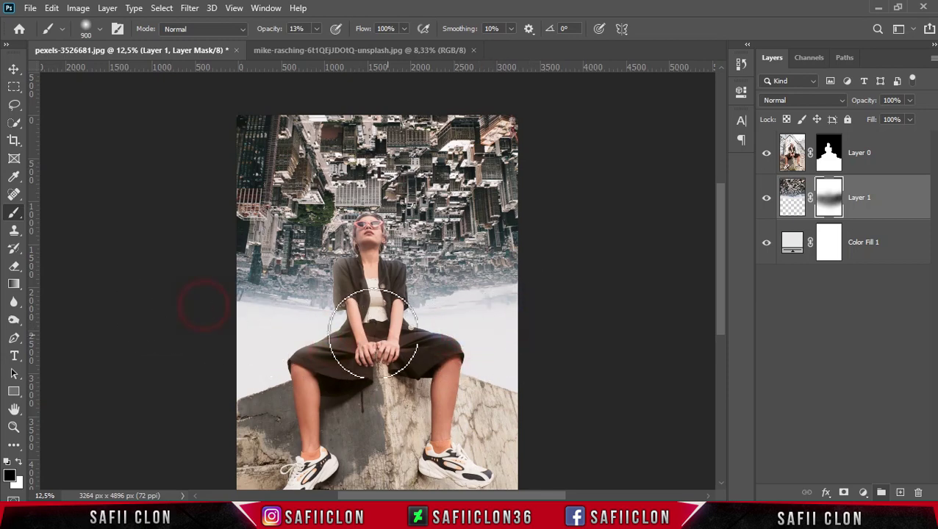
pyautogui.press(']')
pyautogui.press(']')
pyautogui.press(']')
pyautogui.moveTo(232, 293); pyautogui.dragTo(237, 373)
pyautogui.moveTo(462, 302)
pyautogui.mouseDown()
pyautogui.moveTo(516, 340)
pyautogui.moveTo(463, 346)
pyautogui.mouseUp()
pyautogui.moveTo(276, 359); pyautogui.dragTo(451, 344)
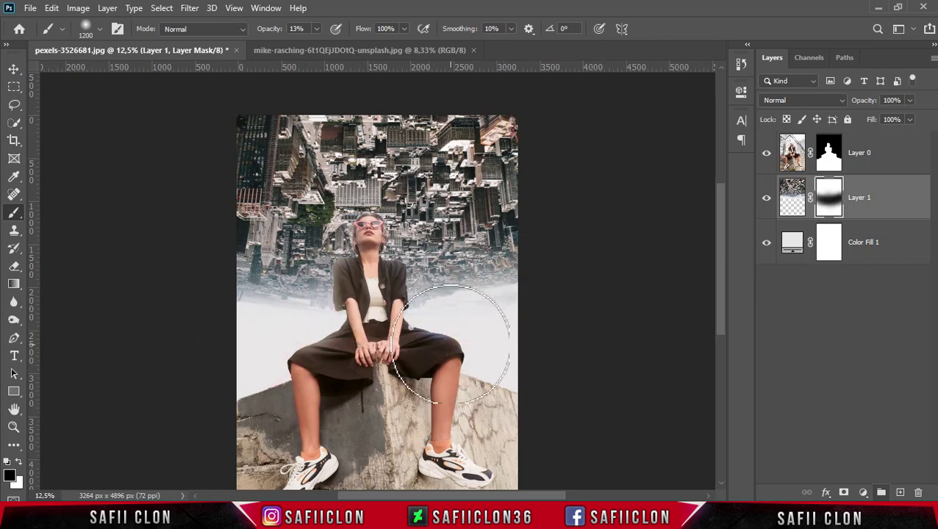
pyautogui.click(891, 202)
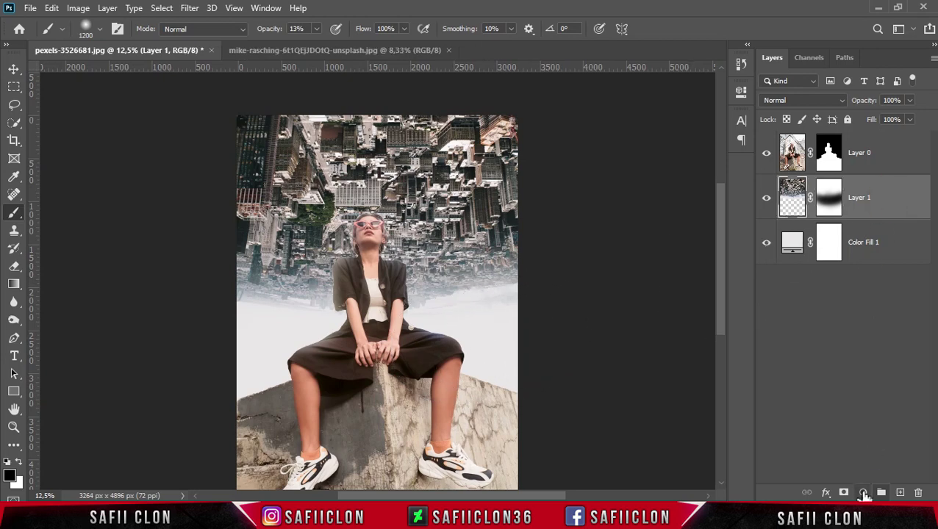
# Add a Color Balance layer clipped to Layer 1 with midtones Red +10 and Yellow about -7
pyautogui.click(864, 494)
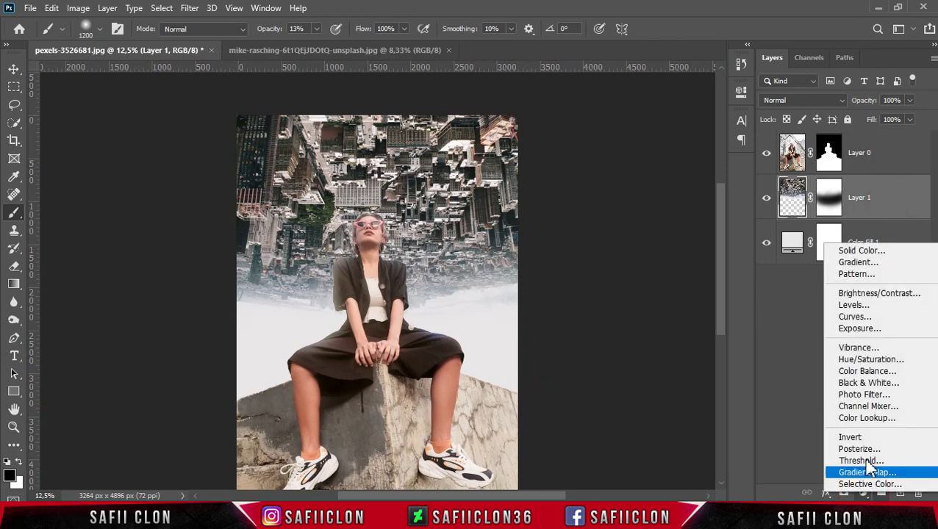
pyautogui.click(867, 371)
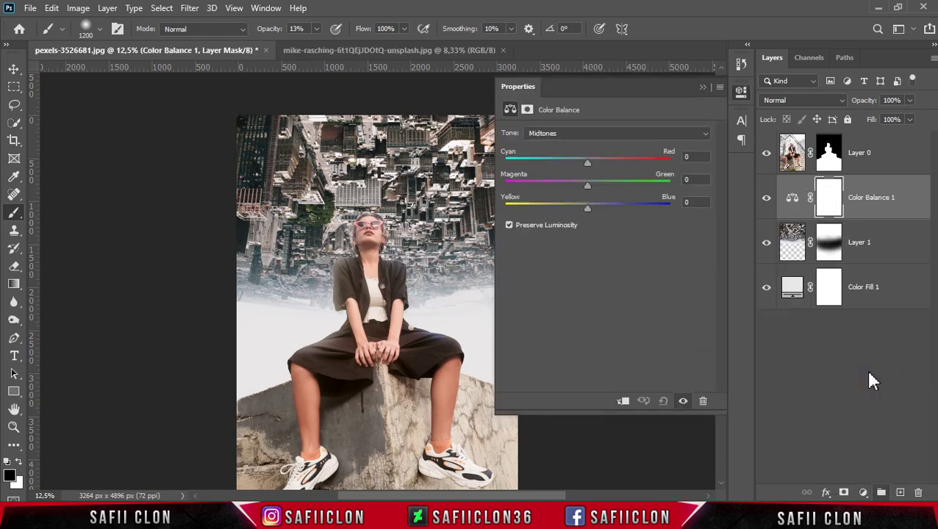
pyautogui.click(623, 402)
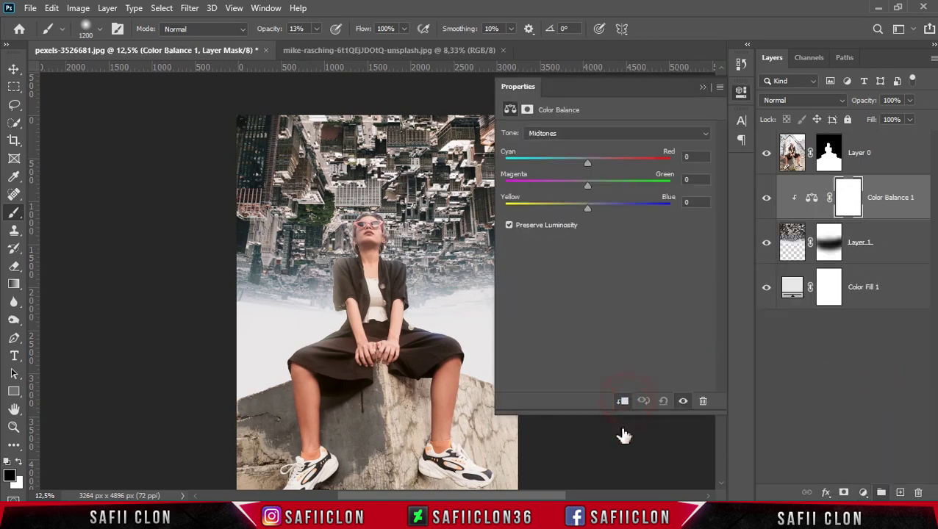
pyautogui.moveTo(554, 497); pyautogui.dragTo(583, 497)
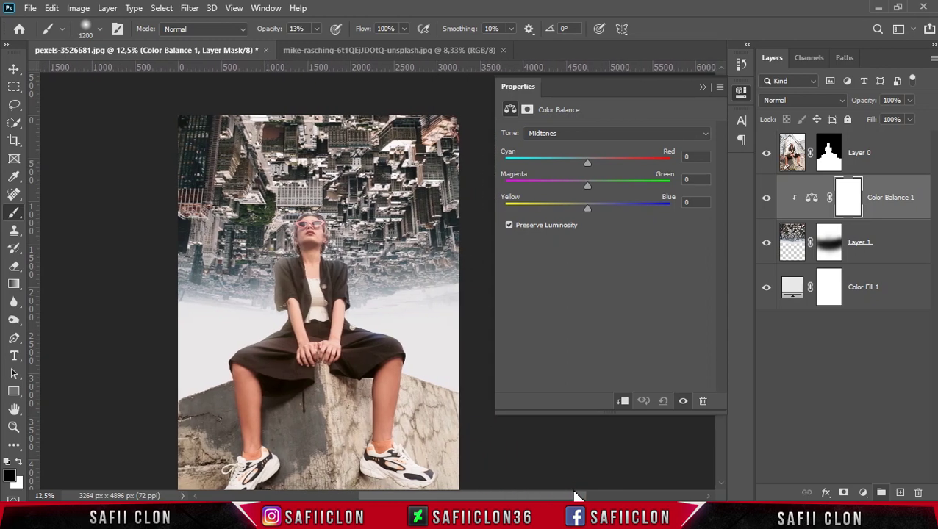
pyautogui.scroll(-1, 496, 440)
pyautogui.scroll(-1, 518, 436)
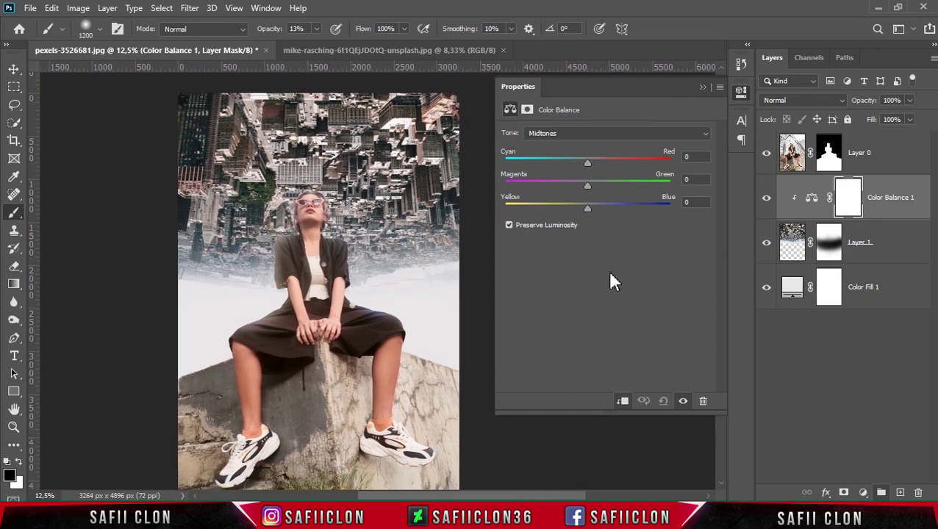
pyautogui.click(592, 136)
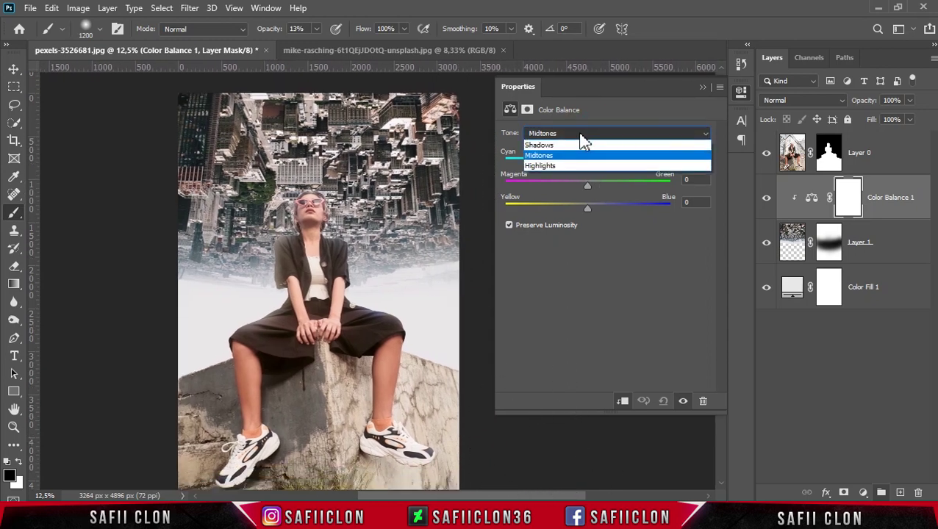
pyautogui.click(566, 158)
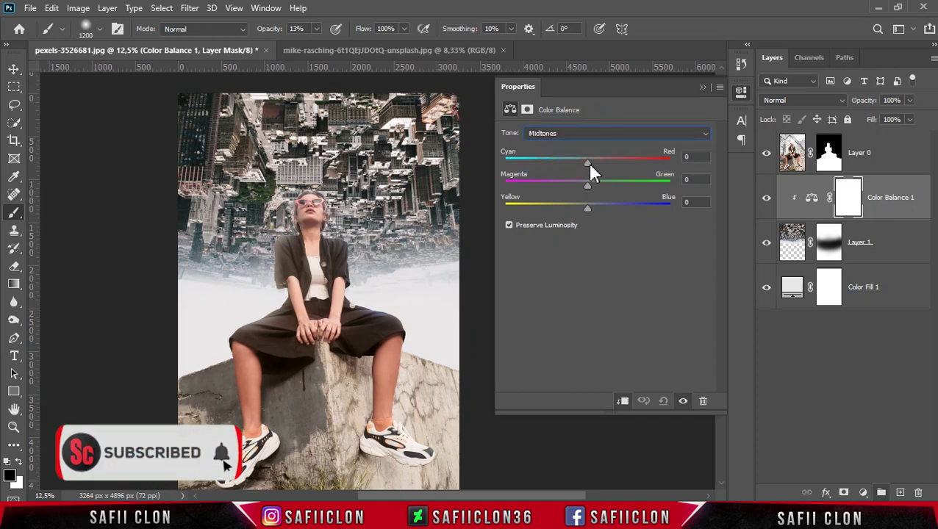
pyautogui.moveTo(587, 161); pyautogui.dragTo(596, 163)
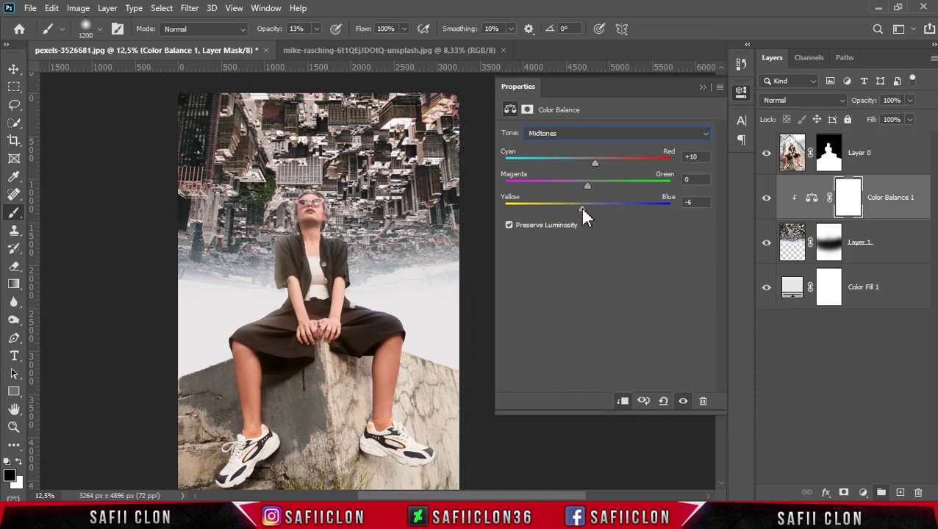
# Set the Color Balance highlights to Red +9 and toggle it to compare
pyautogui.click(598, 133)
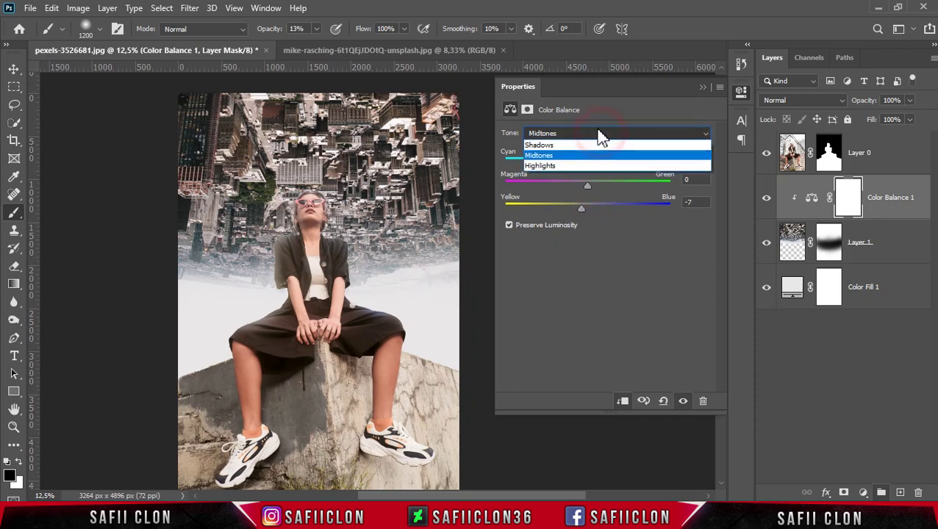
pyautogui.click(553, 166)
pyautogui.moveTo(589, 163); pyautogui.dragTo(593, 164)
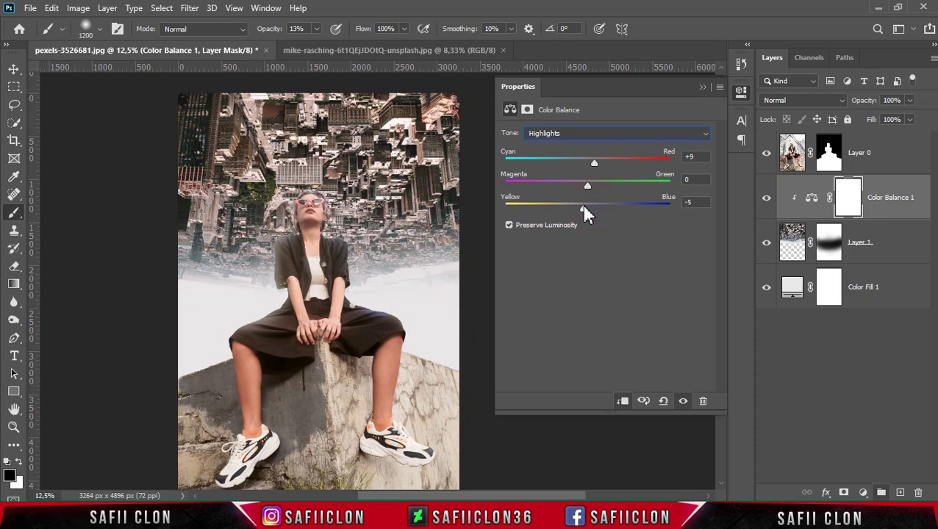
pyautogui.click(702, 88)
pyautogui.click(766, 200)
pyautogui.click(766, 200)
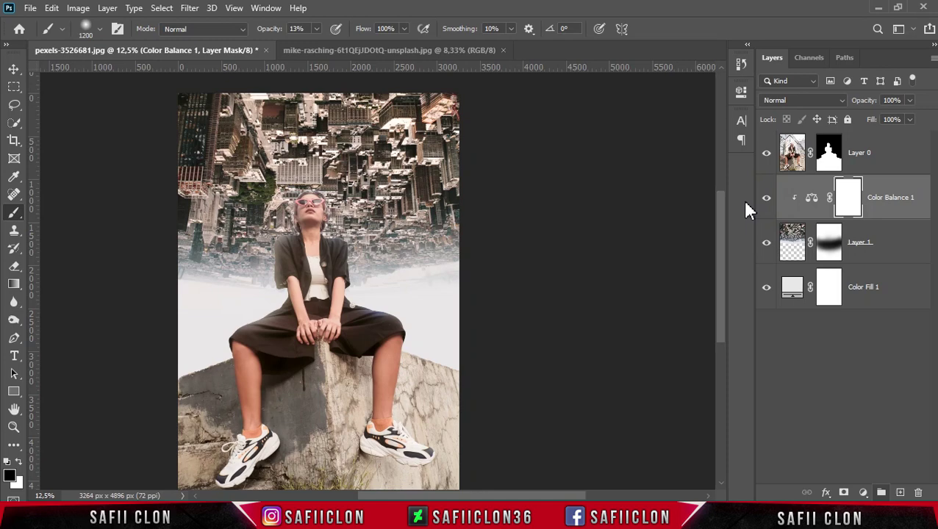
# Add a new empty layer and set a Soft Round brush at 100% opacity
pyautogui.click(900, 493)
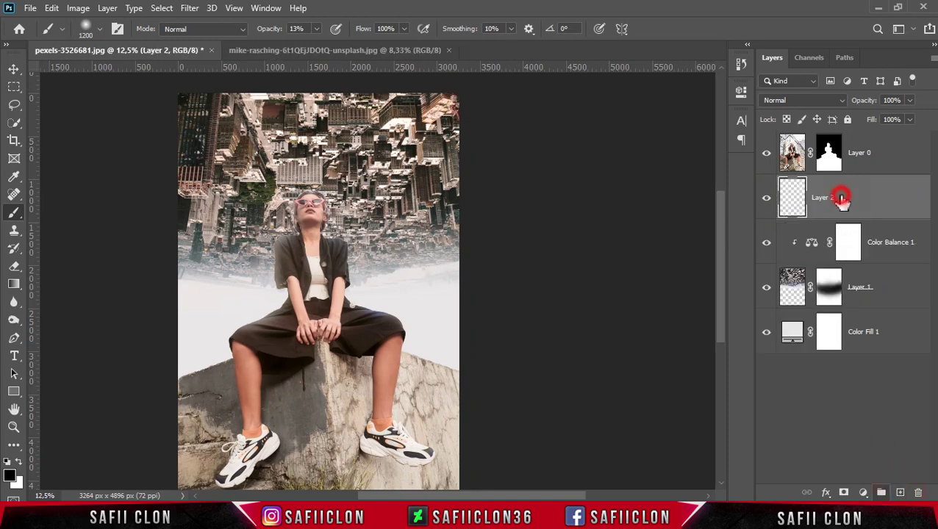
pyautogui.rightClick(22, 213)
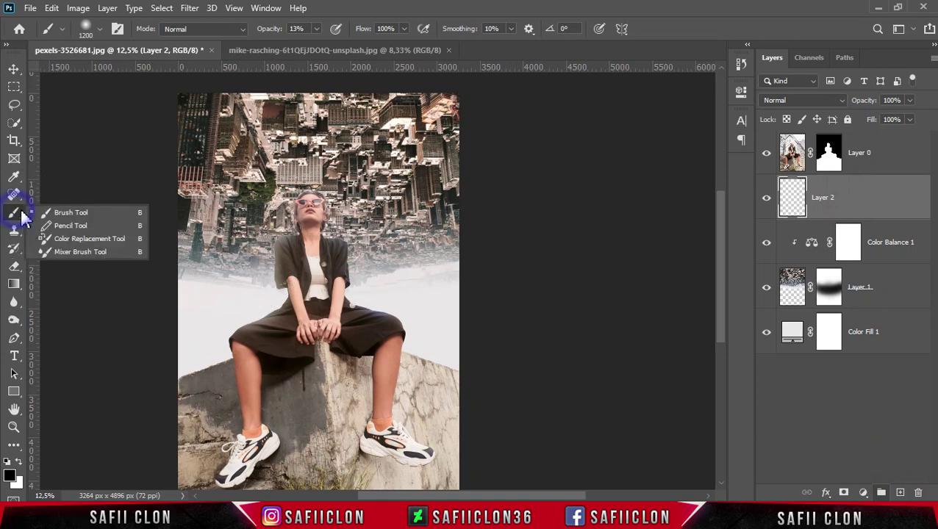
pyautogui.click(66, 212)
pyautogui.click(99, 29)
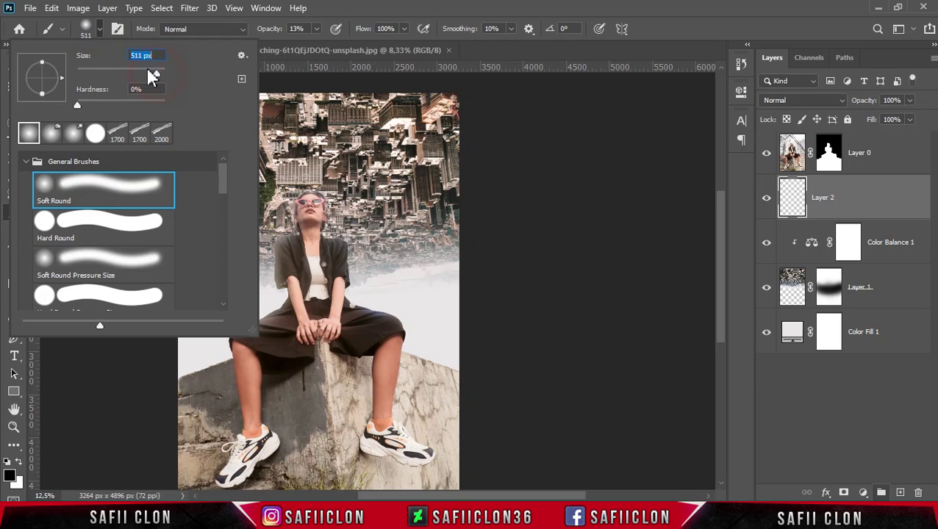
pyautogui.click(106, 37)
pyautogui.click(317, 29)
pyautogui.moveTo(318, 41); pyautogui.dragTo(369, 53)
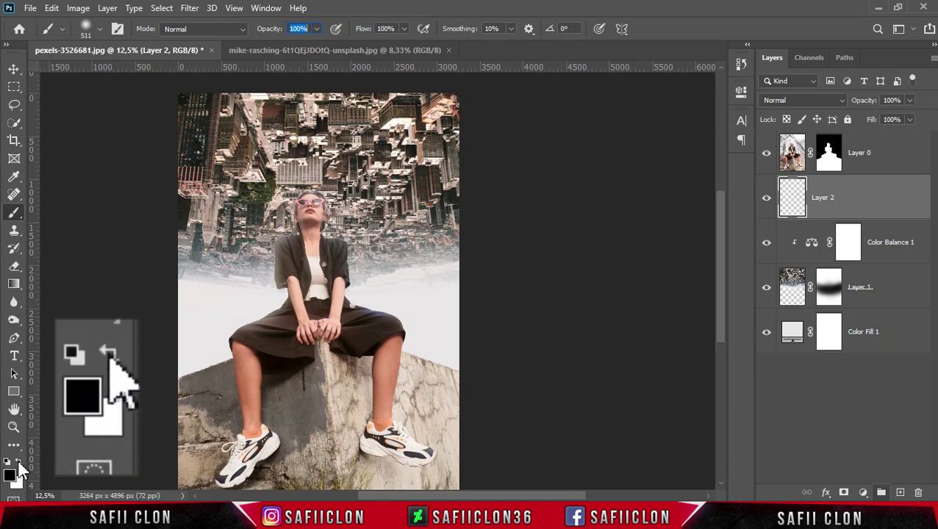
# Paint an 800 px white soft glow beside the woman's head
pyautogui.click(19, 461)
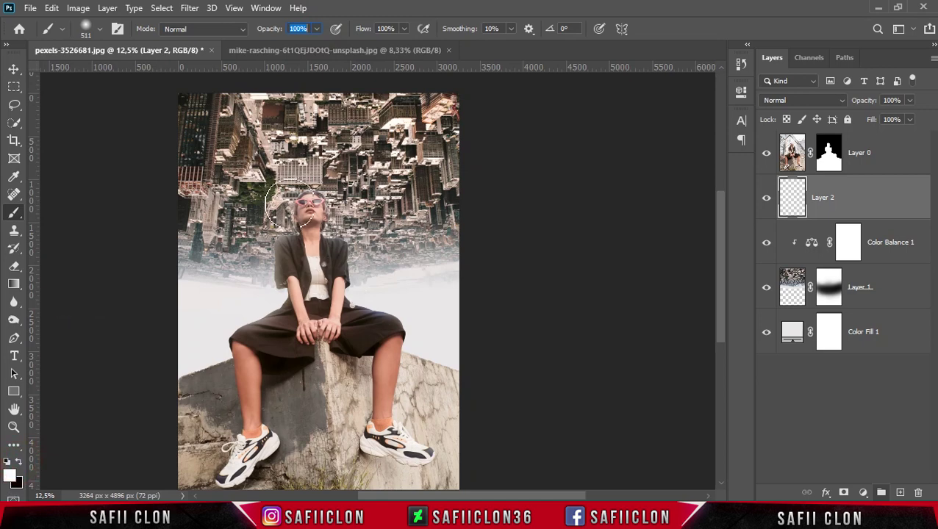
pyautogui.press(']')
pyautogui.press(']')
pyautogui.press(']')
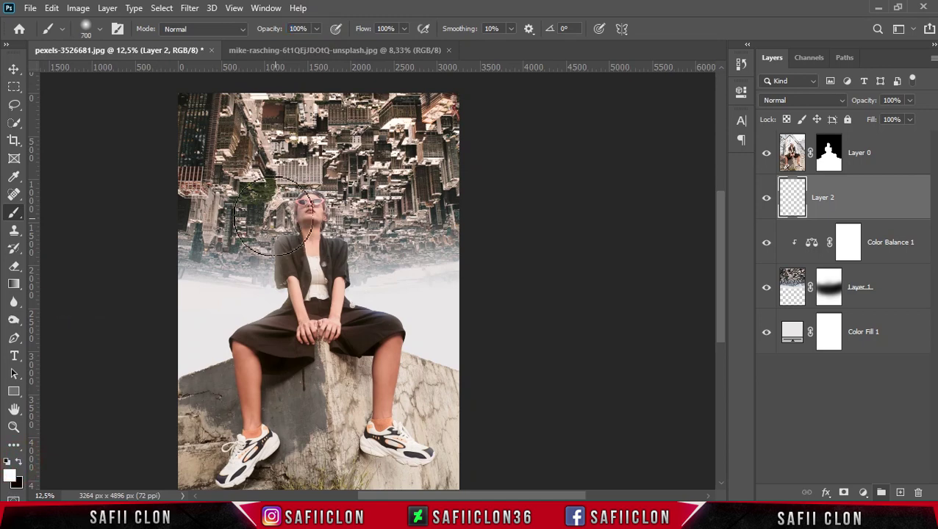
pyautogui.click(271, 203)
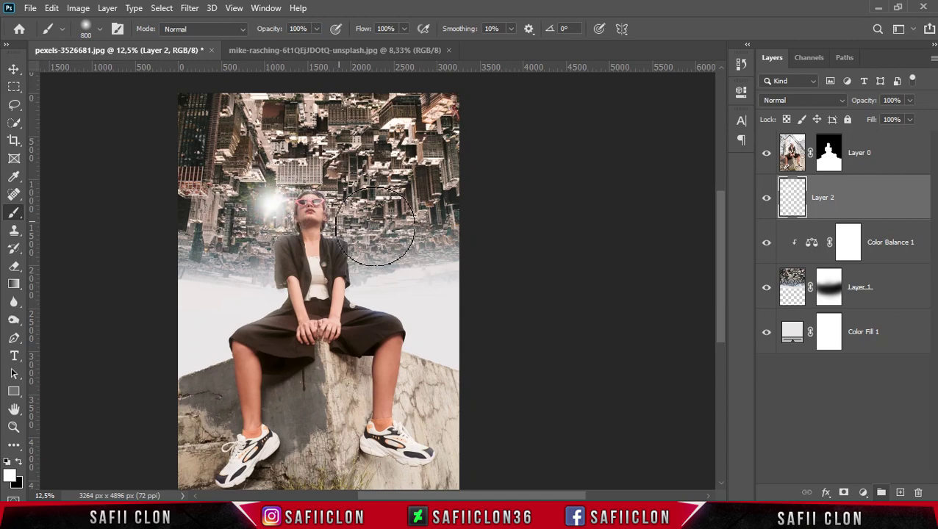
pyautogui.hotkey('ctrl', '-')
pyautogui.hotkey('ctrl', 't')
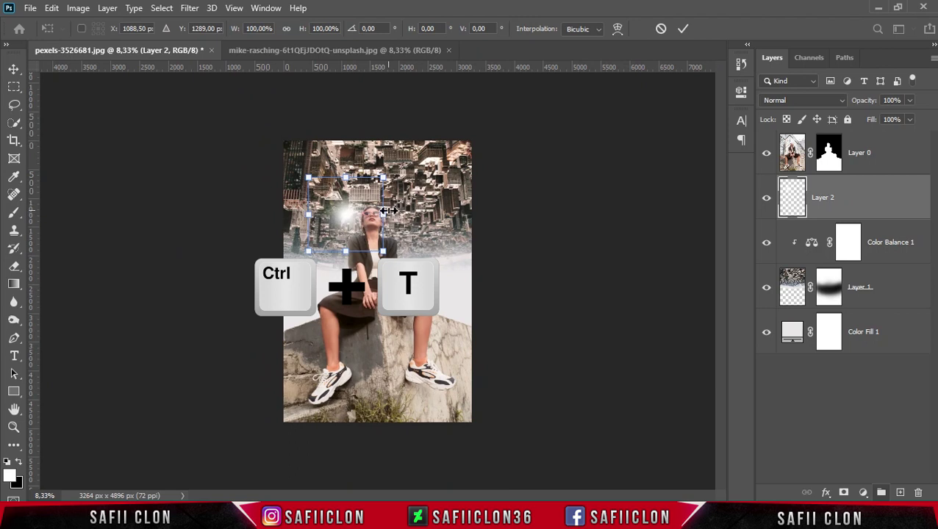
# Stretch Layer 2's glow to 777.61% by 329.69% across the image top and commit
pyautogui.moveTo(387, 211); pyautogui.dragTo(433, 217)
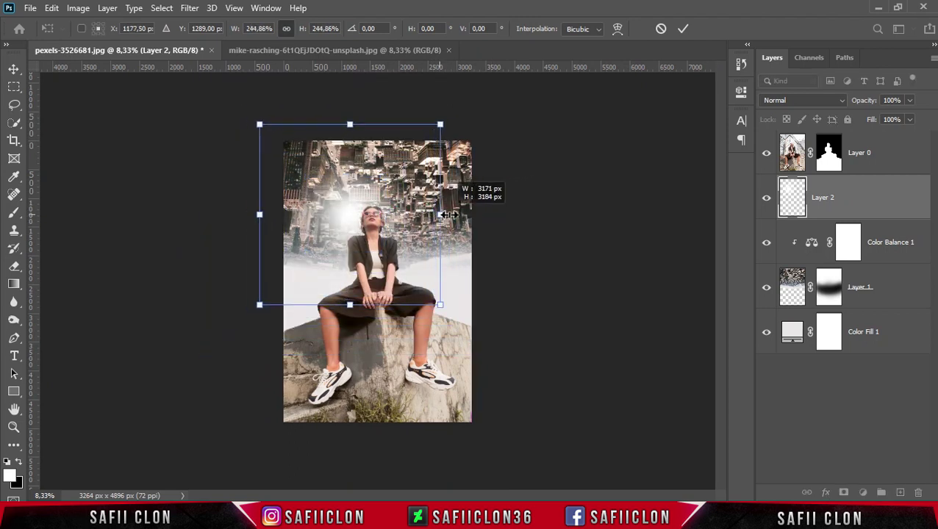
pyautogui.moveTo(345, 128)
pyautogui.mouseDown()
pyautogui.moveTo(351, 166)
pyautogui.moveTo(349, 120)
pyautogui.mouseUp()
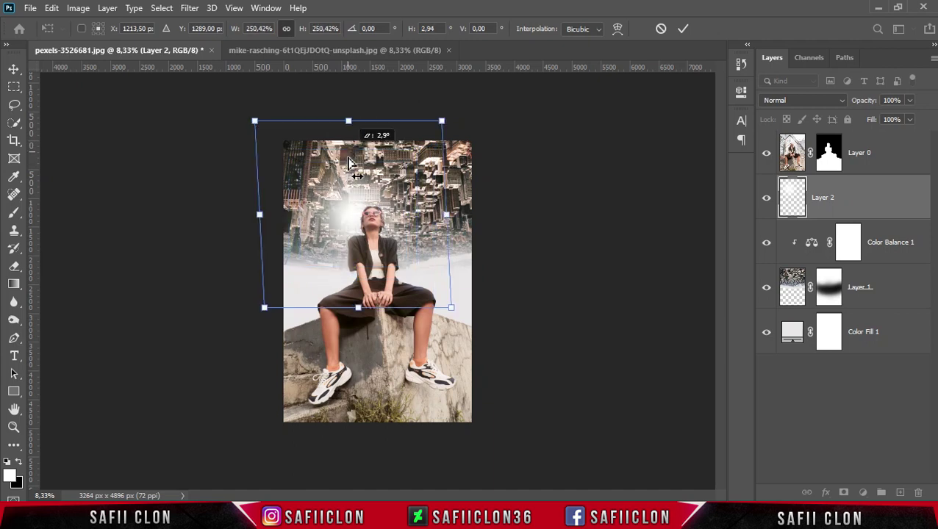
pyautogui.hotkey('ctrl', 'z')
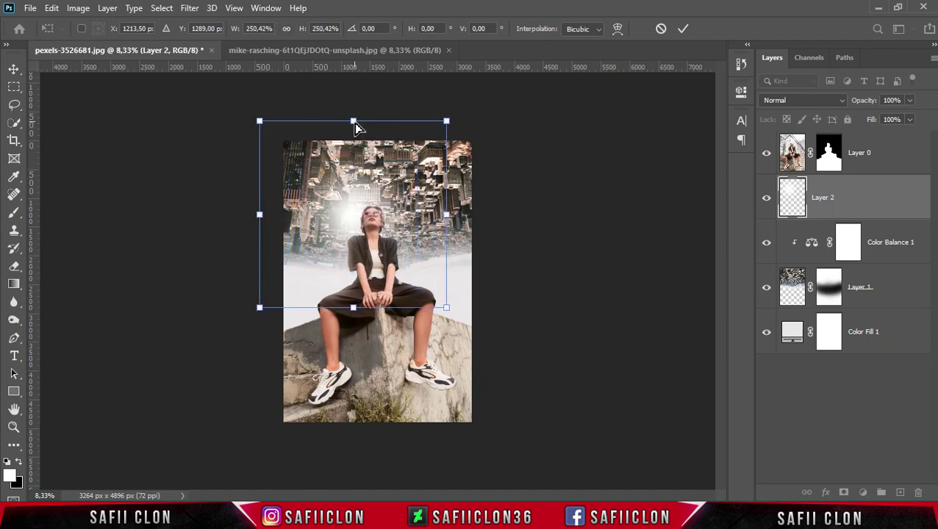
pyautogui.moveTo(353, 120); pyautogui.dragTo(354, 175)
pyautogui.moveTo(421, 242)
pyautogui.mouseDown()
pyautogui.moveTo(503, 245)
pyautogui.moveTo(435, 147)
pyautogui.mouseUp()
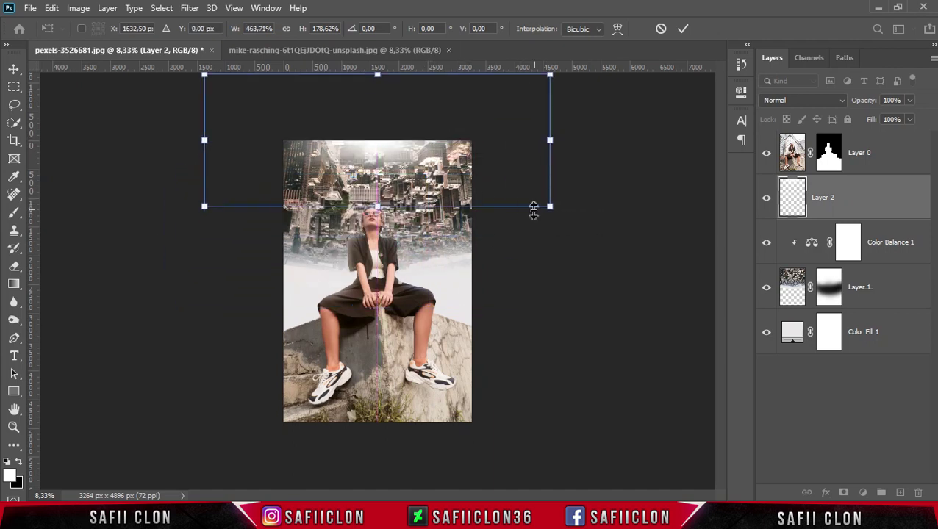
pyautogui.moveTo(377, 208); pyautogui.dragTo(377, 235)
pyautogui.moveTo(551, 141); pyautogui.dragTo(666, 141)
pyautogui.moveTo(377, 234)
pyautogui.mouseDown()
pyautogui.moveTo(376, 271)
pyautogui.moveTo(397, 197)
pyautogui.moveTo(384, 177)
pyautogui.mouseUp()
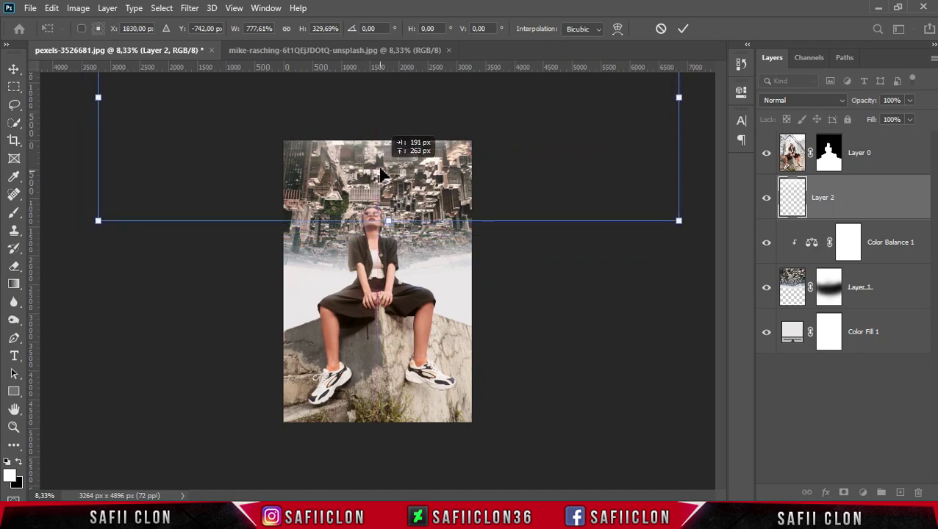
pyautogui.moveTo(418, 184); pyautogui.dragTo(419, 184)
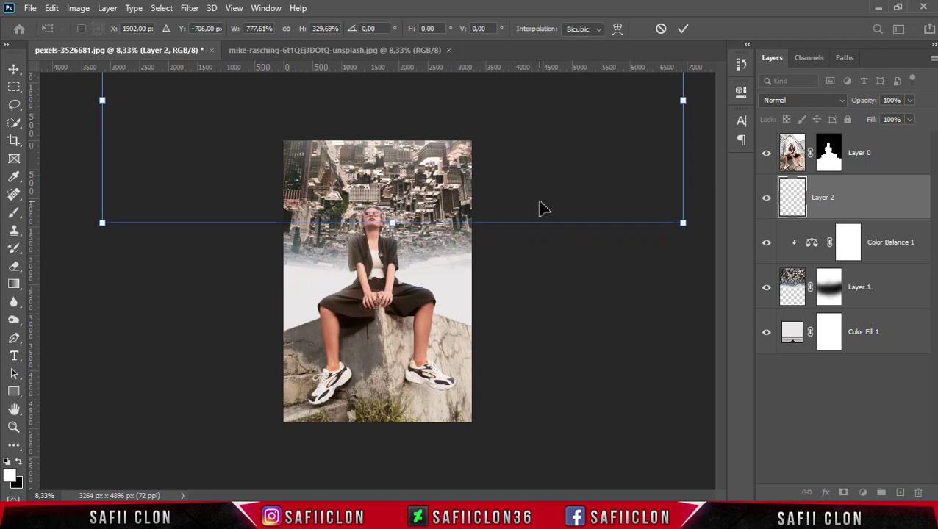
pyautogui.click(683, 30)
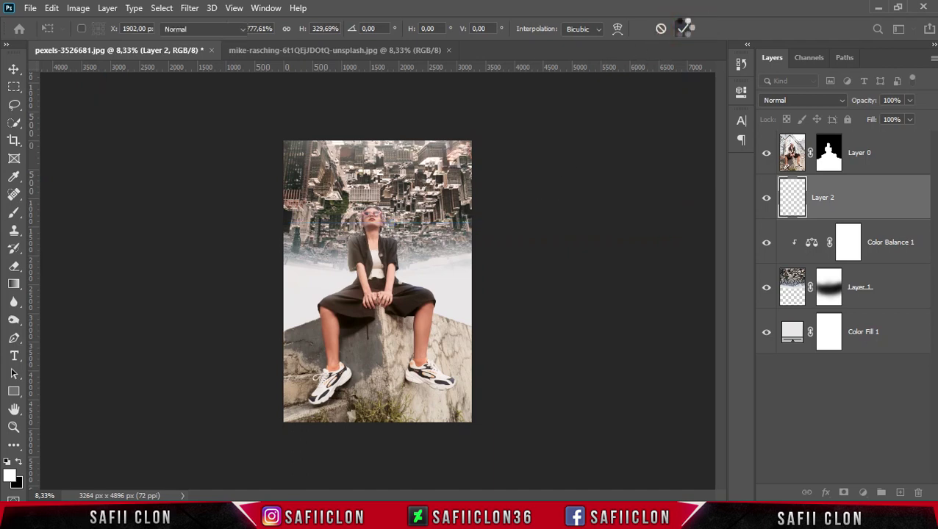
# Group Layer 2 through Color Fill 1 into a group named BACKGROUND
pyautogui.press('b')
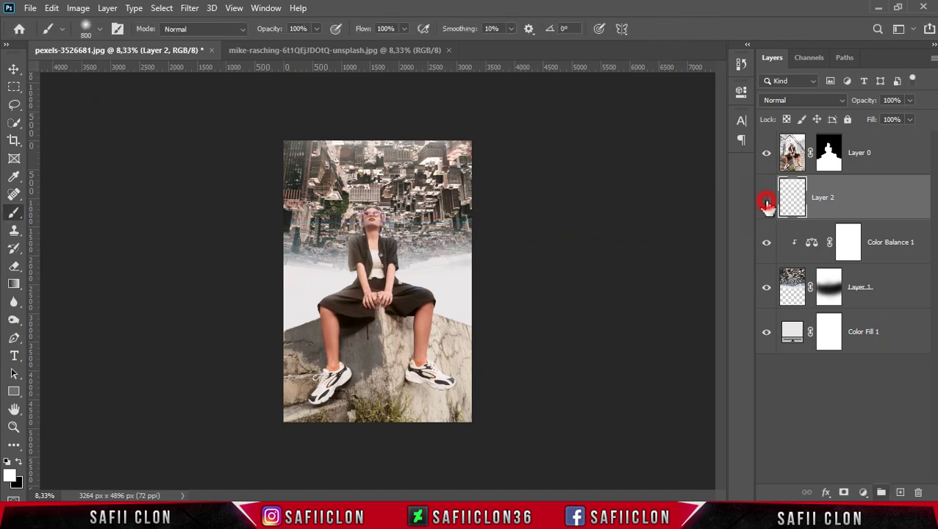
pyautogui.click(767, 204)
pyautogui.click(767, 204)
pyautogui.keyDown('shift'); pyautogui.click(888, 334); pyautogui.keyUp('shift')
pyautogui.rightClick(882, 323)
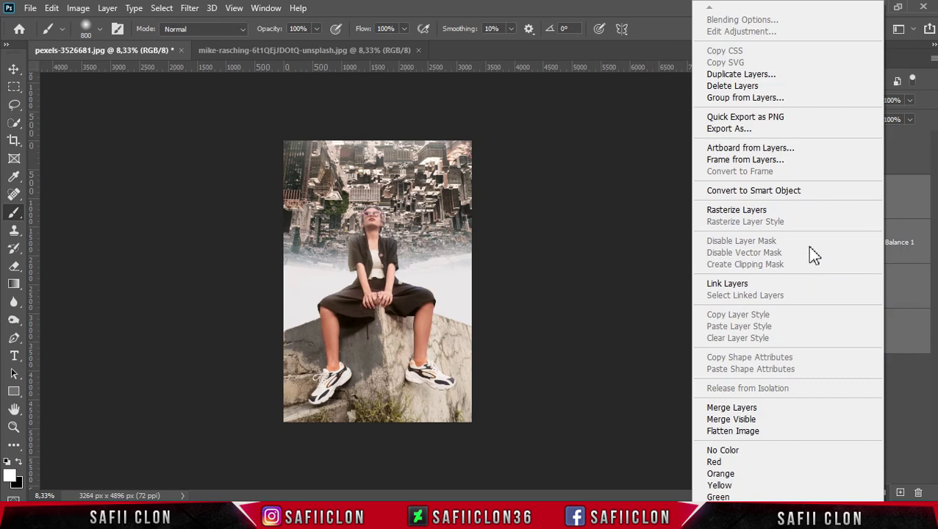
pyautogui.click(745, 98)
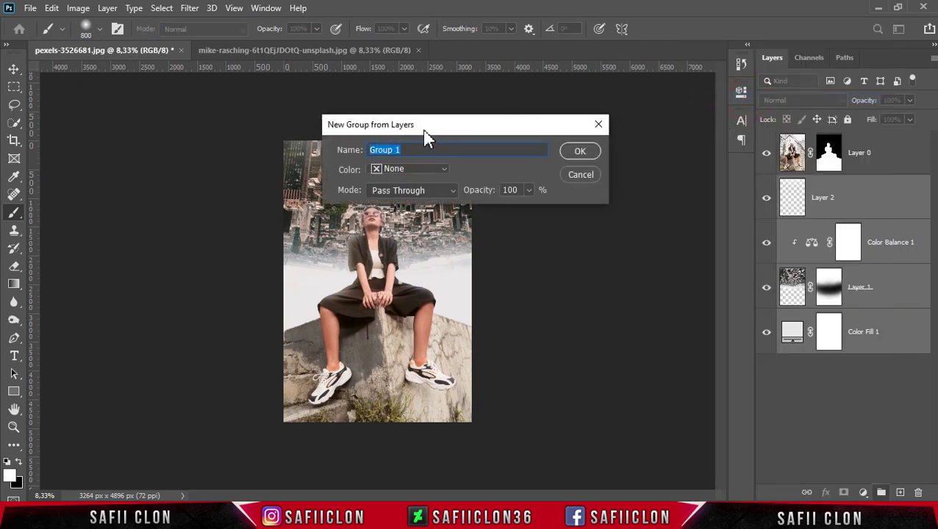
pyautogui.write('BACKGROUND')
pyautogui.click(581, 151)
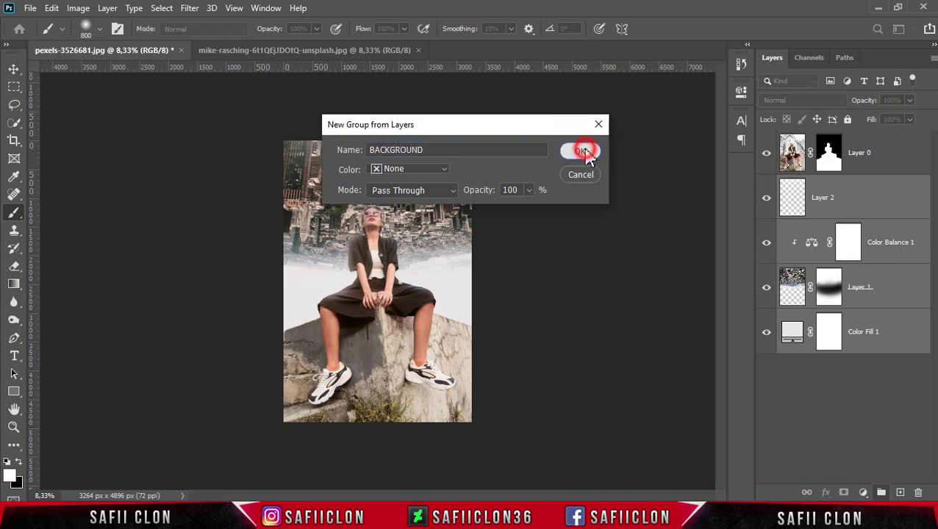
# Toggle the BACKGROUND group's visibility to compare and zoom in on the composite
pyautogui.click(768, 183)
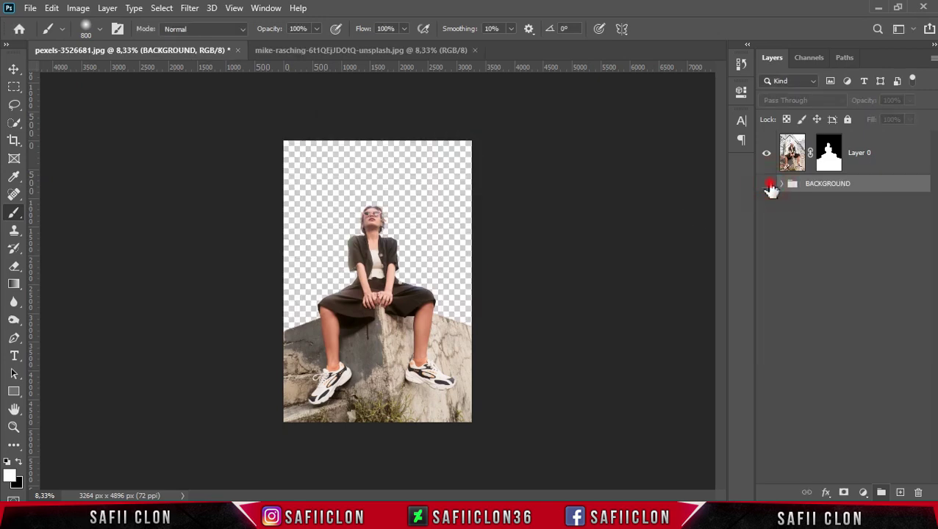
pyautogui.click(768, 184)
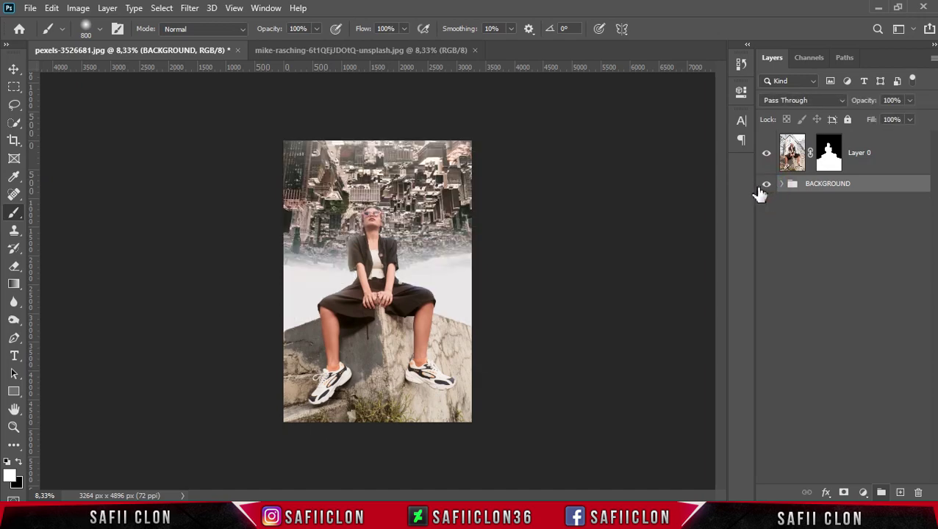
pyautogui.hotkey('ctrl', '+')
pyautogui.hotkey('ctrl', '+')
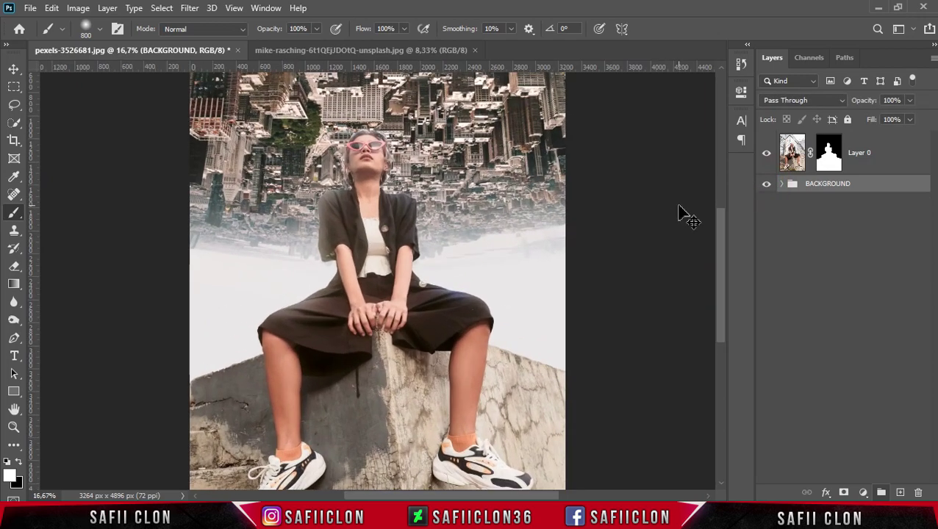
pyautogui.scroll(2, 684, 235)
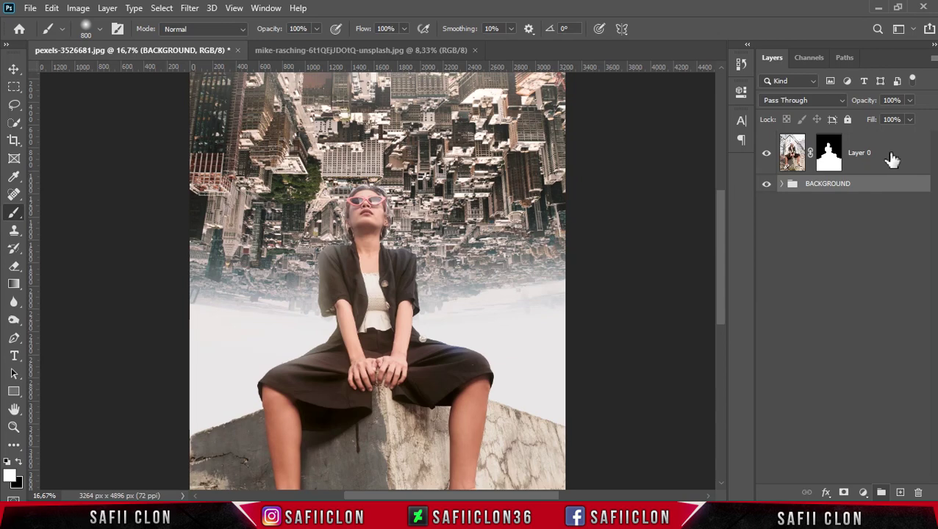
pyautogui.click(890, 156)
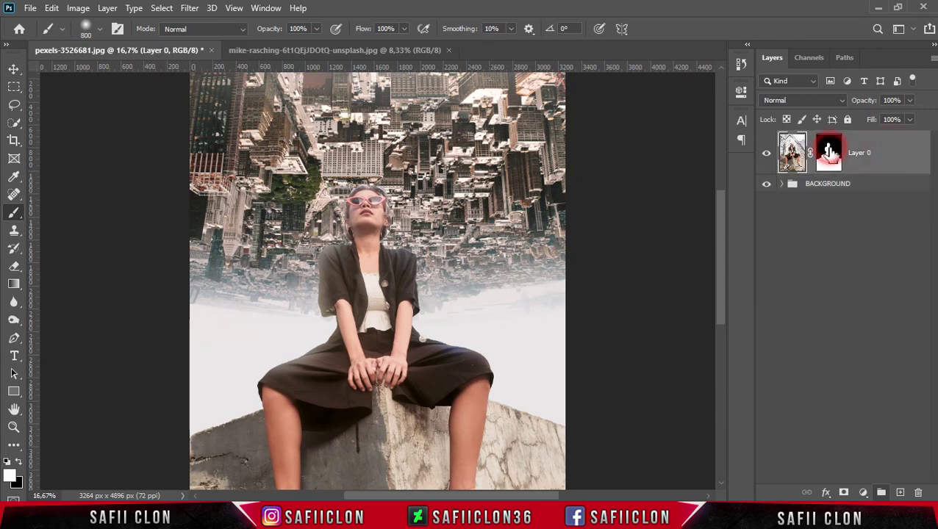
# Open Select and Mask on the woman's layer mask with a roughly 31 px refine brush
pyautogui.click(828, 152)
pyautogui.rightClick(827, 150)
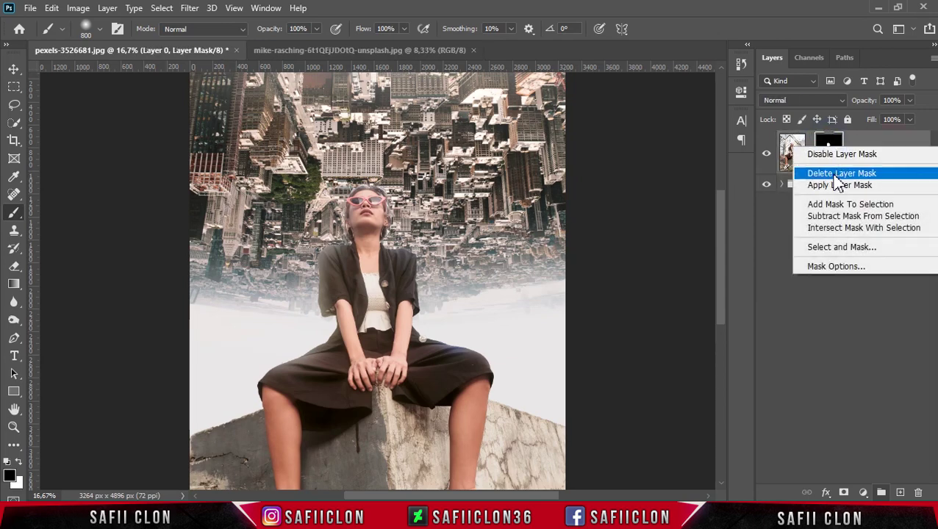
pyautogui.click(828, 250)
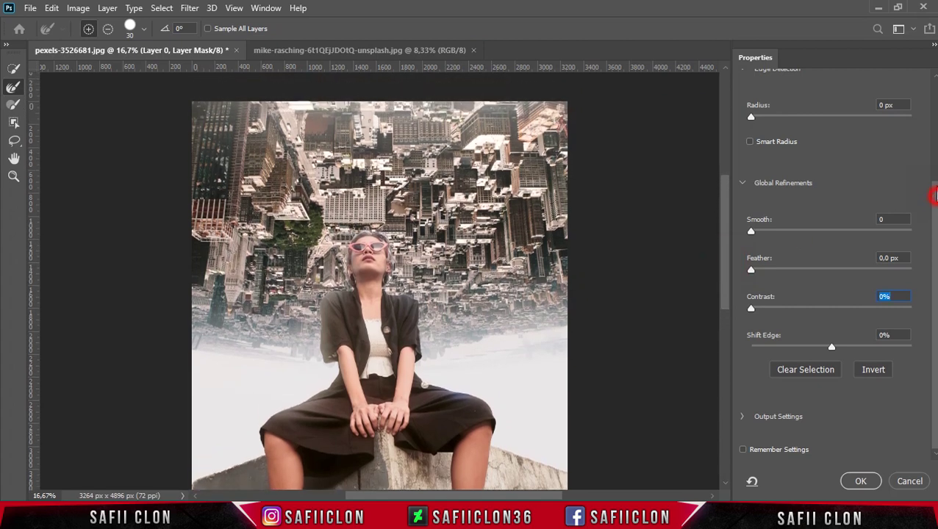
pyautogui.moveTo(935, 196); pyautogui.dragTo(877, 120)
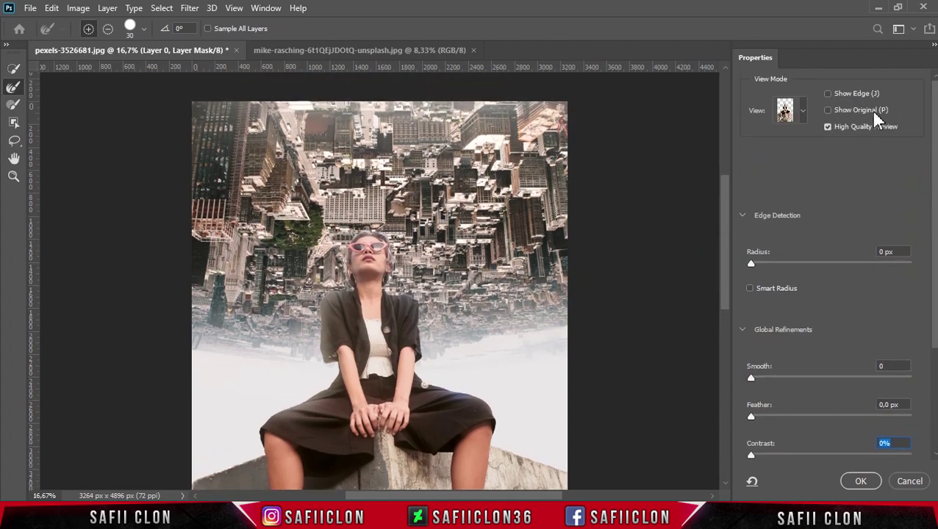
pyautogui.click(805, 111)
pyautogui.click(805, 110)
pyautogui.click(143, 28)
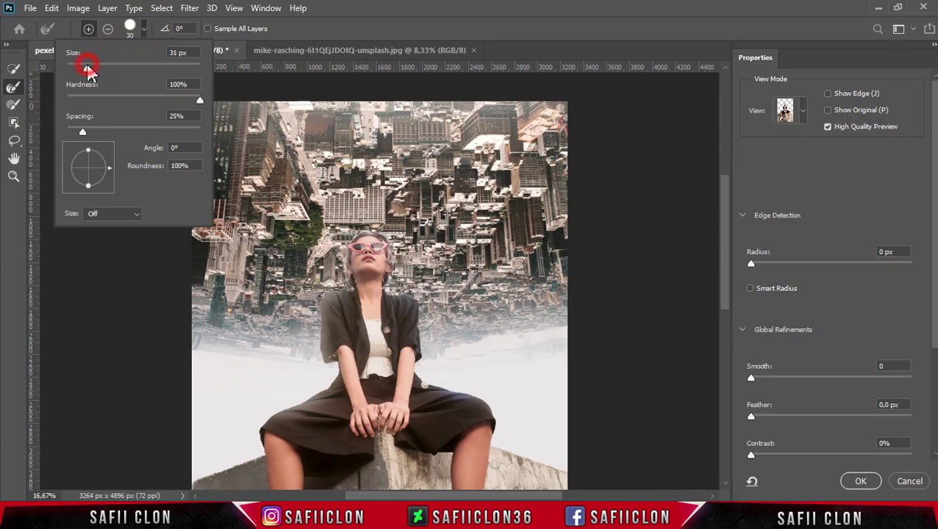
pyautogui.click(144, 28)
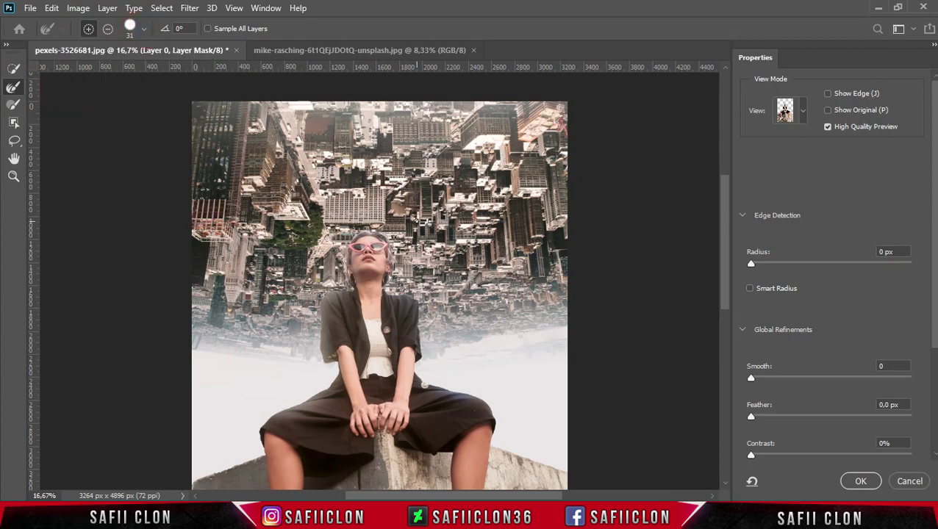
# Zoom in and refine the mask edge beside the right earring and along the neck
pyautogui.hotkey('ctrl', '+')
pyautogui.hotkey('ctrl', '+')
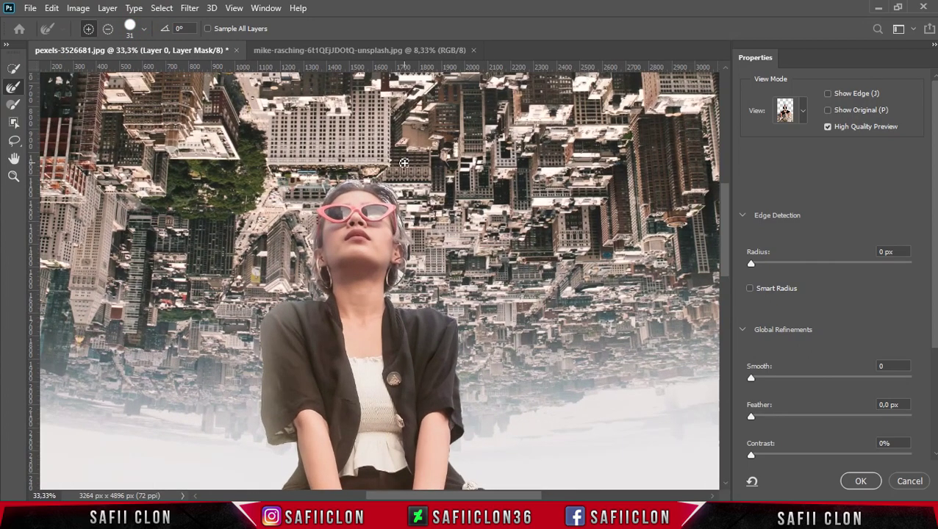
pyautogui.hotkey('ctrl', '+')
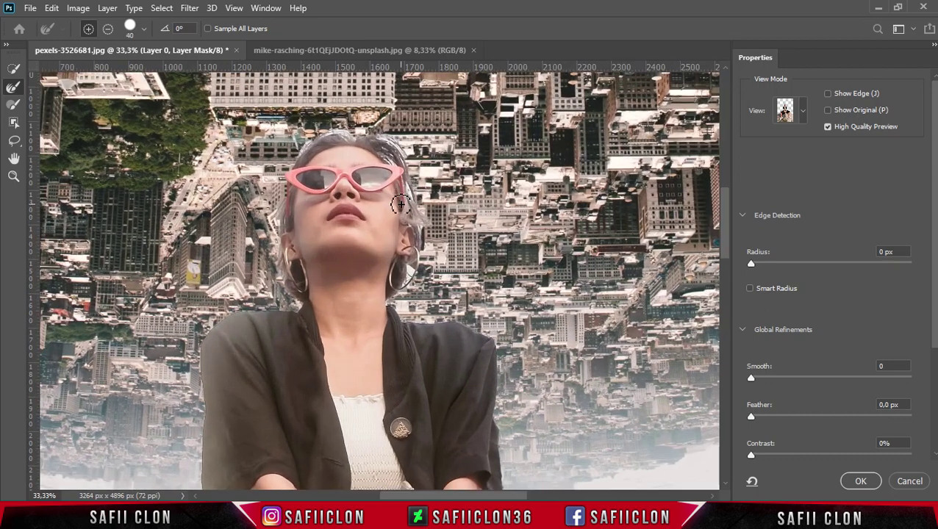
pyautogui.press('[')
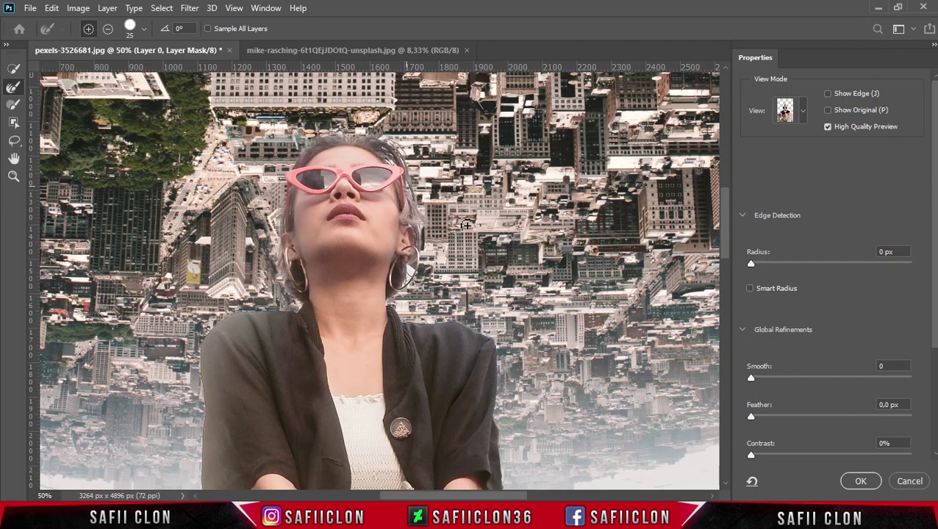
pyautogui.click(410, 271)
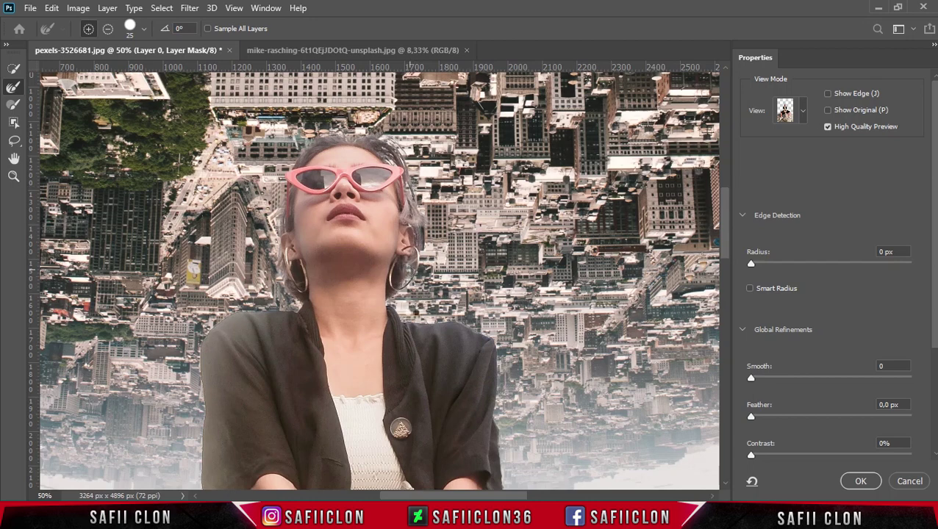
pyautogui.moveTo(314, 317); pyautogui.dragTo(298, 301)
pyautogui.moveTo(723, 226); pyautogui.dragTo(727, 245)
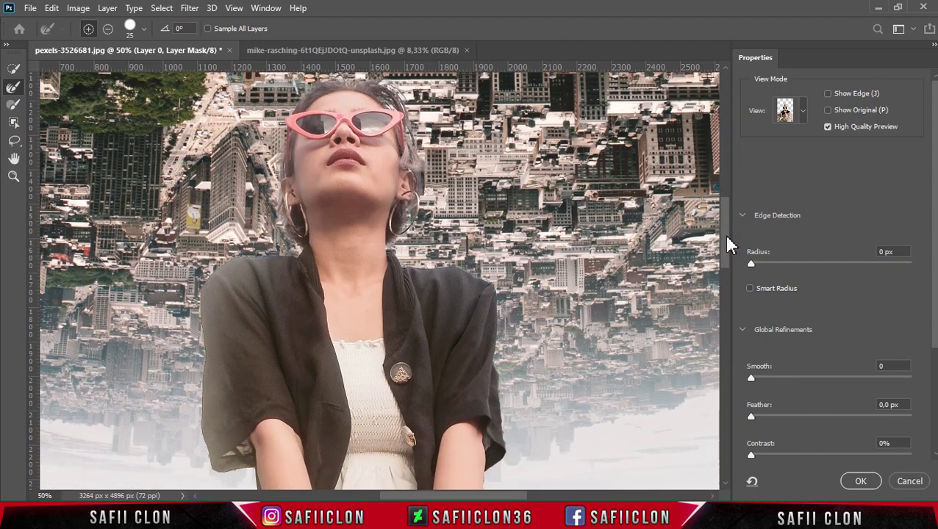
pyautogui.scroll(1, 727, 245)
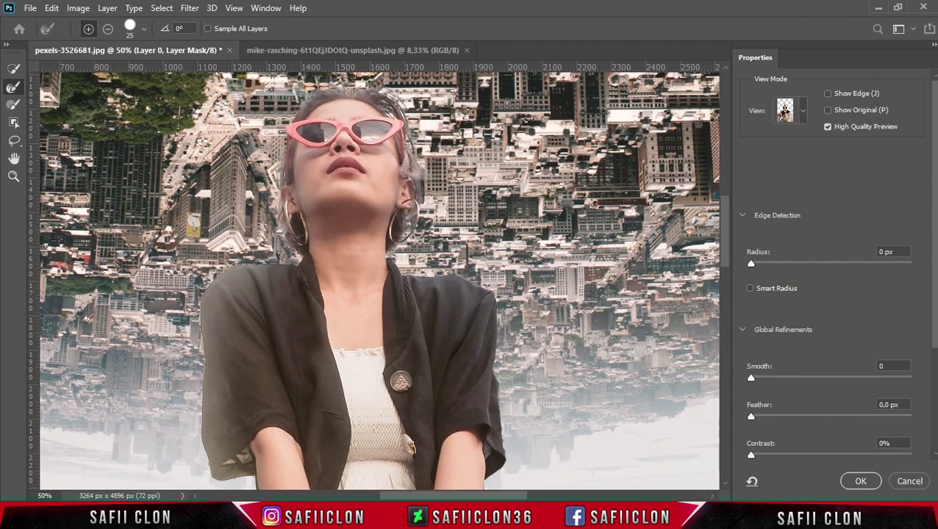
pyautogui.scroll(-2, 900, 327)
pyautogui.scroll(-2, 900, 326)
pyautogui.scroll(-1, 900, 326)
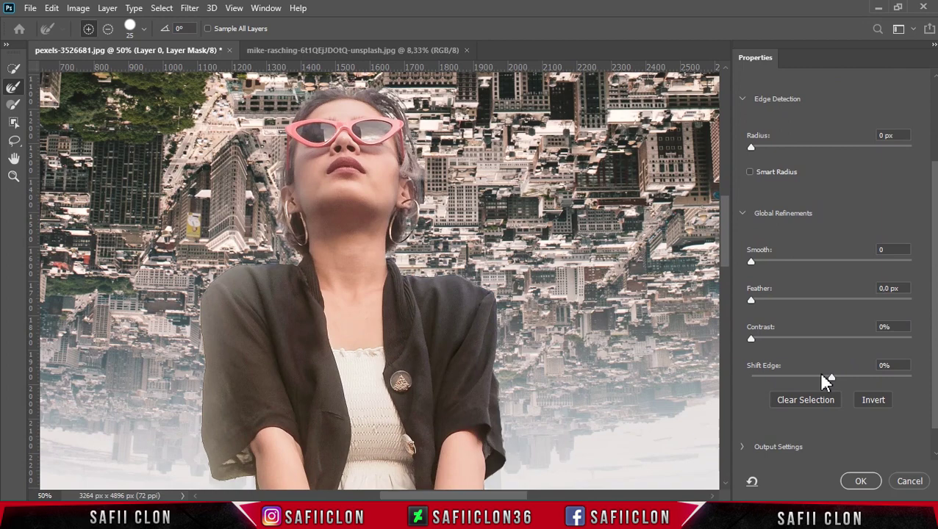
# Set Shift Edge -21%, Feather 0.8 px and Contrast 5%, then apply
pyautogui.moveTo(824, 382); pyautogui.dragTo(821, 383)
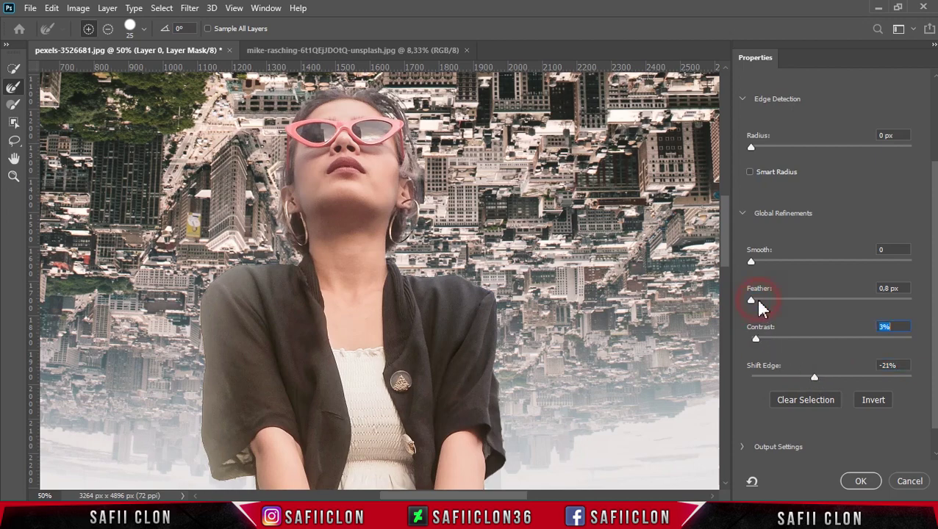
pyautogui.click(758, 300)
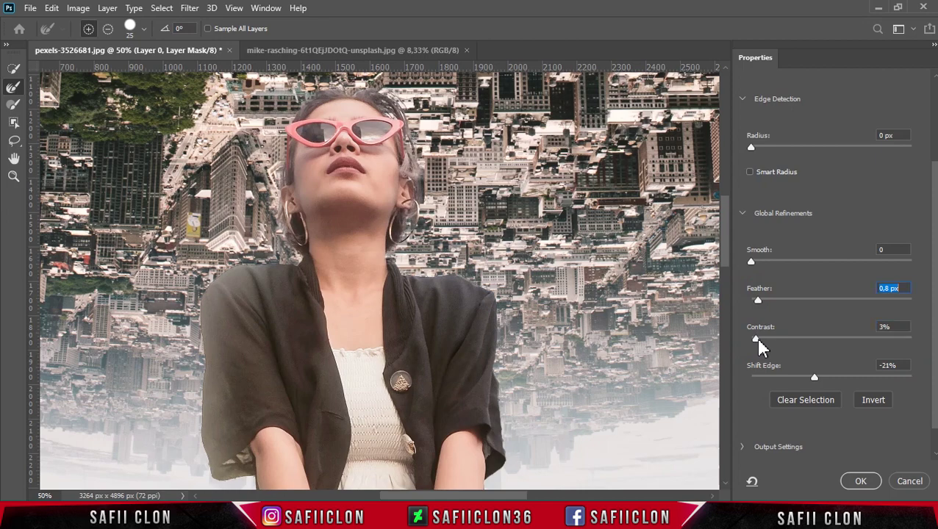
pyautogui.click(758, 339)
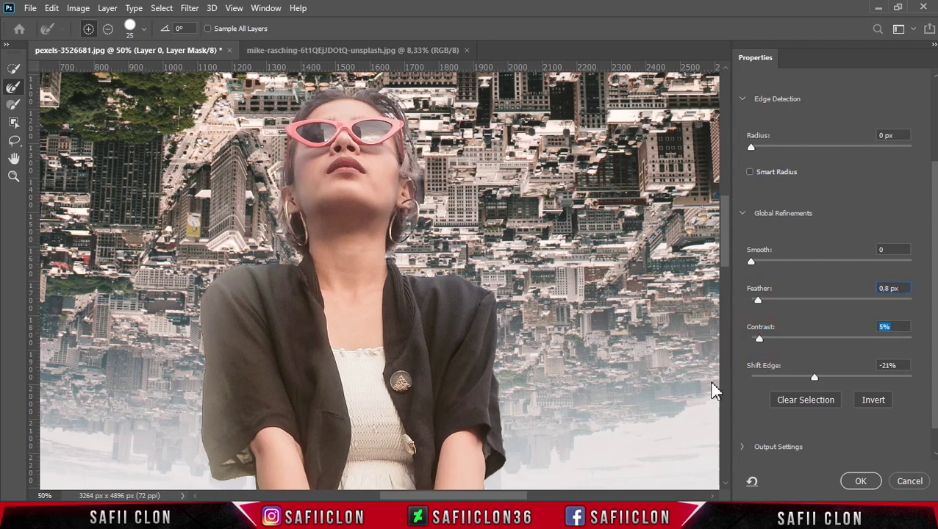
pyautogui.click(860, 483)
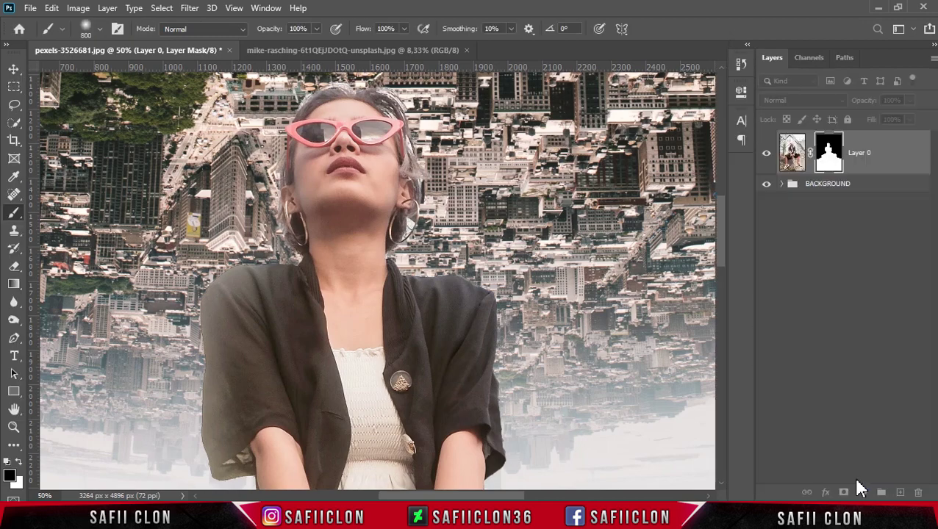
# Target Layer 0's image and add a new empty Layer 3 above it
pyautogui.click(910, 162)
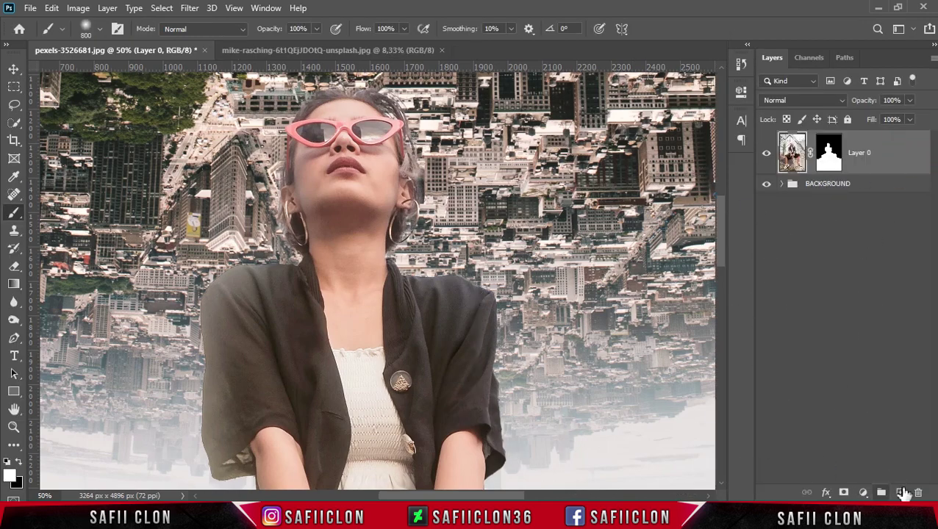
pyautogui.click(900, 493)
# Clip Layer 3 to the woman's layer as a clipping mask
pyautogui.click(856, 153)
pyautogui.hotkey('ctrl', '-')
pyautogui.hotkey('ctrl', '-')
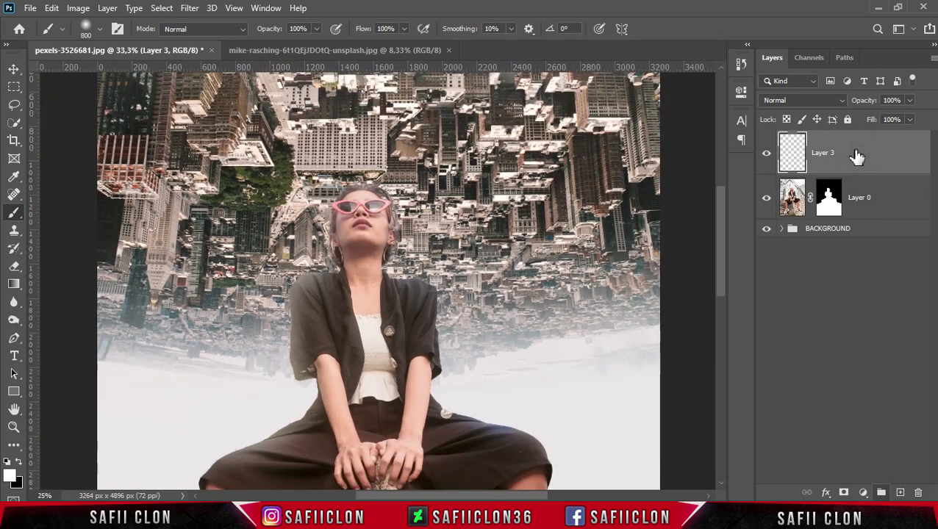
pyautogui.hotkey('ctrl', '-')
pyautogui.moveTo(717, 227); pyautogui.dragTo(716, 259)
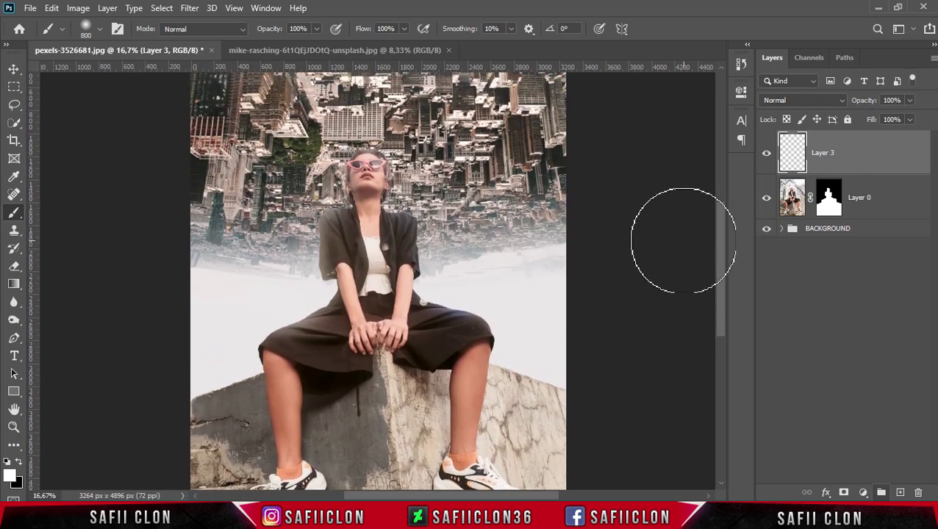
pyautogui.rightClick(858, 158)
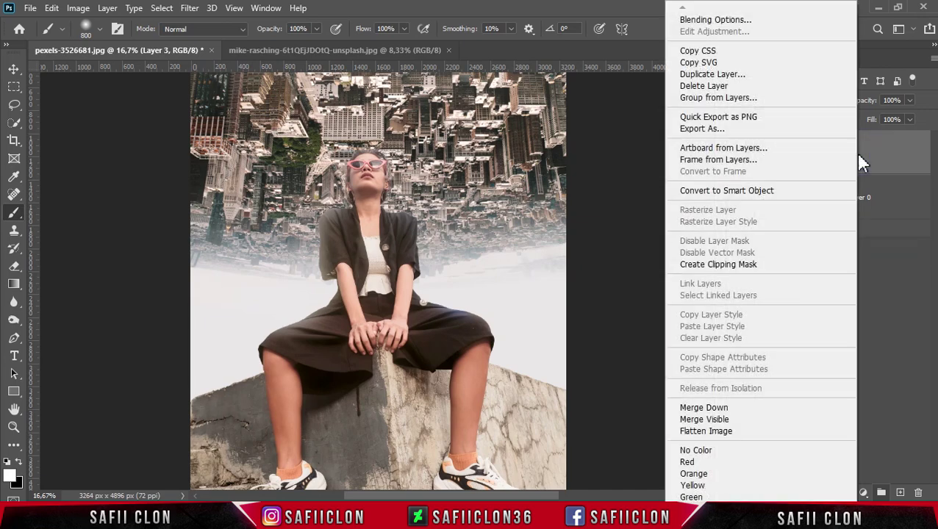
pyautogui.click(729, 265)
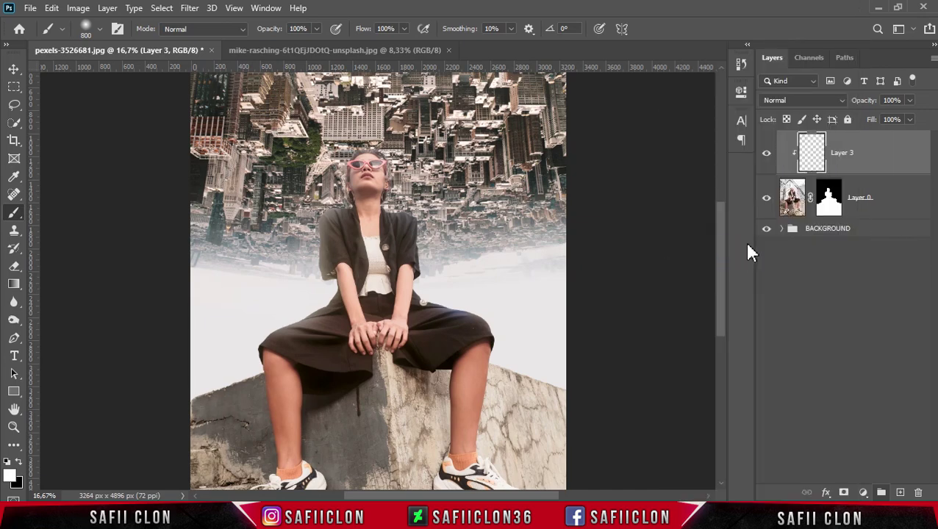
# Set up a 448 px Soft Round brush at 15% opacity
pyautogui.rightClick(14, 213)
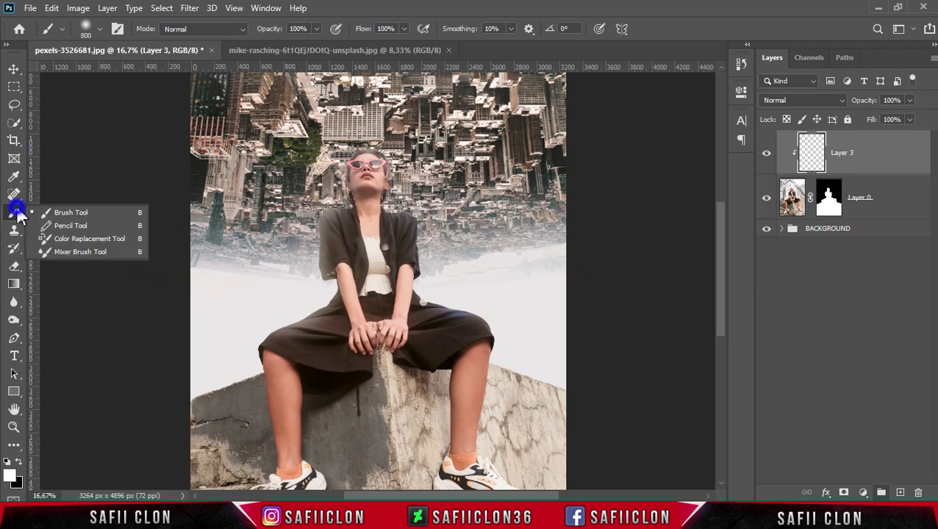
pyautogui.click(79, 213)
pyautogui.click(98, 29)
pyautogui.click(94, 177)
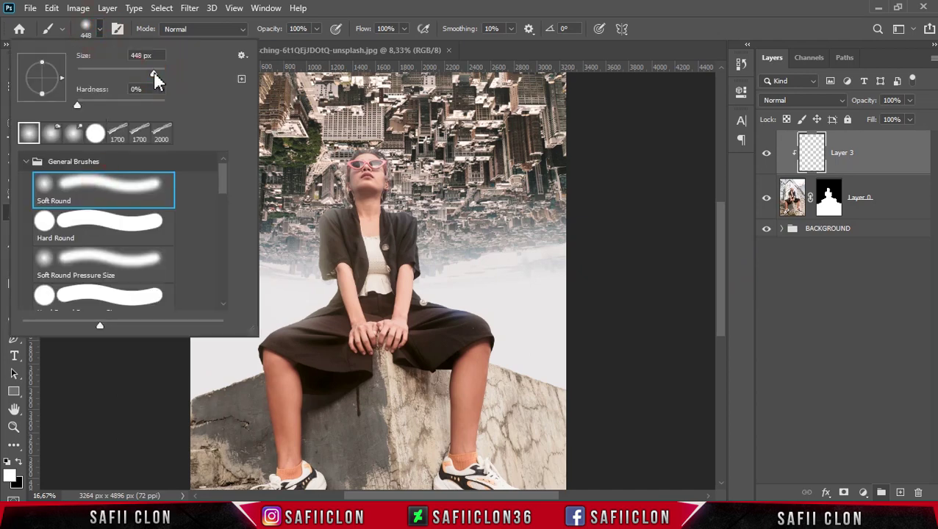
pyautogui.click(101, 33)
pyautogui.click(317, 30)
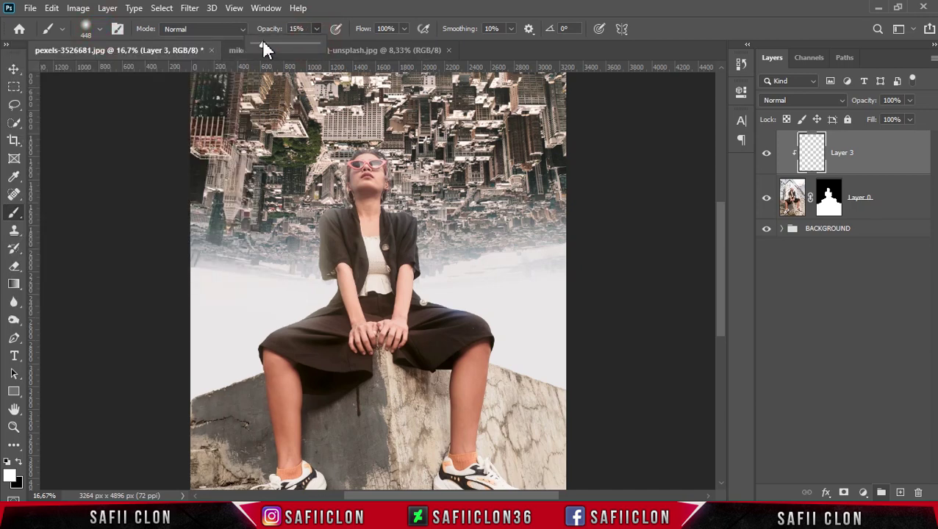
pyautogui.click(317, 29)
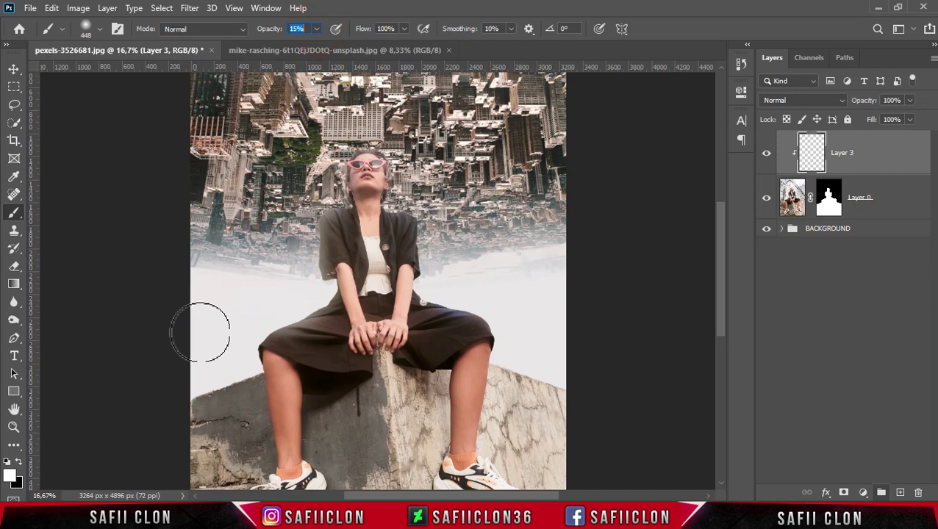
# Sample the fog's light grey #ebe8e8 as the painting colour
pyautogui.click(13, 475)
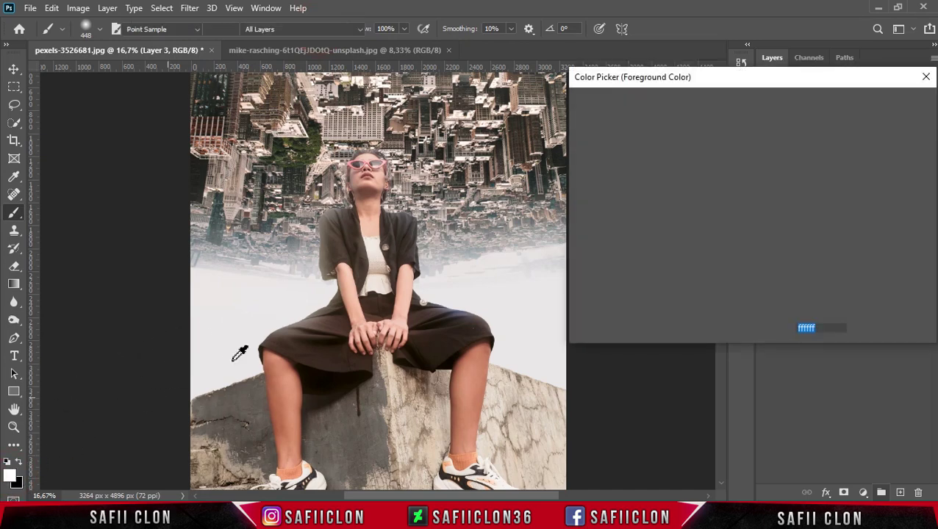
pyautogui.click(296, 290)
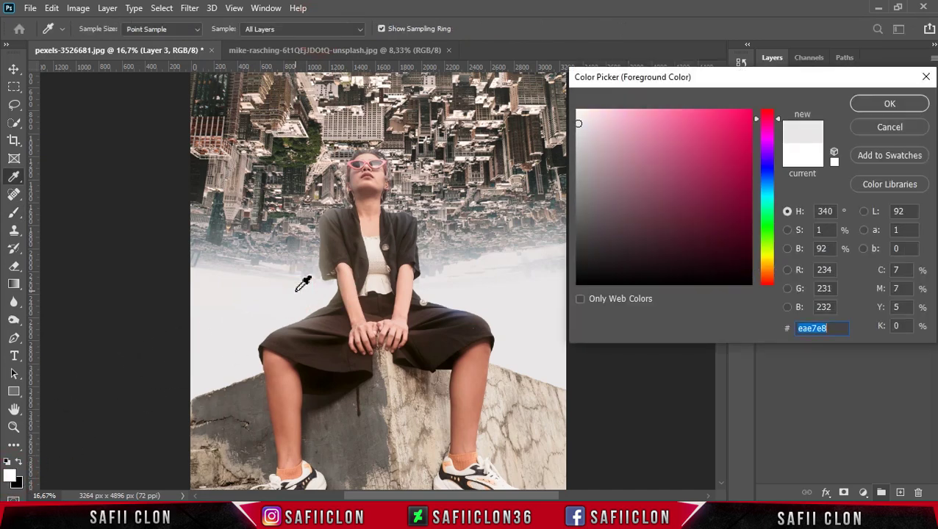
pyautogui.click(291, 286)
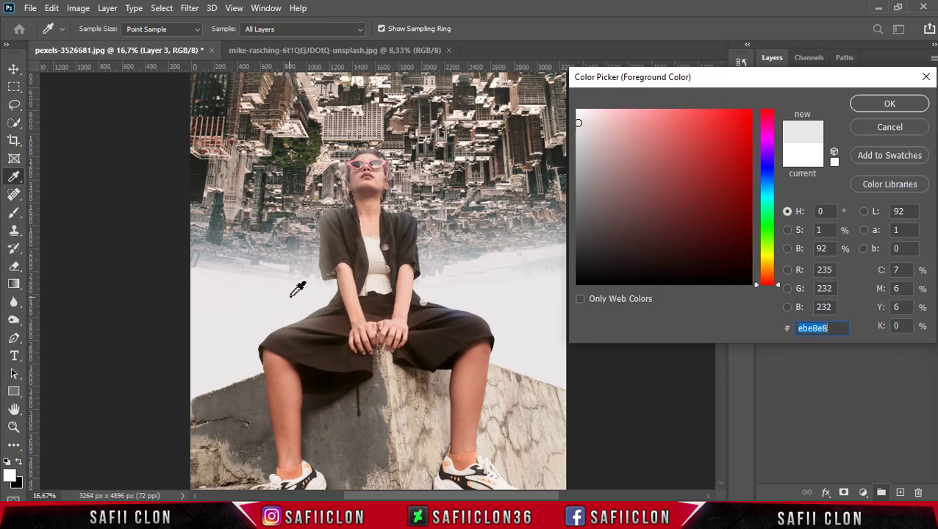
pyautogui.click(875, 105)
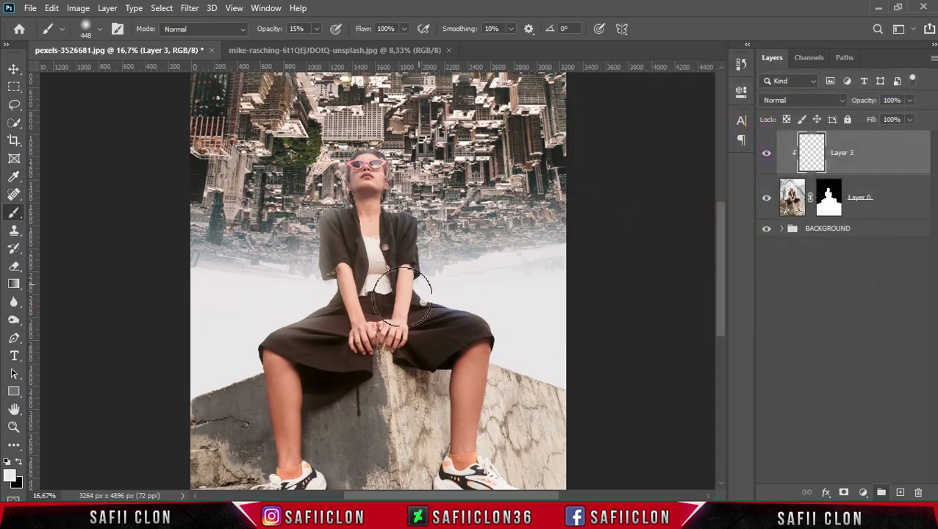
# Brush faint grey haze over the left and right fog and buildings on Layer 3 at large sizes
pyautogui.press(']')
pyautogui.press(']')
pyautogui.press(']')
pyautogui.press(']')
pyautogui.press(']')
pyautogui.press(']')
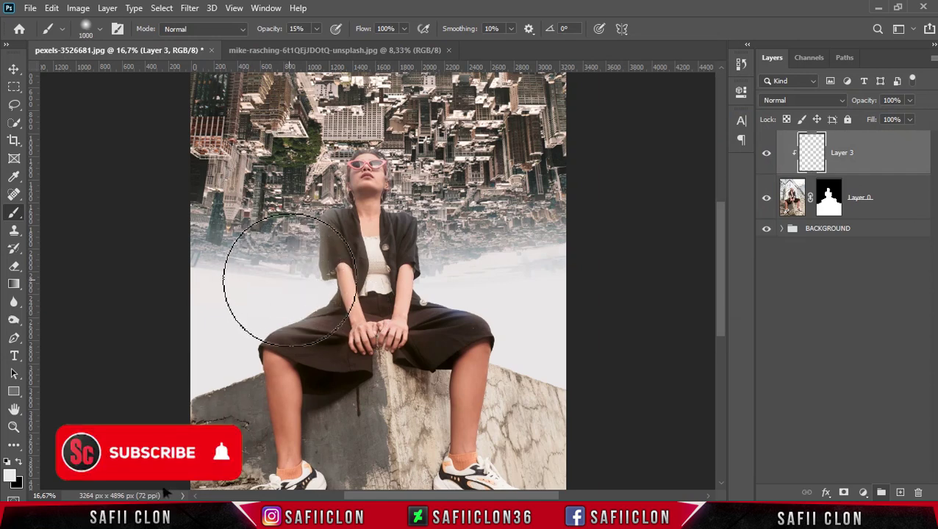
pyautogui.moveTo(290, 278); pyautogui.dragTo(319, 279)
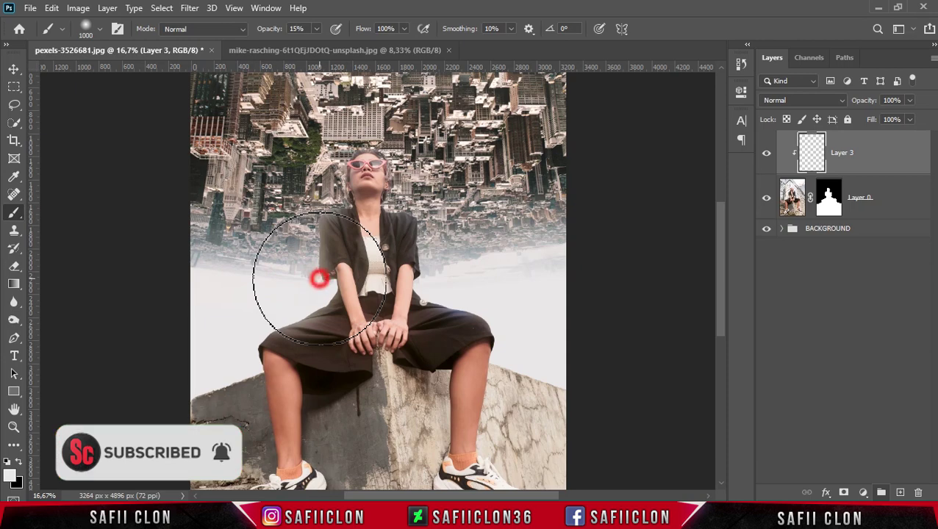
pyautogui.press('[')
pyautogui.moveTo(320, 269); pyautogui.dragTo(283, 232)
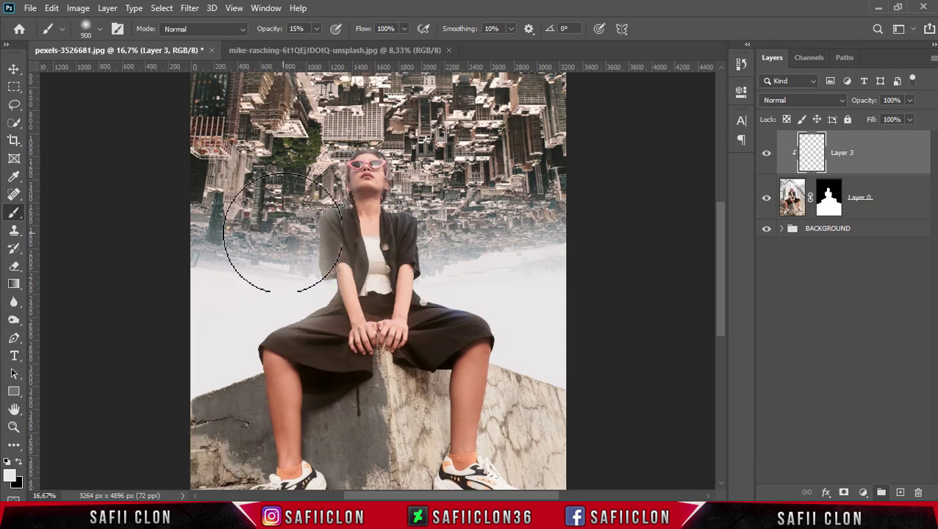
pyautogui.press(']')
pyautogui.press(']')
pyautogui.press(']')
pyautogui.click(456, 268)
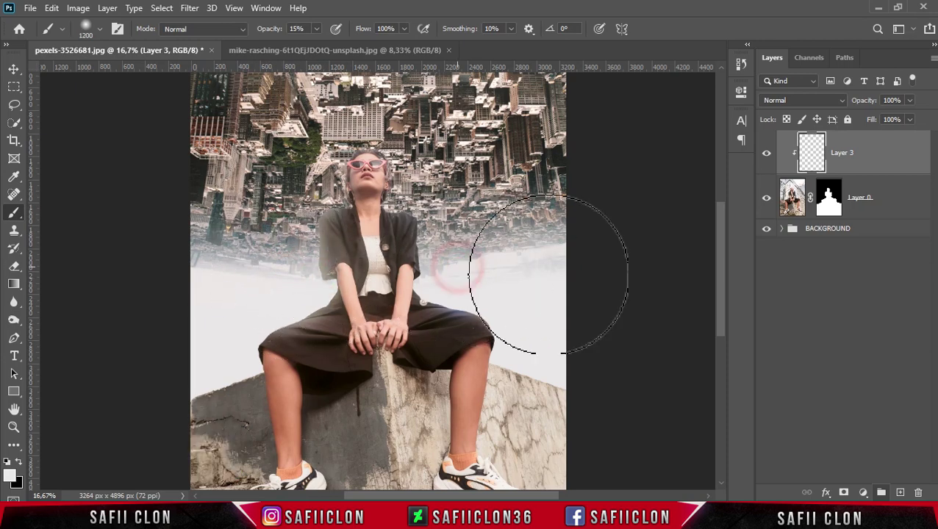
pyautogui.moveTo(464, 224); pyautogui.dragTo(514, 243)
pyautogui.moveTo(450, 266); pyautogui.dragTo(504, 272)
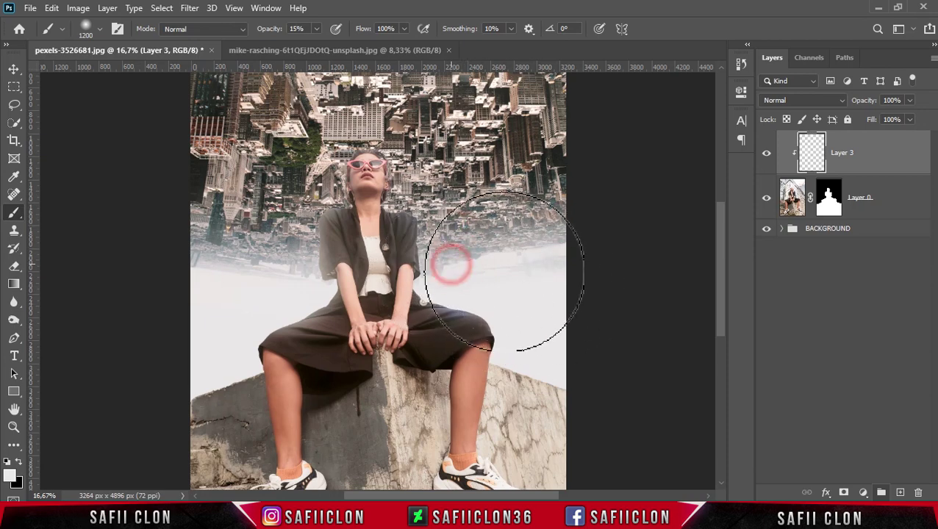
# Dab soft shading onto the model's arm, leg and jacket, then toggle Layer 3 to compare
pyautogui.press('[')
pyautogui.press('[')
pyautogui.press('[')
pyautogui.moveTo(438, 248); pyautogui.dragTo(471, 277)
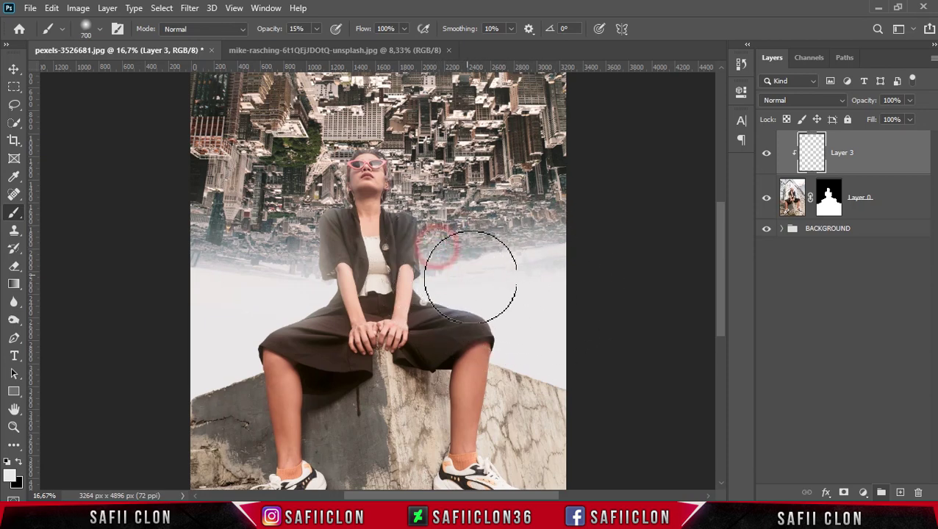
pyautogui.press(']')
pyautogui.press(']')
pyautogui.click(553, 353)
pyautogui.click(517, 316)
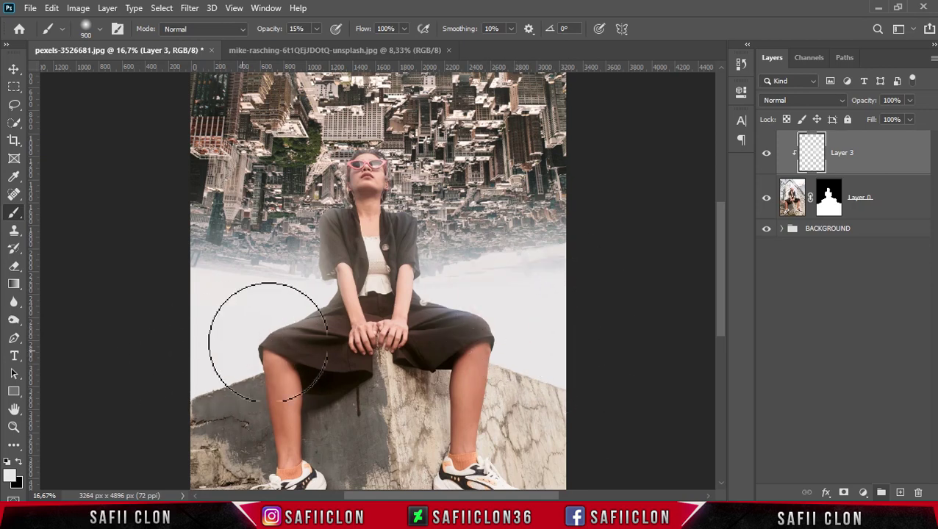
pyautogui.press('[')
pyautogui.press('[')
pyautogui.press('[')
pyautogui.click(430, 263)
pyautogui.click(428, 236)
pyautogui.press(']')
pyautogui.click(768, 154)
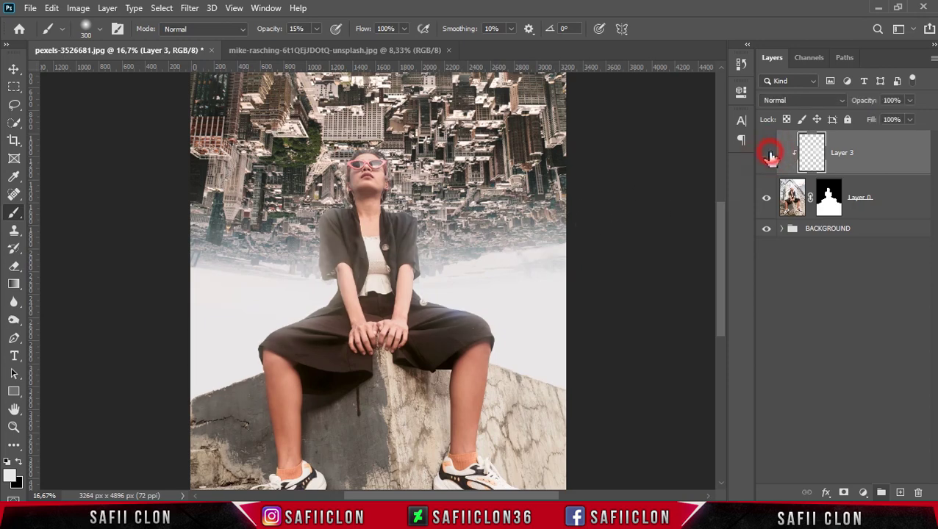
pyautogui.click(766, 153)
# Add a clipped Levels 1 adjustment with midtones at 0.96 and compare it on and off
pyautogui.click(864, 492)
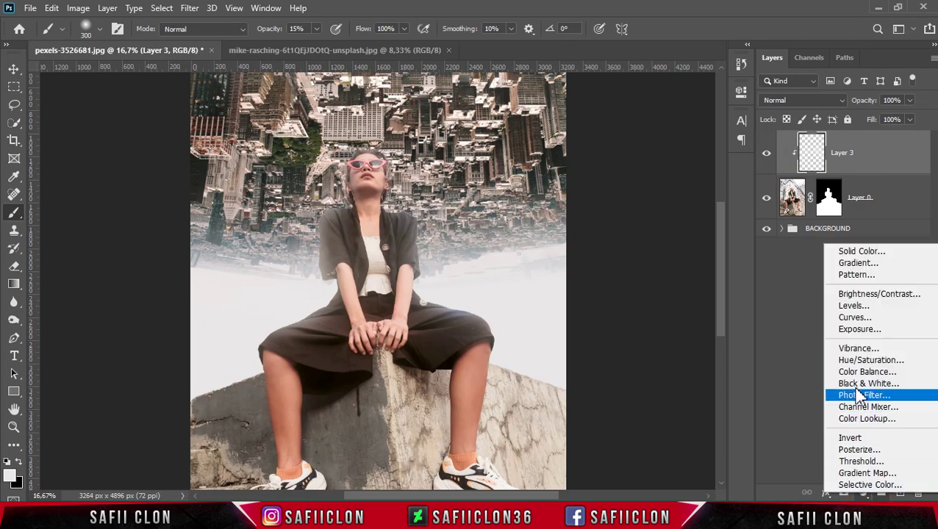
pyautogui.click(852, 305)
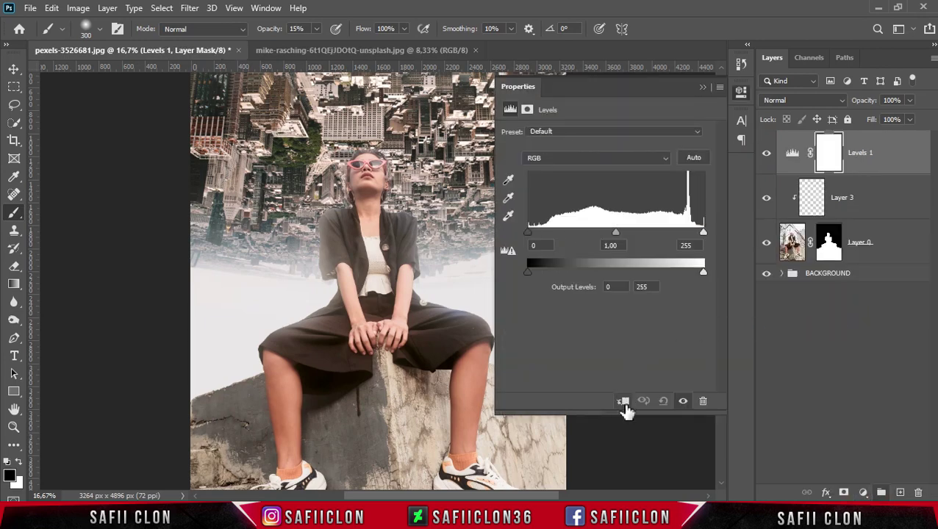
pyautogui.click(622, 402)
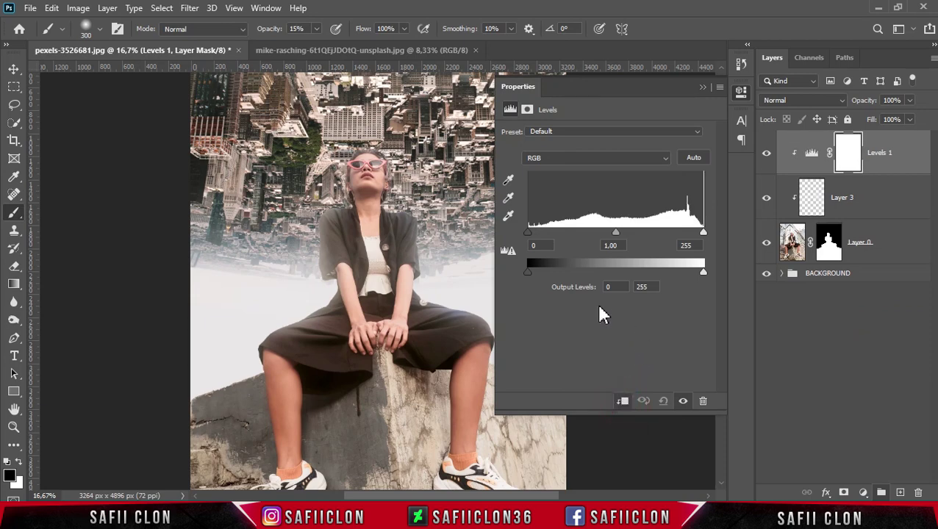
pyautogui.moveTo(616, 233); pyautogui.dragTo(614, 234)
pyautogui.click(618, 232)
pyautogui.click(702, 87)
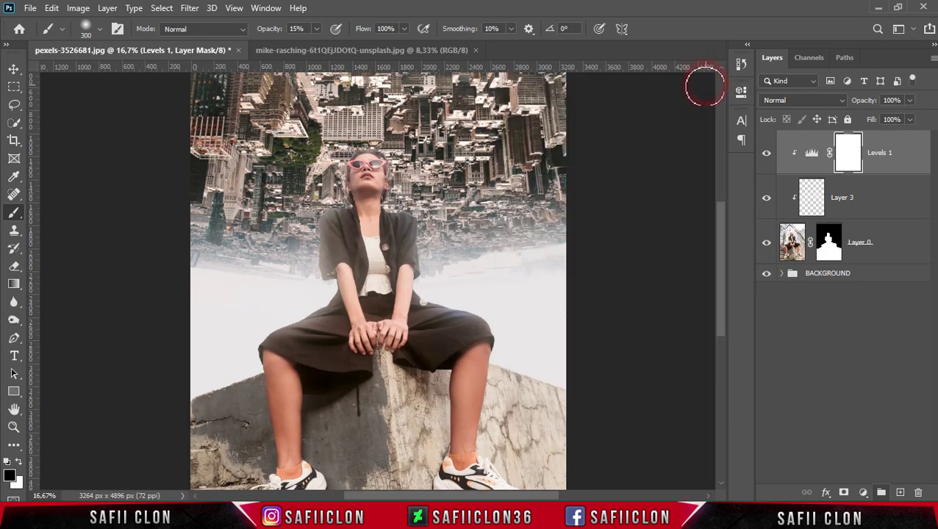
pyautogui.click(767, 160)
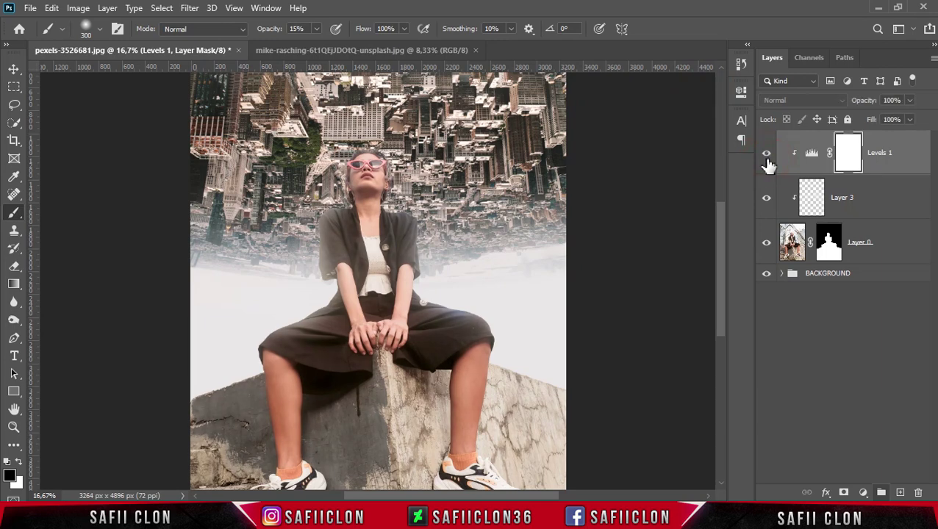
pyautogui.click(862, 493)
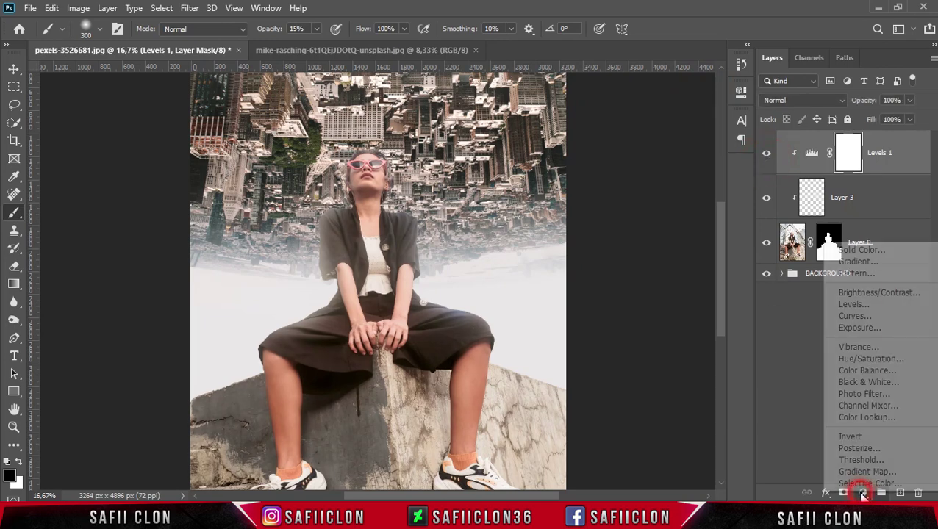
# Add a clipped Color Balance 2 layer with shadows at Cyan-Red -12 and Yellow-Blue +7
pyautogui.click(869, 372)
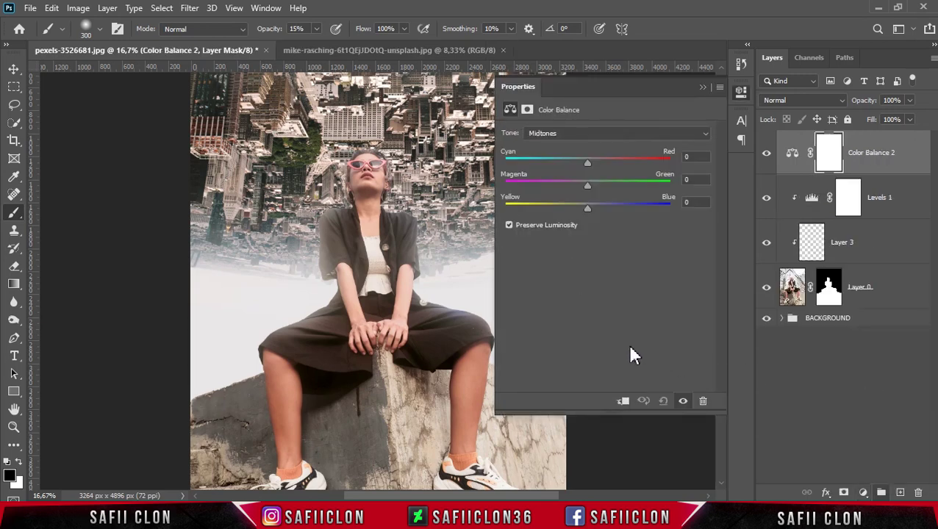
pyautogui.click(620, 402)
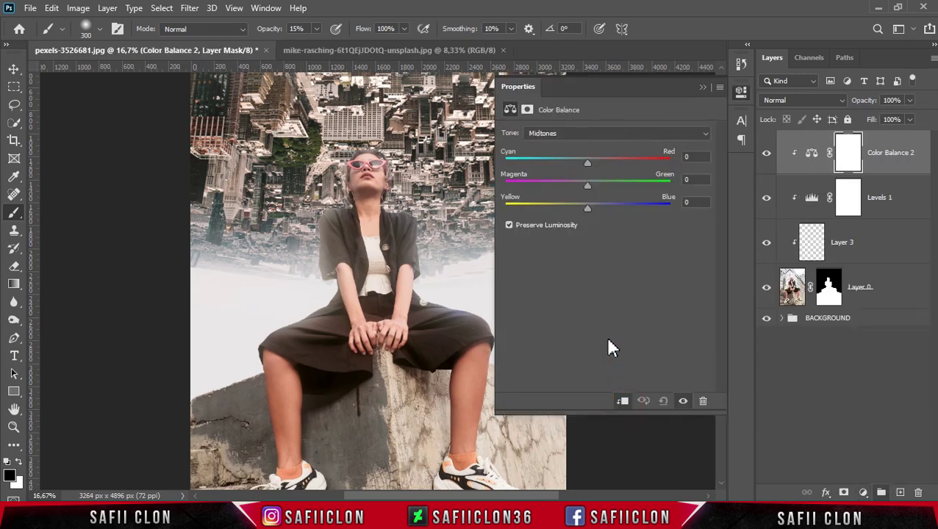
pyautogui.click(591, 134)
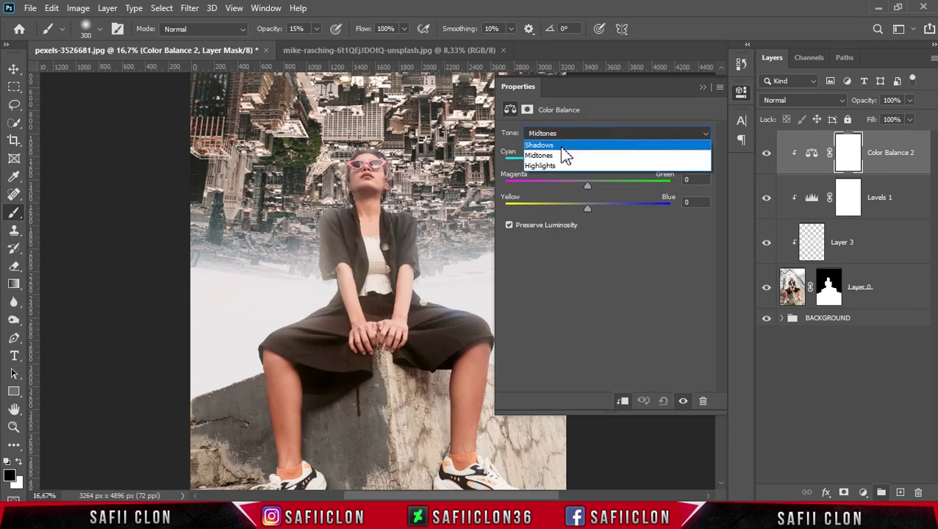
pyautogui.click(559, 147)
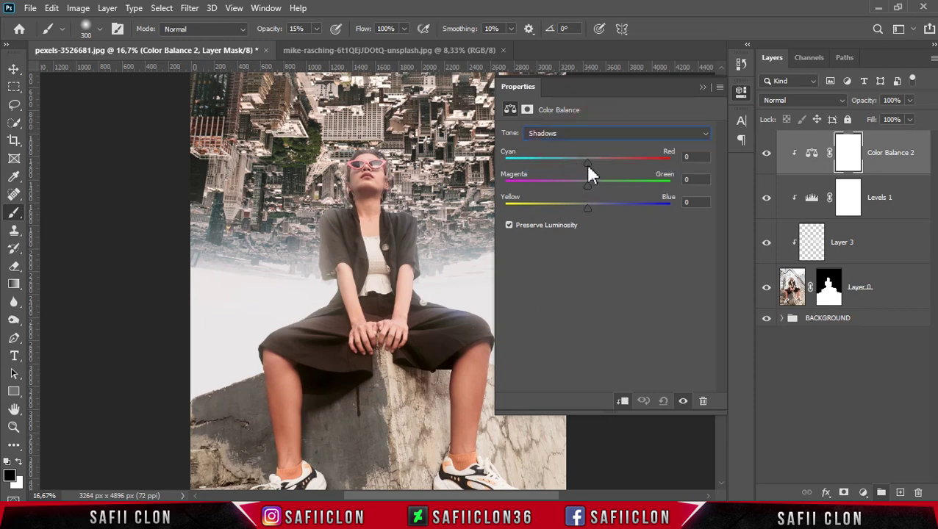
pyautogui.moveTo(586, 163); pyautogui.dragTo(578, 164)
pyautogui.moveTo(593, 209); pyautogui.dragTo(593, 208)
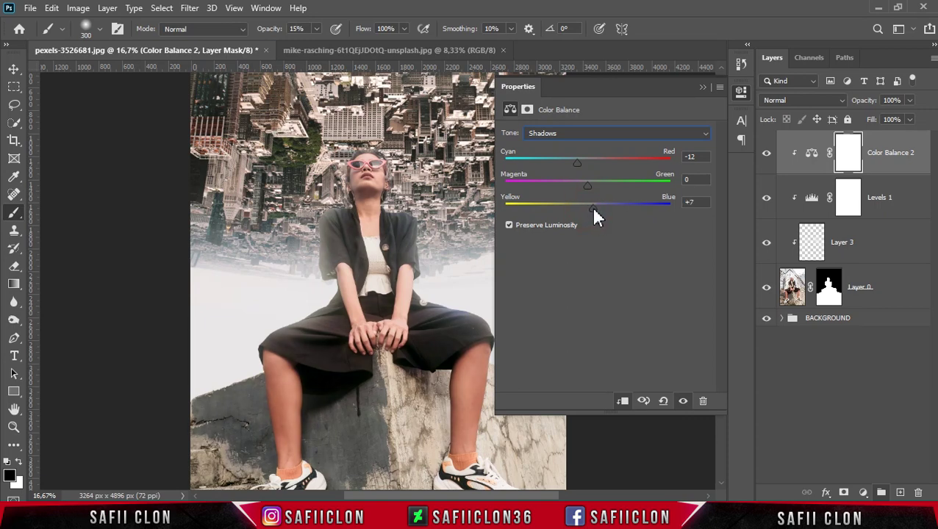
# Set the Color Balance highlights (Green +5, Yellow -6), then compare the layer on and off
pyautogui.click(601, 135)
pyautogui.click(556, 167)
pyautogui.click(702, 88)
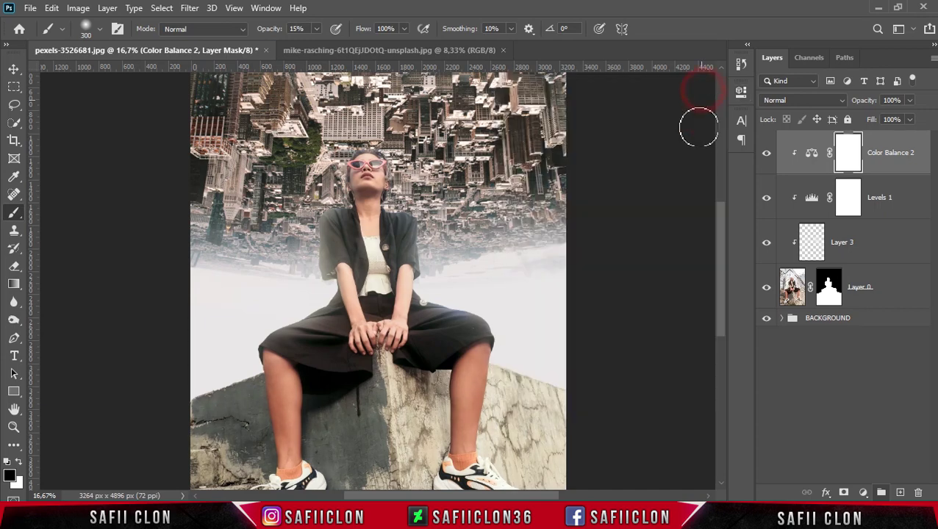
pyautogui.click(766, 154)
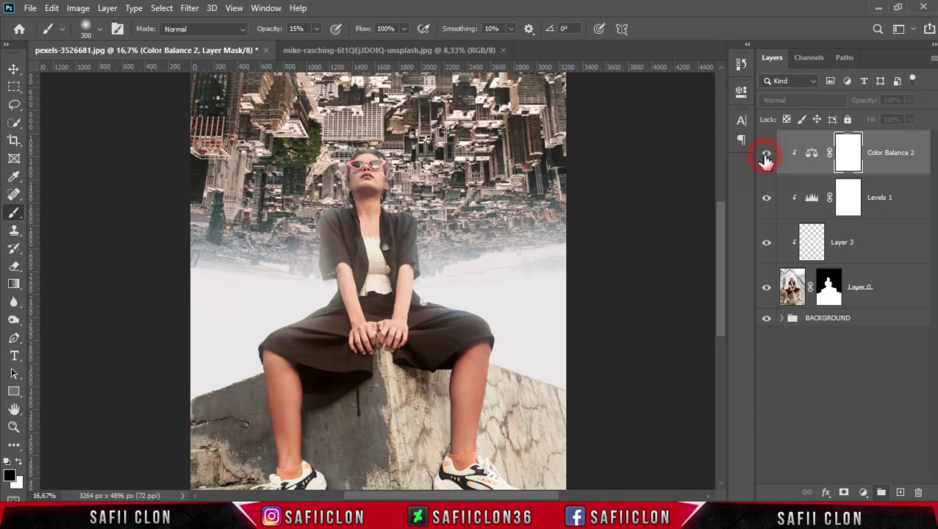
pyautogui.click(765, 154)
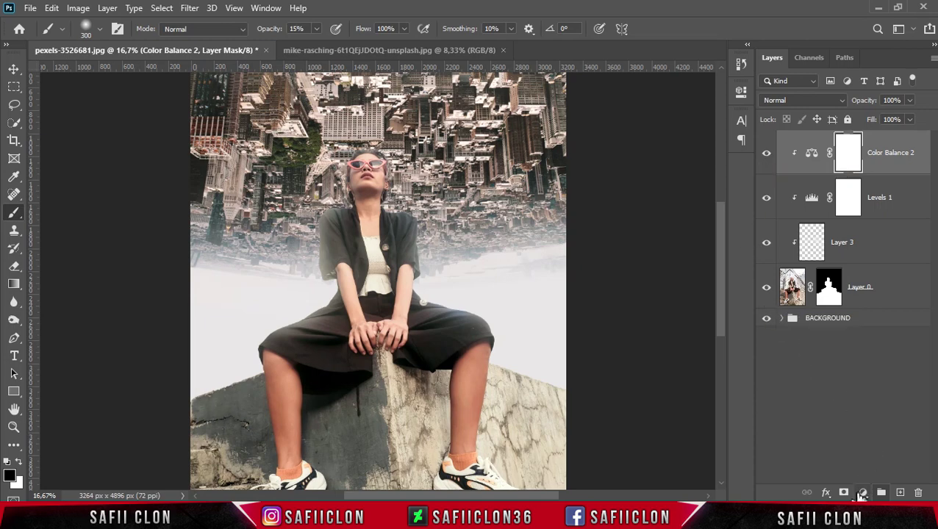
pyautogui.click(862, 493)
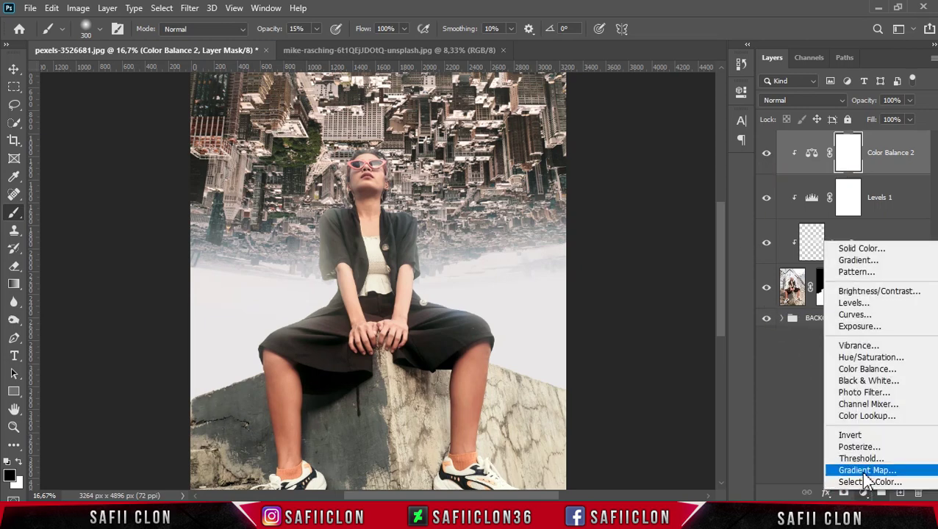
# Add a clipped Curves 1 layer with the top point at 237/255 and a 132/136 midtone point
pyautogui.click(854, 317)
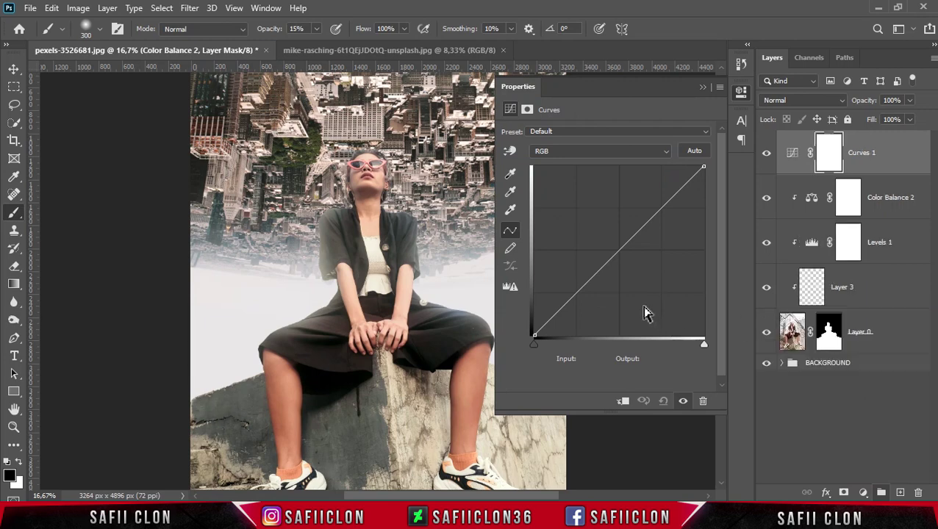
pyautogui.click(621, 405)
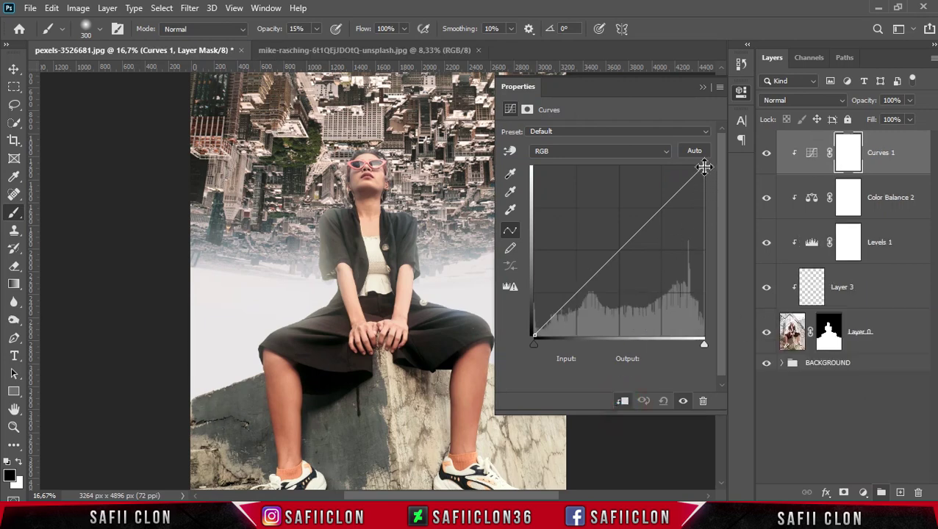
pyautogui.click(703, 168)
pyautogui.click(588, 358)
pyautogui.write('23')
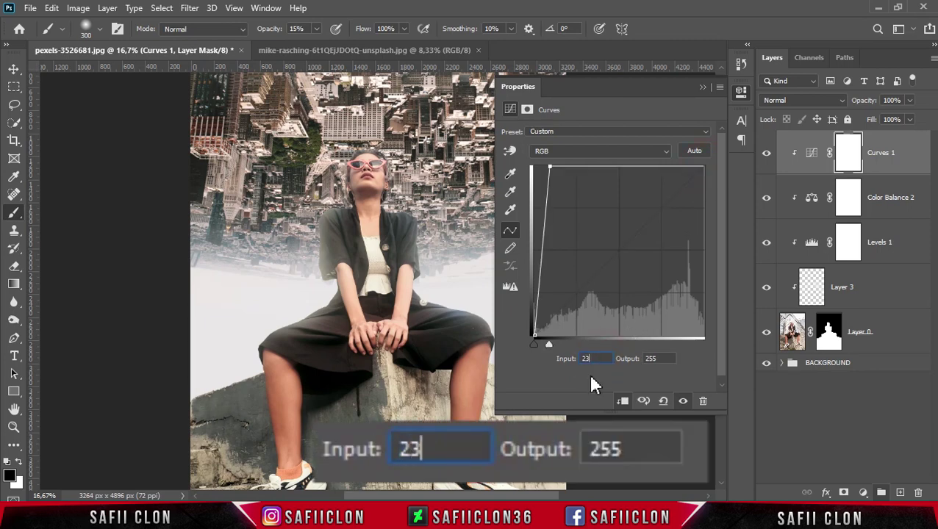
pyautogui.write('7')
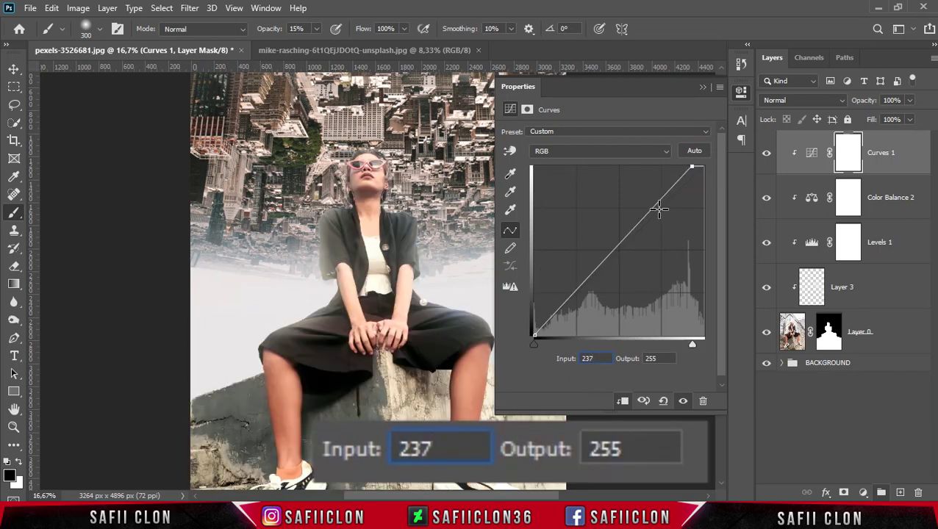
pyautogui.click(656, 206)
pyautogui.click(590, 358)
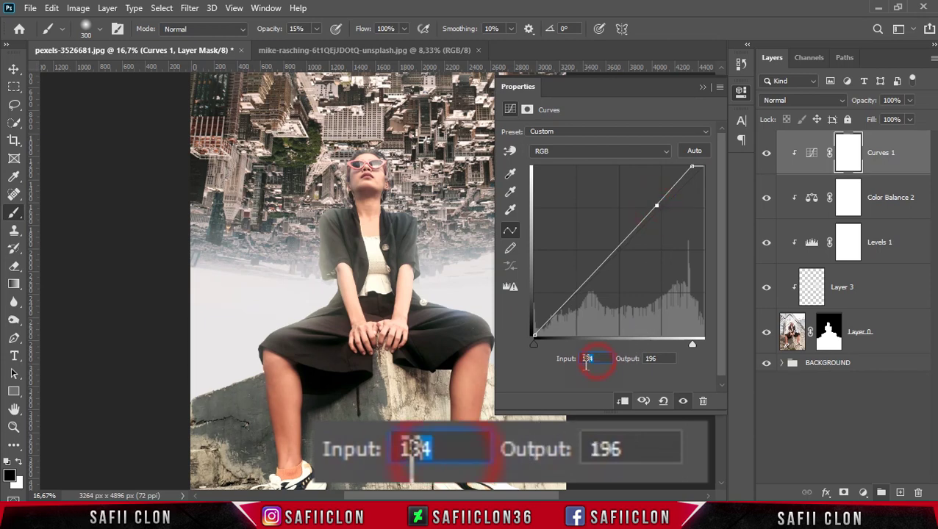
pyautogui.write('132')
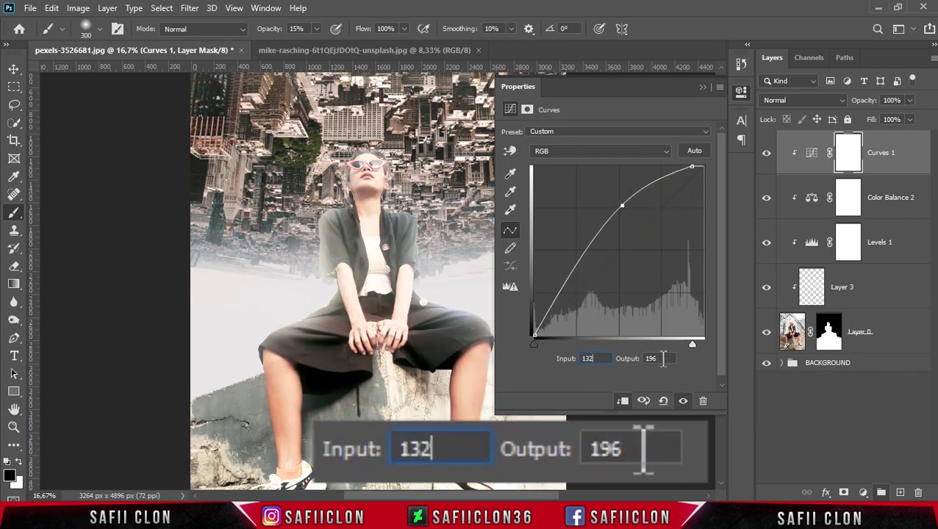
pyautogui.click(660, 359)
pyautogui.write('136')
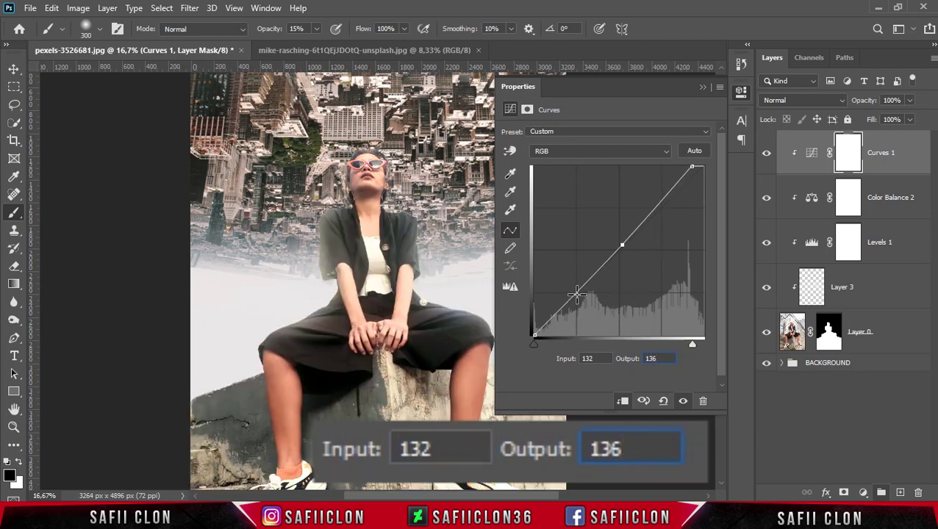
# Add a 61/62 shadow point and lift the curve's black point output to 14
pyautogui.click(577, 294)
pyautogui.click(587, 358)
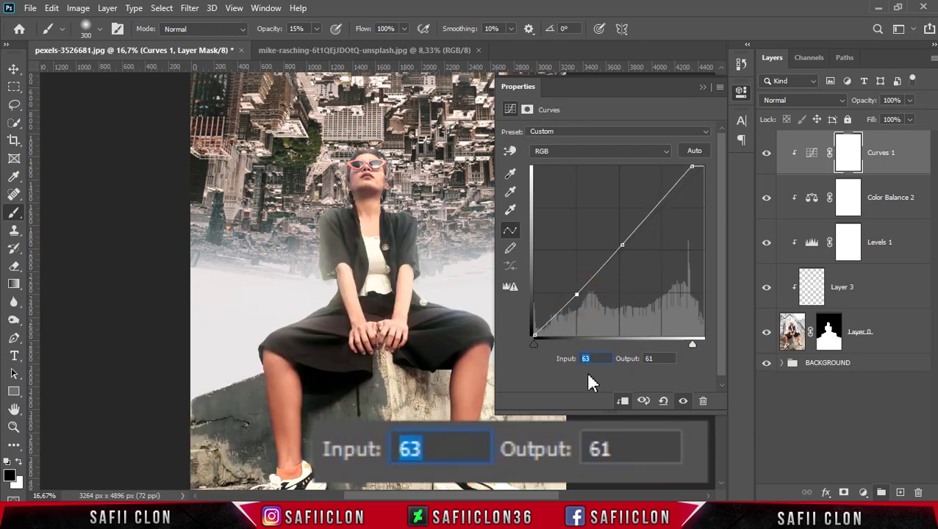
pyautogui.write('61')
pyautogui.click(657, 358)
pyautogui.write('62')
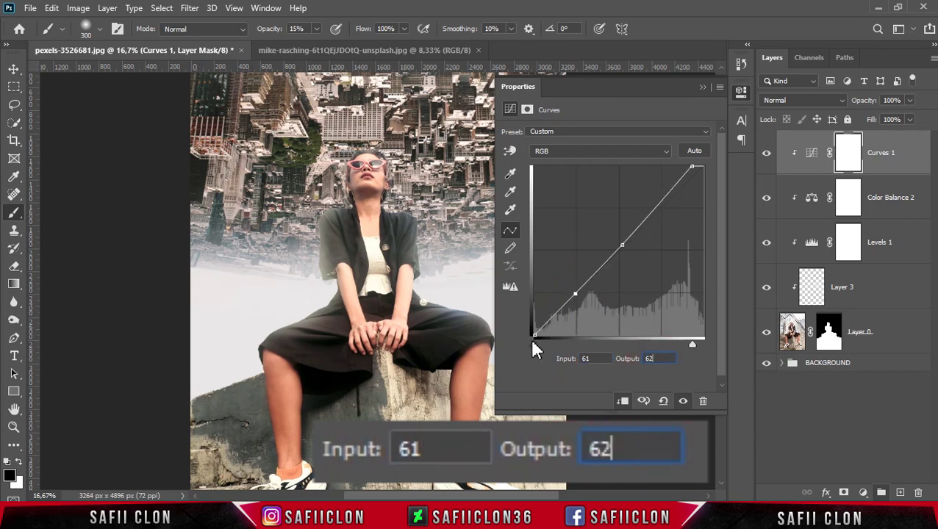
pyautogui.click(534, 336)
pyautogui.click(588, 358)
pyautogui.click(656, 358)
pyautogui.write('14')
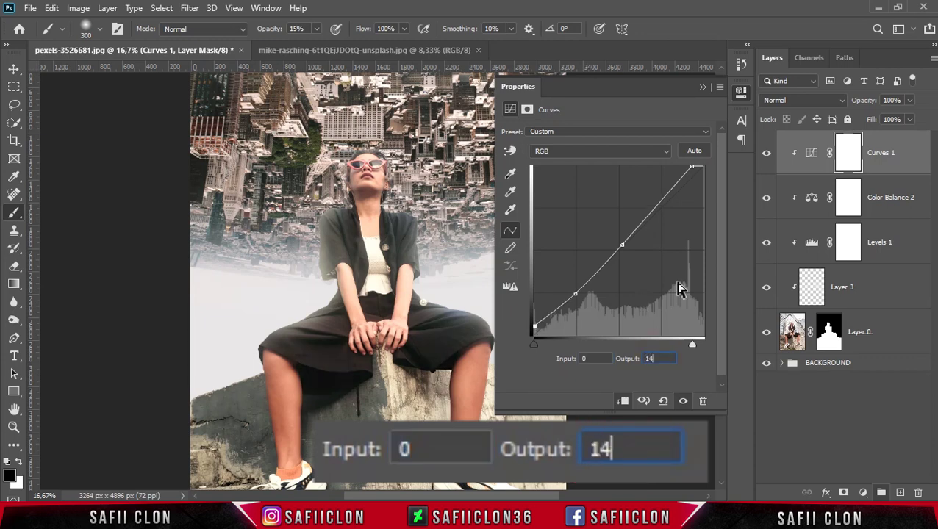
pyautogui.click(702, 87)
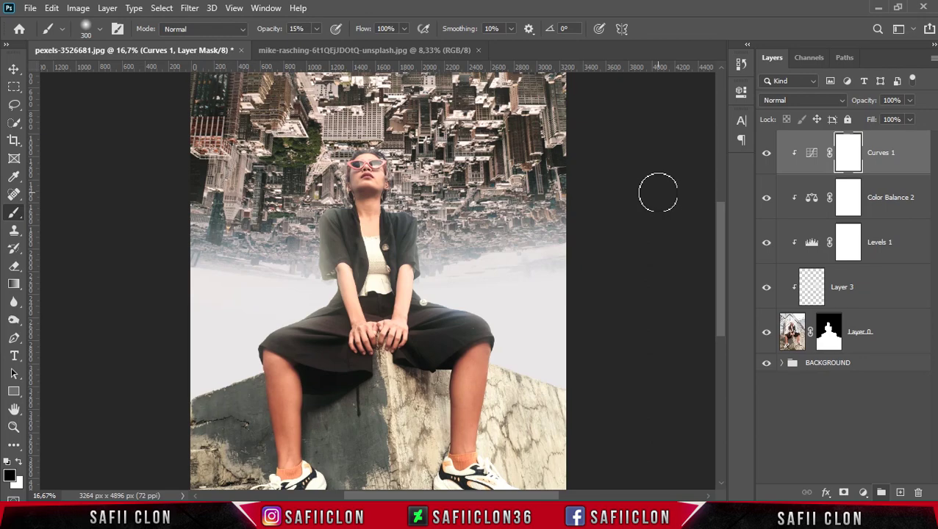
# Add a new empty Layer 4 above the model's Layer 0
pyautogui.hotkey('ctrl', '-')
pyautogui.hotkey('ctrl', '-')
pyautogui.hotkey('ctrl', '-')
pyautogui.hotkey('ctrl', '+')
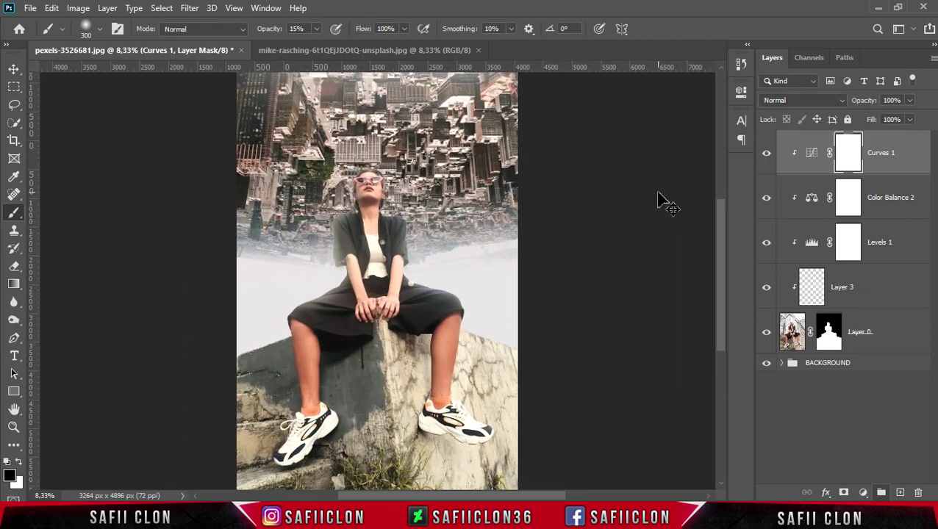
pyautogui.click(903, 338)
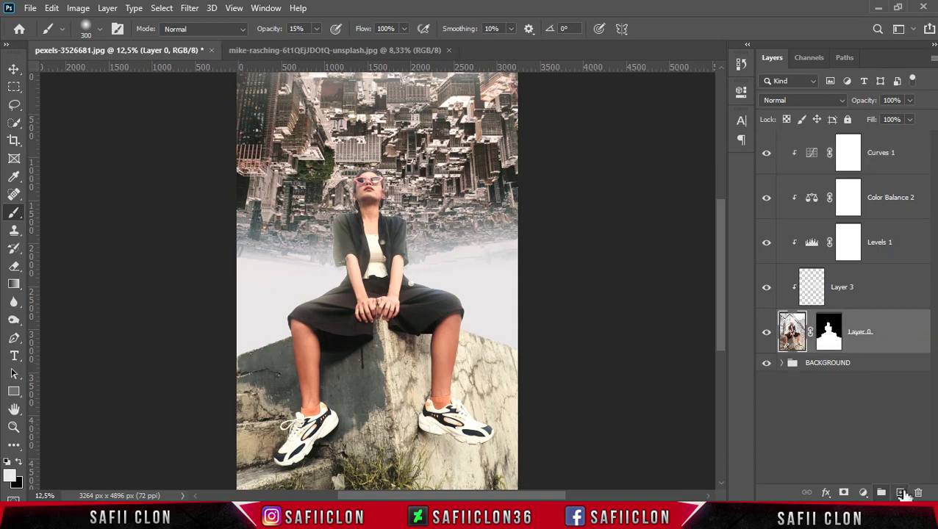
pyautogui.click(901, 492)
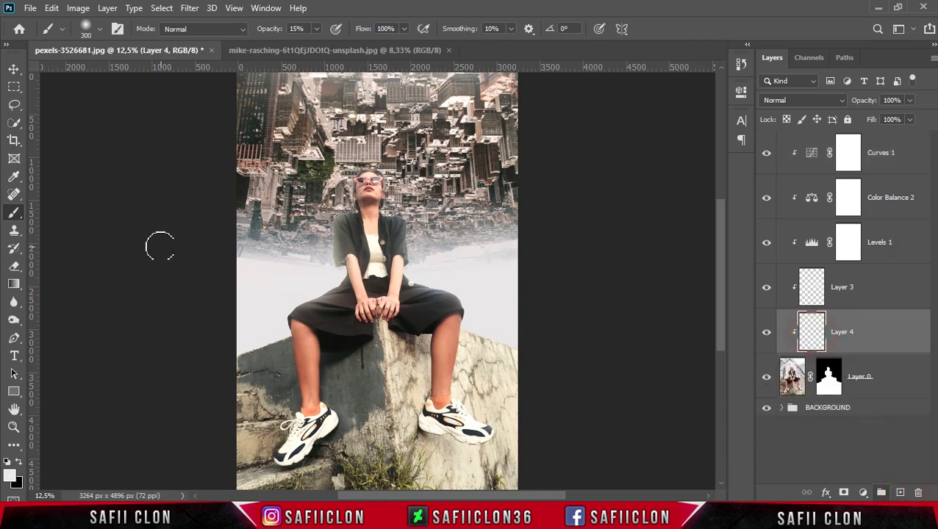
# Switch to the Brush Tool and sample dark brown #504440 from the image as the foreground colour
pyautogui.rightClick(14, 218)
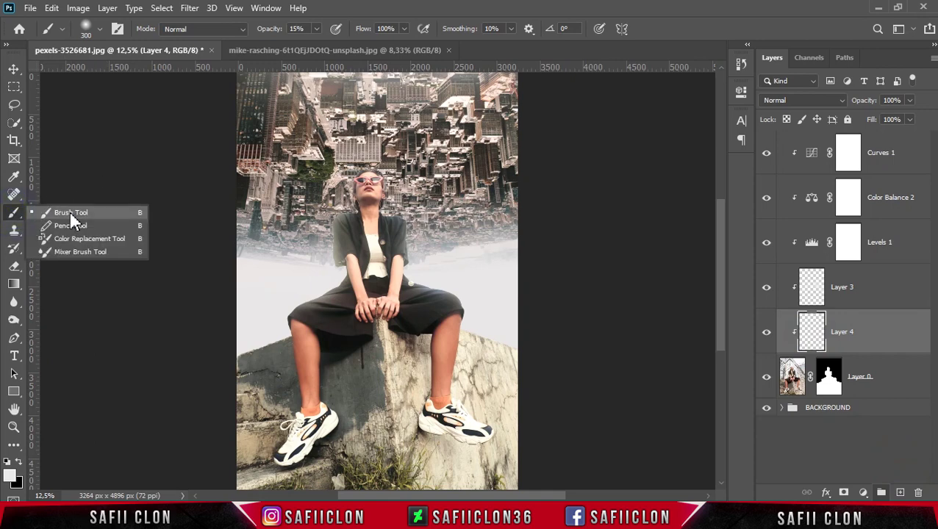
pyautogui.click(67, 214)
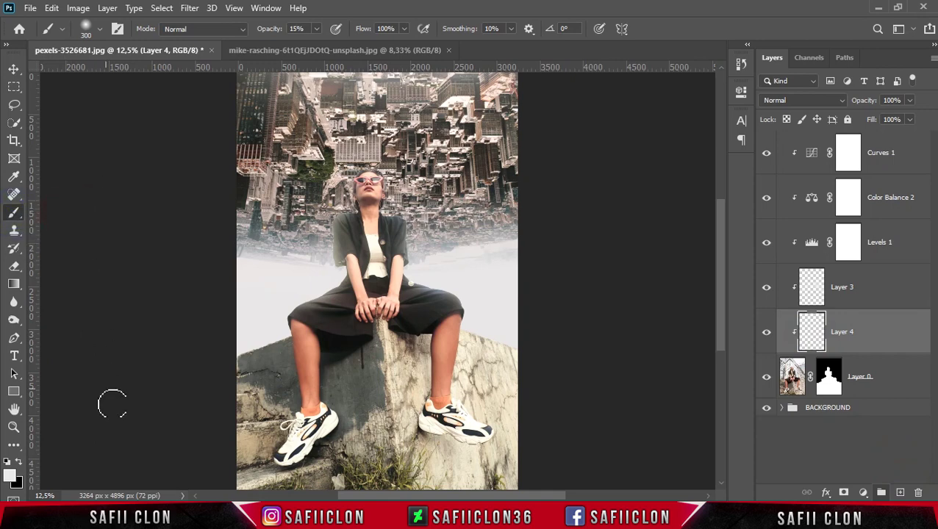
pyautogui.click(10, 477)
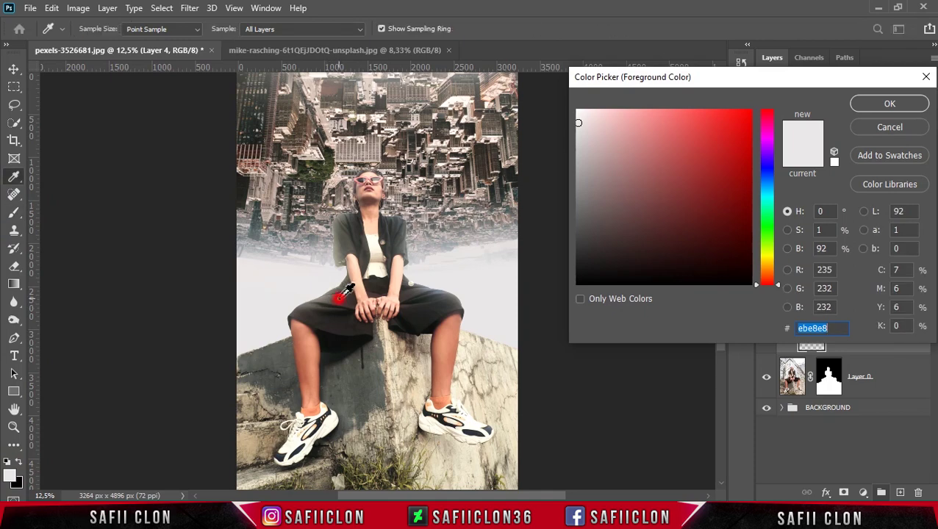
pyautogui.click(340, 296)
pyautogui.moveTo(805, 87); pyautogui.dragTo(685, 115)
pyautogui.click(755, 132)
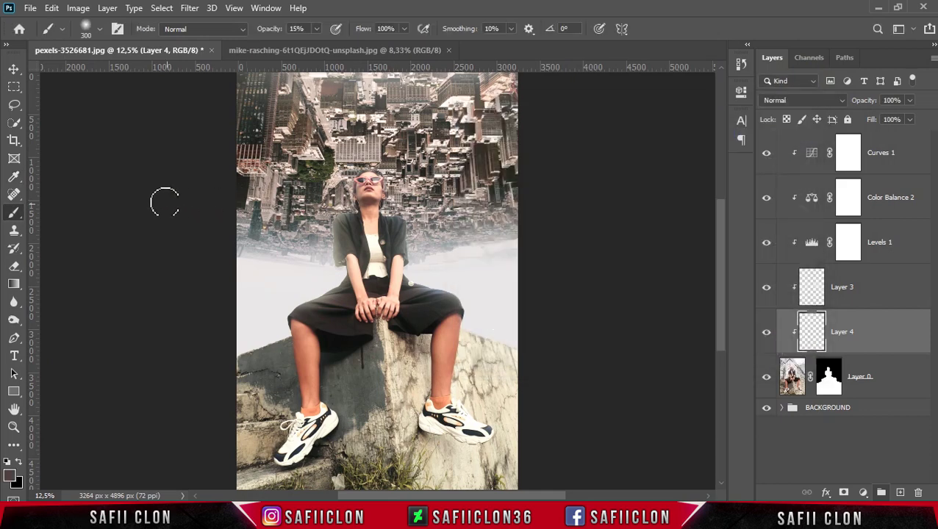
# Keep the soft brush at 14% opacity and zoom in on the model
pyautogui.click(101, 29)
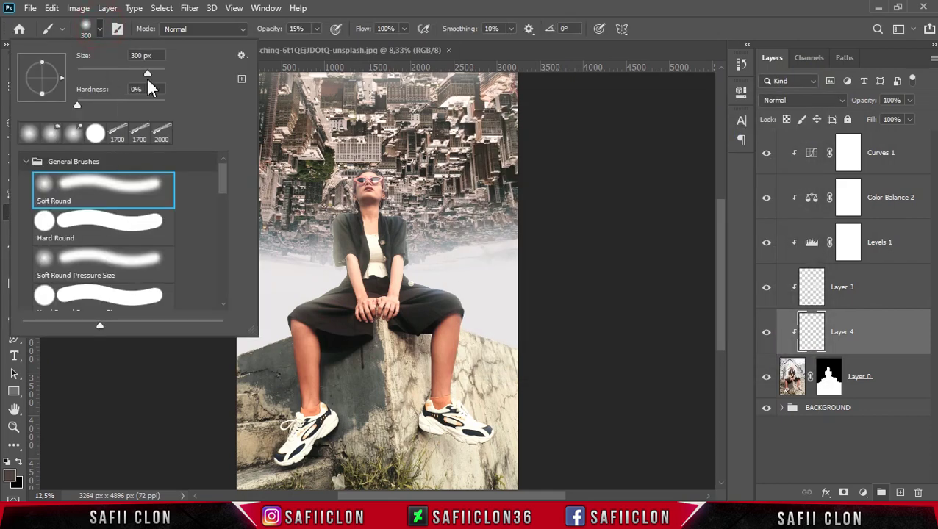
pyautogui.click(101, 28)
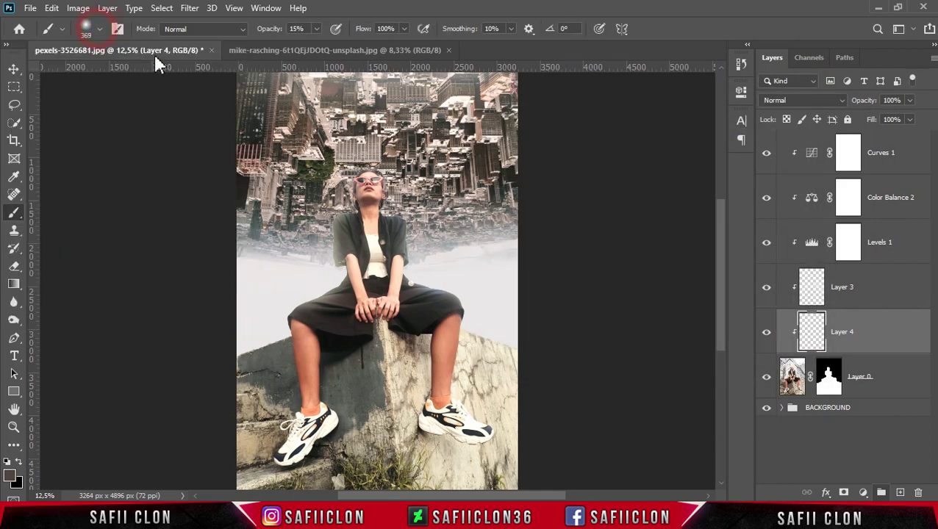
pyautogui.click(317, 29)
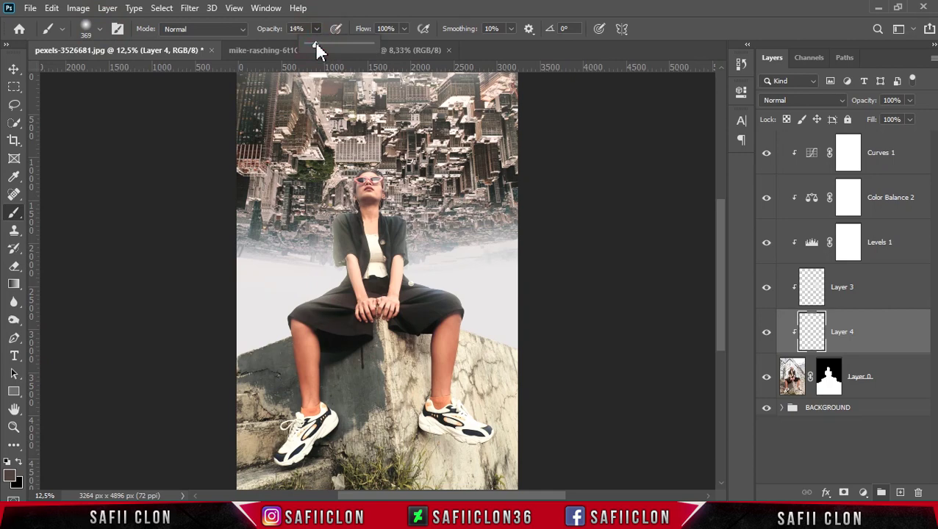
pyautogui.click(317, 46)
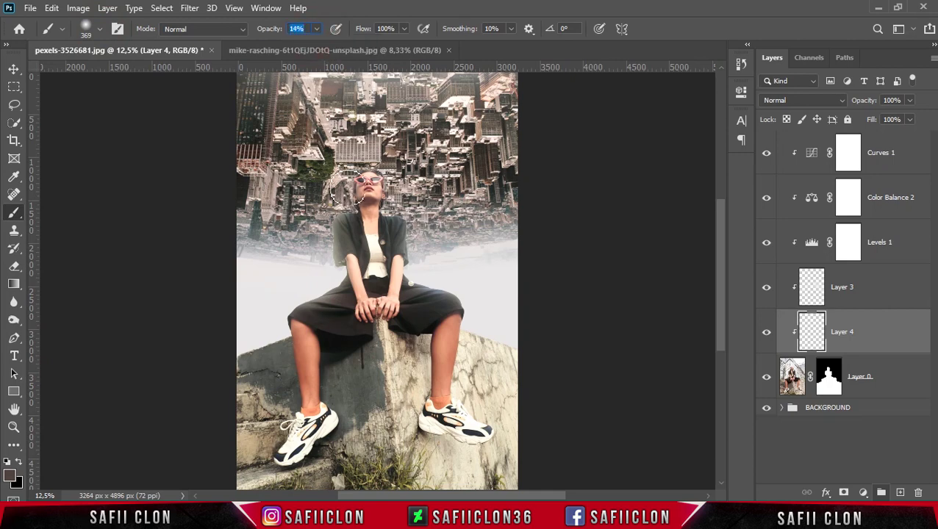
pyautogui.hotkey('ctrl', '+')
pyautogui.hotkey('ctrl', '+')
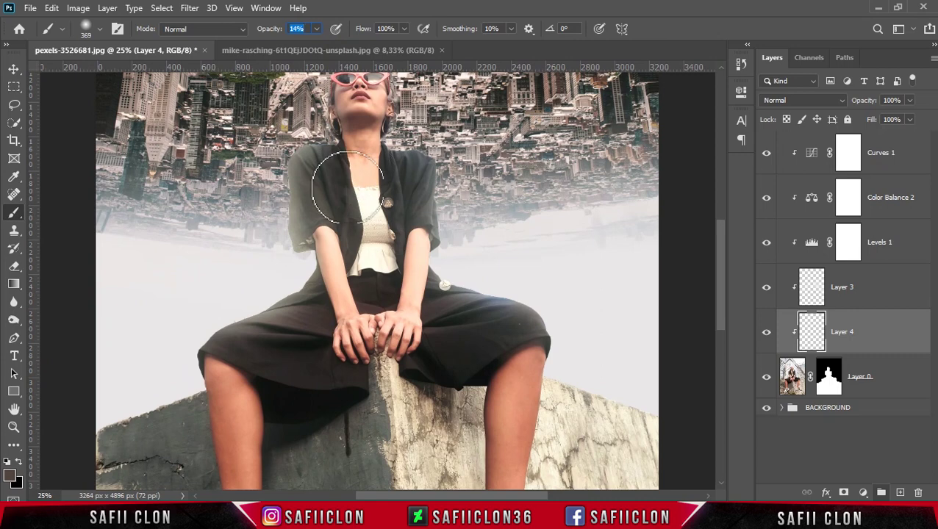
# Paint faint dark-brown shading over the thigh, jacket and shoulders with a 400 px brush
pyautogui.press(']')
pyautogui.moveTo(241, 320)
pyautogui.mouseDown()
pyautogui.moveTo(266, 298)
pyautogui.moveTo(255, 304)
pyautogui.mouseUp()
pyautogui.keyDown('alt'); pyautogui.click(340, 167); pyautogui.keyUp('alt')
pyautogui.moveTo(294, 220); pyautogui.dragTo(307, 135)
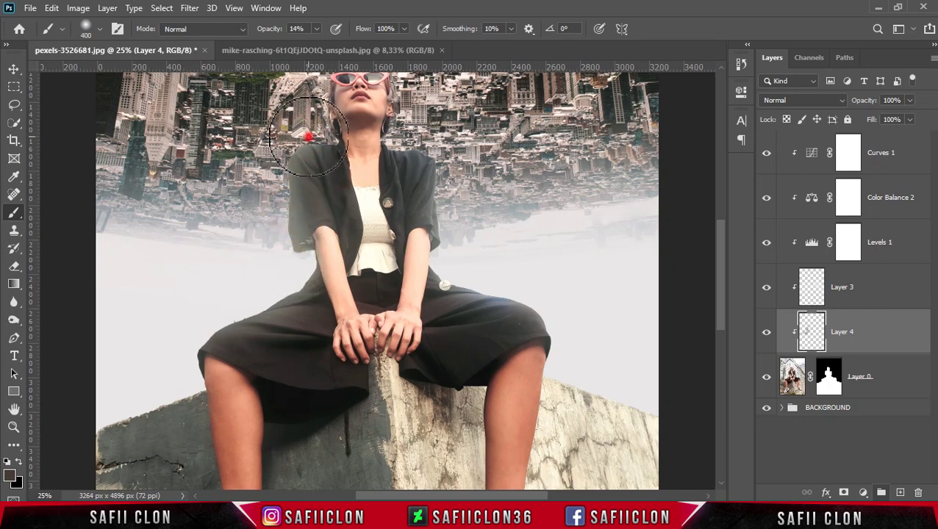
pyautogui.moveTo(307, 136); pyautogui.dragTo(292, 182)
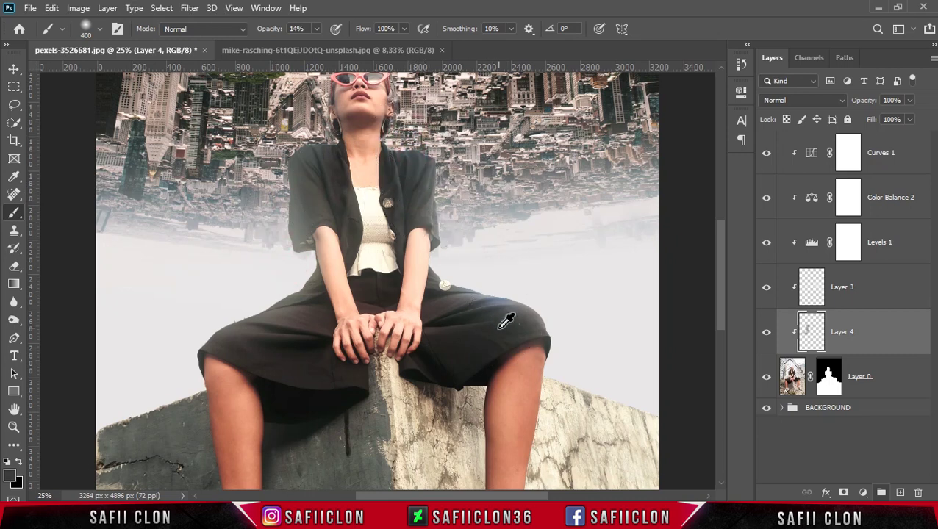
pyautogui.keyDown('alt'); pyautogui.click(503, 282); pyautogui.keyUp('alt')
# Add a few more faint dabs on the figure, then toggle Layer 4 to compare
pyautogui.scroll(-5, 589, 320)
pyautogui.scroll(5, 471, 262)
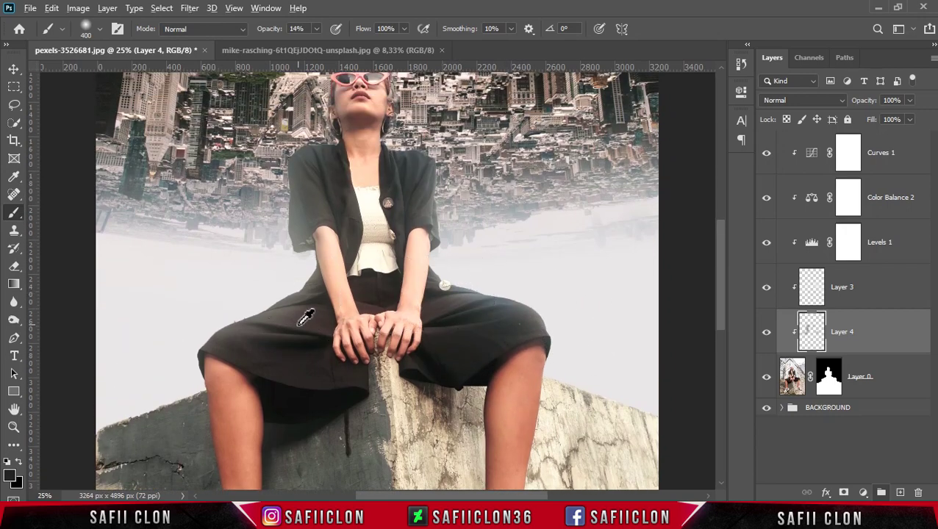
pyautogui.click(268, 308)
pyautogui.click(247, 270)
pyautogui.click(272, 221)
pyautogui.hotkey('ctrl', '-')
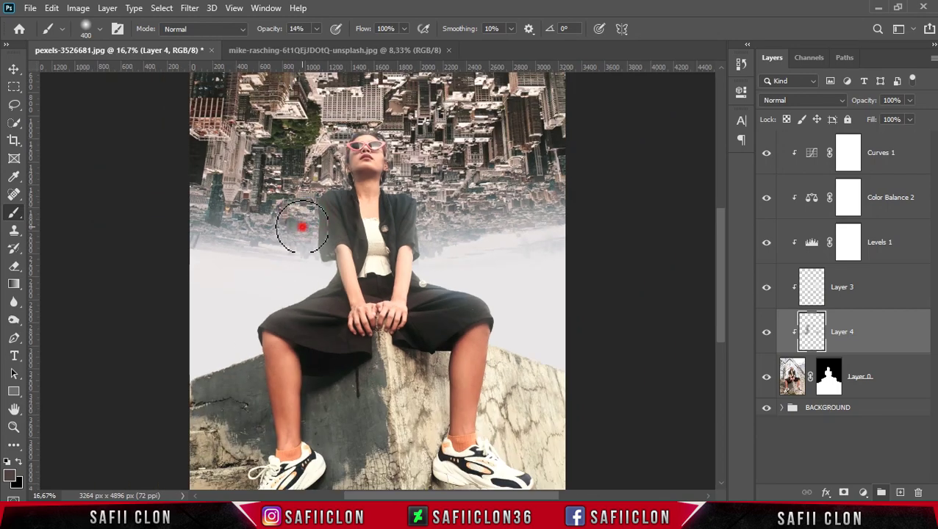
pyautogui.click(767, 333)
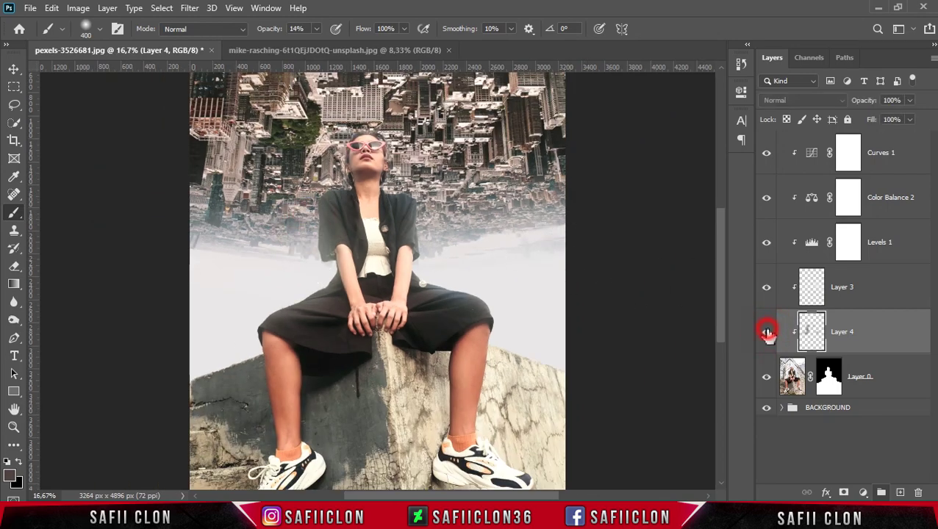
pyautogui.click(767, 331)
pyautogui.click(903, 153)
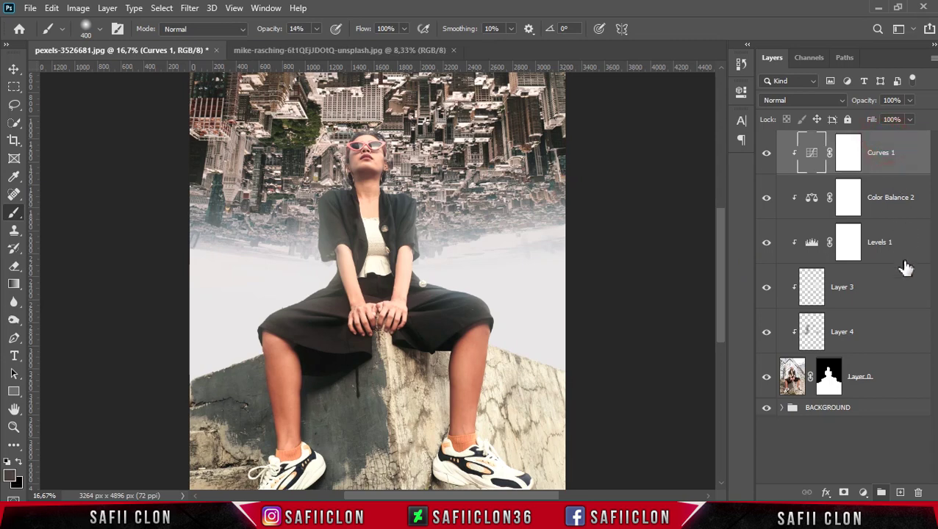
# Group Curves 1 through Layer 0 into a folder named MODEL
pyautogui.keyDown('shift'); pyautogui.click(896, 380); pyautogui.keyUp('shift')
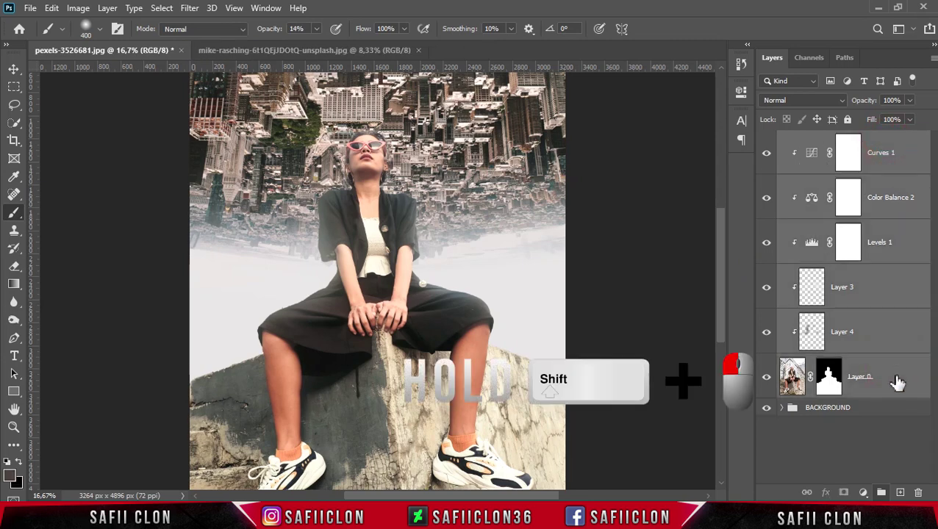
pyautogui.rightClick(889, 371)
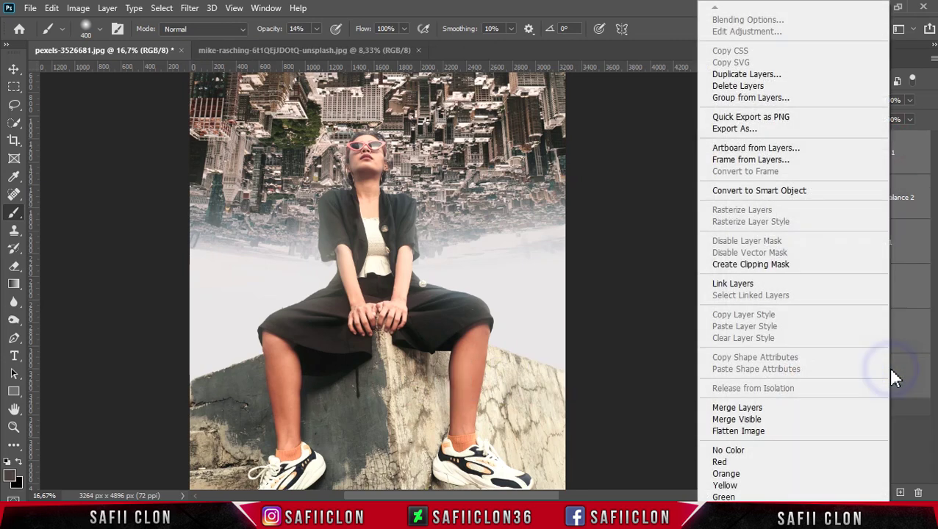
pyautogui.click(746, 100)
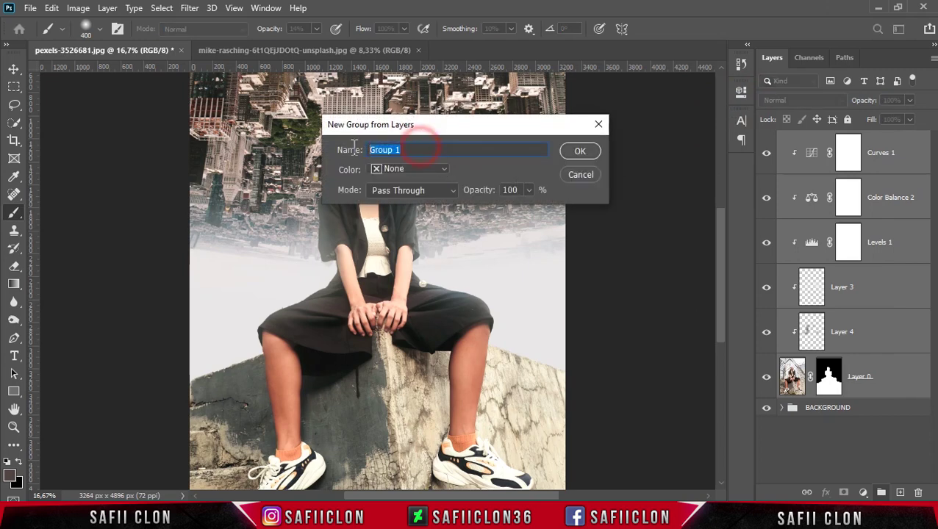
pyautogui.write('MODEL')
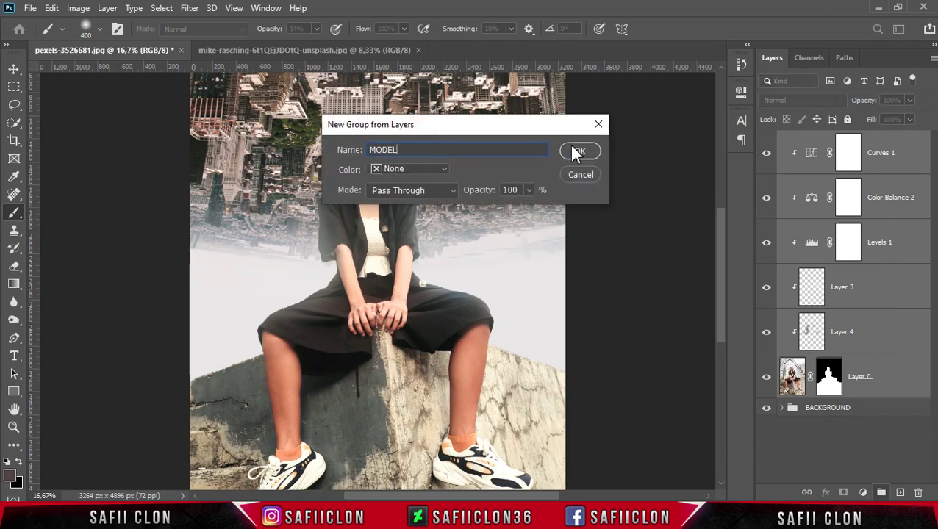
pyautogui.click(577, 151)
pyautogui.hotkey('ctrl', '-')
pyautogui.moveTo(718, 288); pyautogui.dragTo(719, 259)
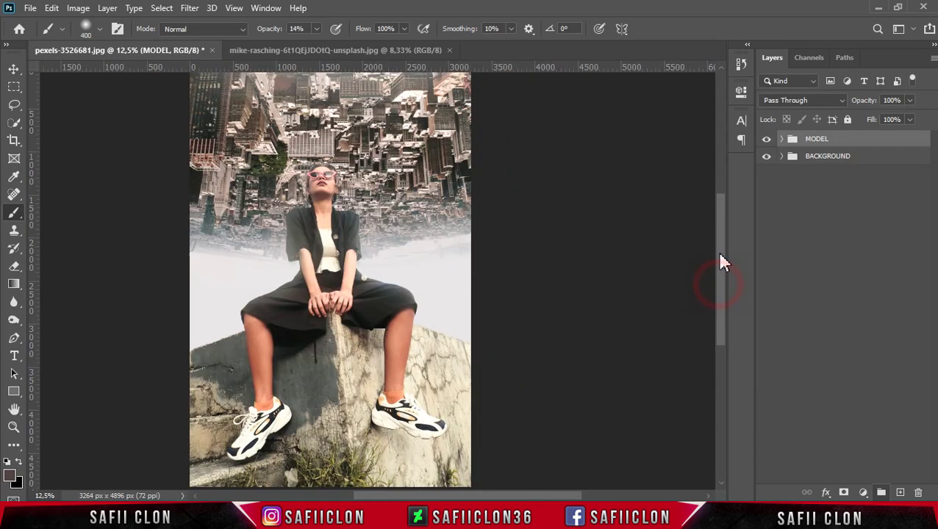
pyautogui.hotkey('ctrl', '-')
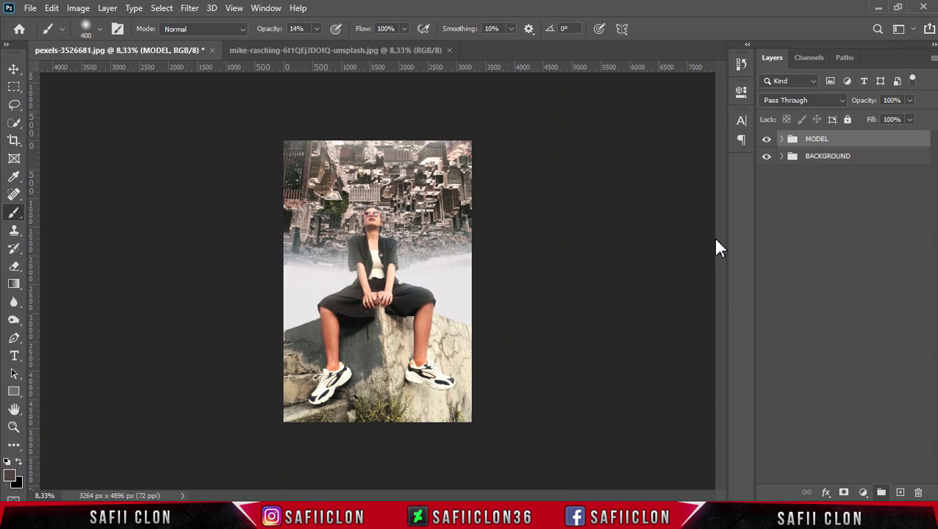
pyautogui.hotkey('ctrl', '+')
pyautogui.click(858, 139)
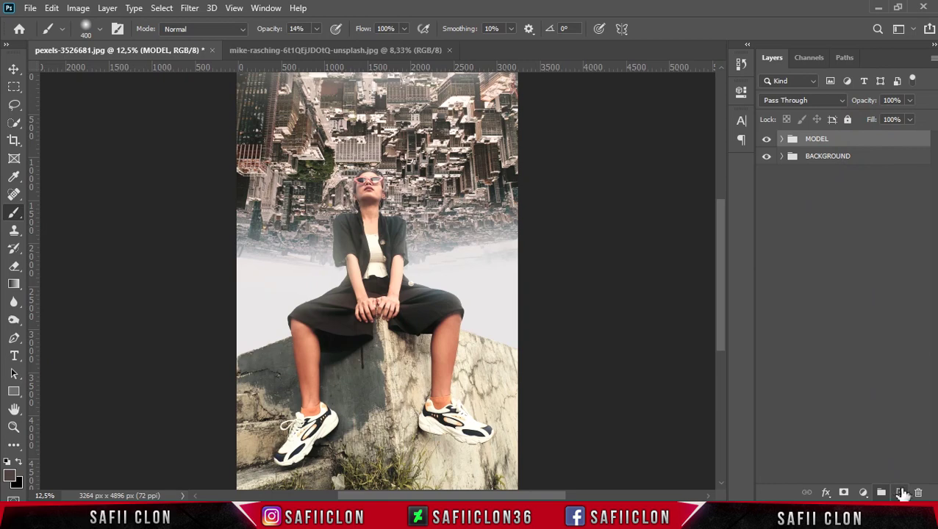
# Add an empty Layer 5 above MODEL and choose the Soft Round brush
pyautogui.click(900, 493)
pyautogui.click(848, 163)
pyautogui.rightClick(11, 213)
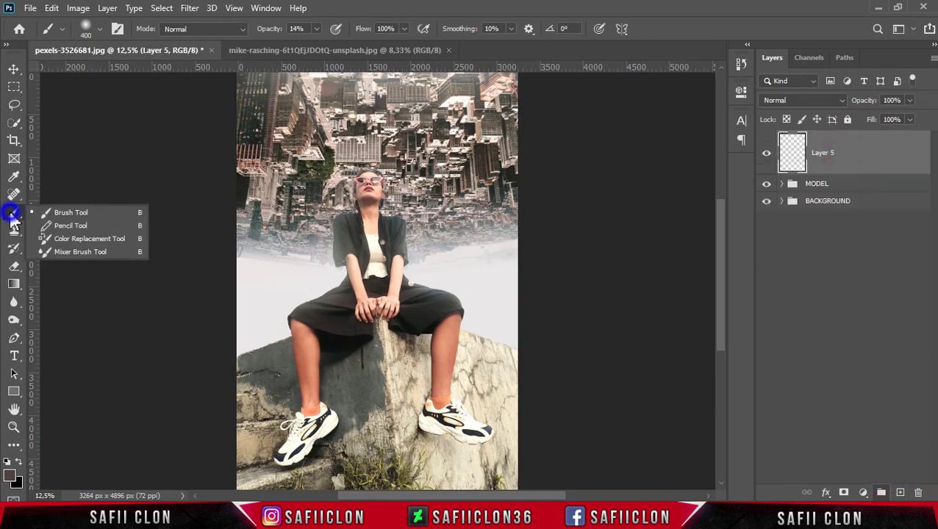
pyautogui.click(63, 212)
pyautogui.click(100, 29)
pyautogui.click(88, 183)
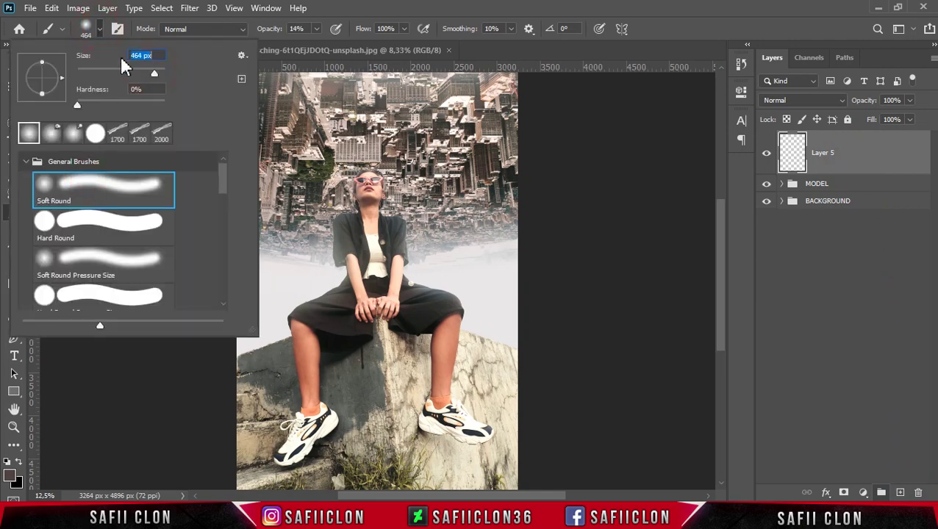
pyautogui.click(99, 31)
# Set the brush to 13% opacity with near-black #040404 as the foreground colour
pyautogui.click(316, 30)
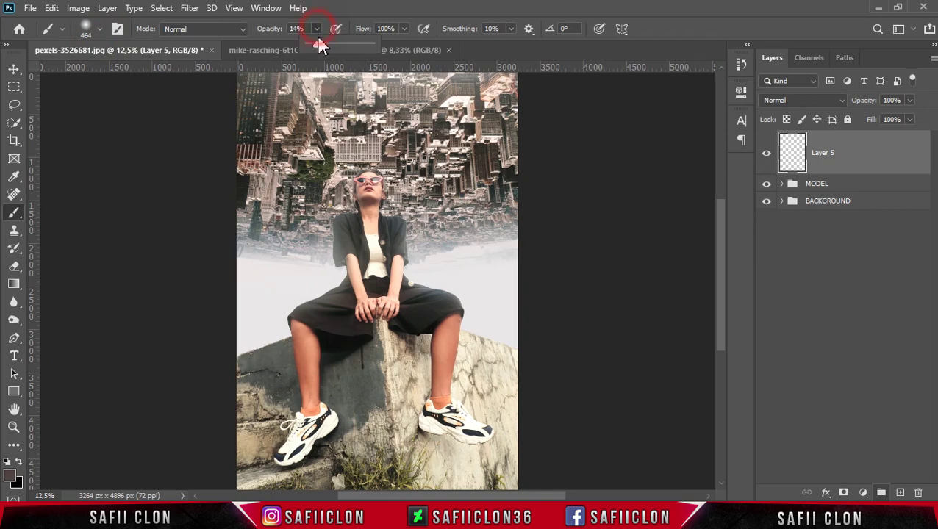
pyautogui.click(317, 29)
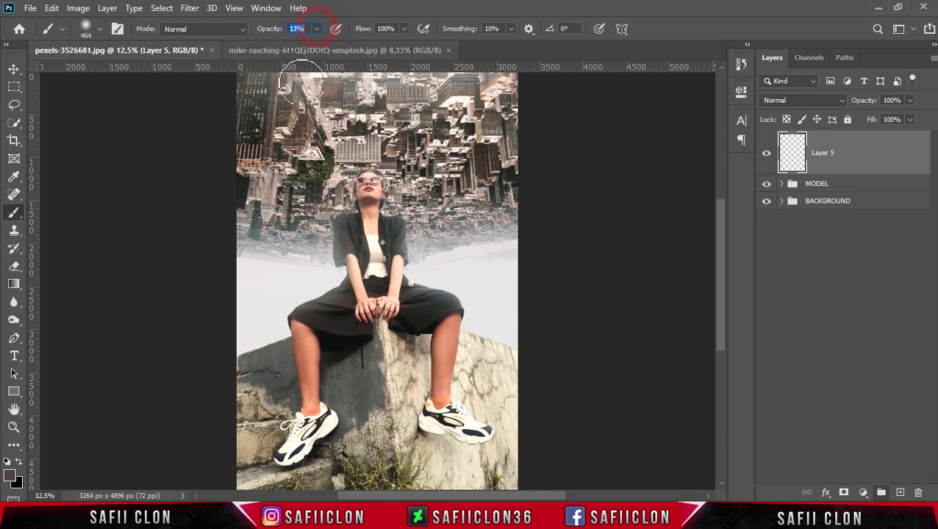
pyautogui.click(13, 476)
pyautogui.moveTo(513, 279); pyautogui.dragTo(463, 311)
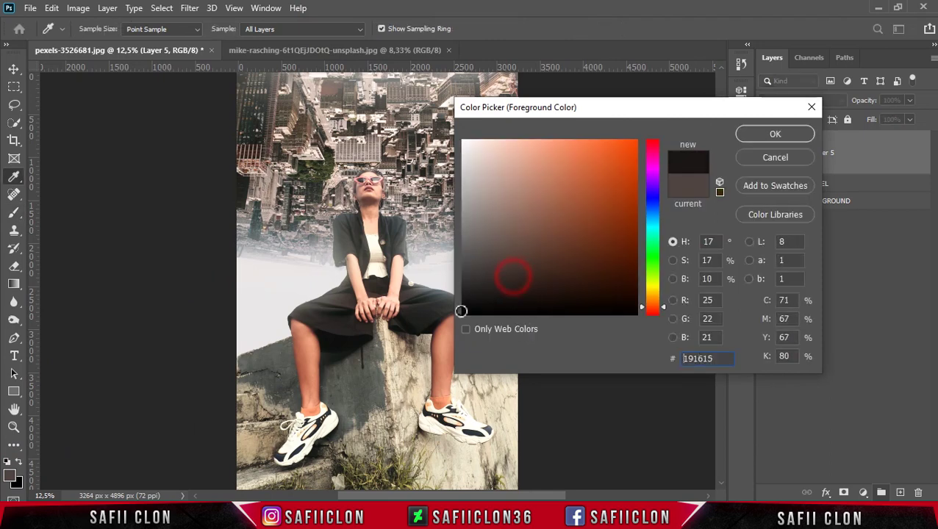
pyautogui.click(756, 136)
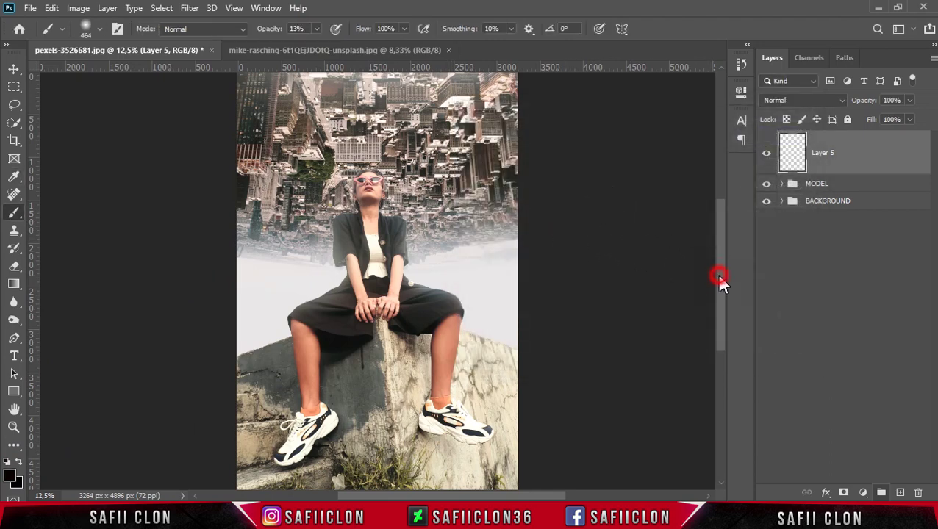
pyautogui.moveTo(720, 282); pyautogui.dragTo(721, 298)
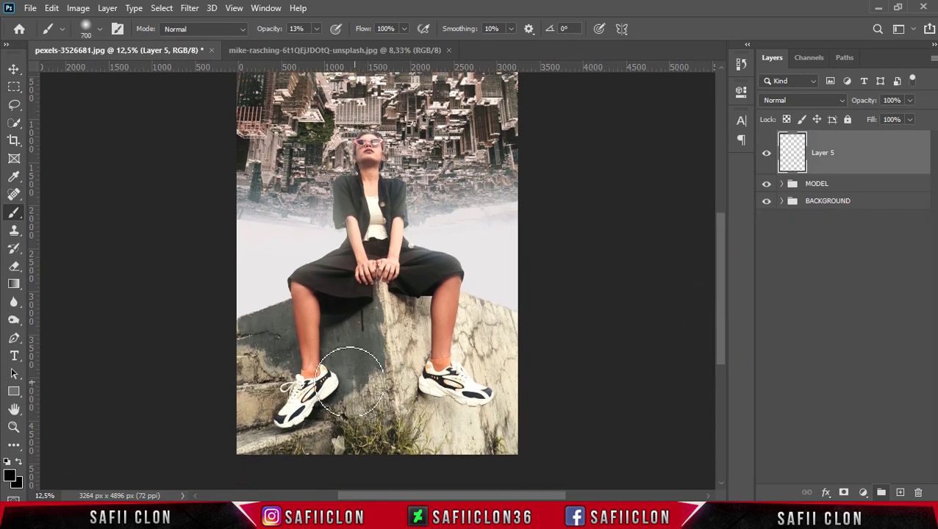
pyautogui.press(']')
pyautogui.press(']')
pyautogui.press(']')
pyautogui.press(']')
pyautogui.moveTo(354, 416); pyautogui.dragTo(356, 419)
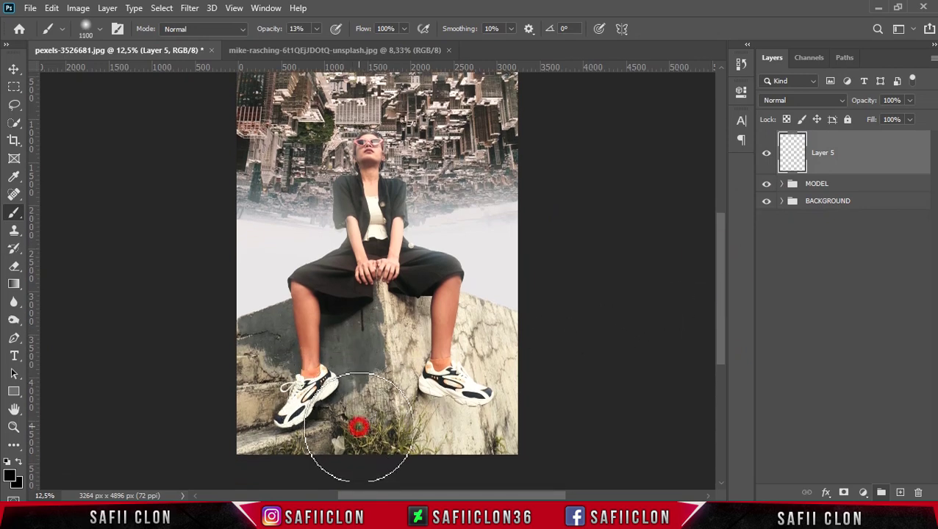
pyautogui.moveTo(215, 366); pyautogui.dragTo(358, 381)
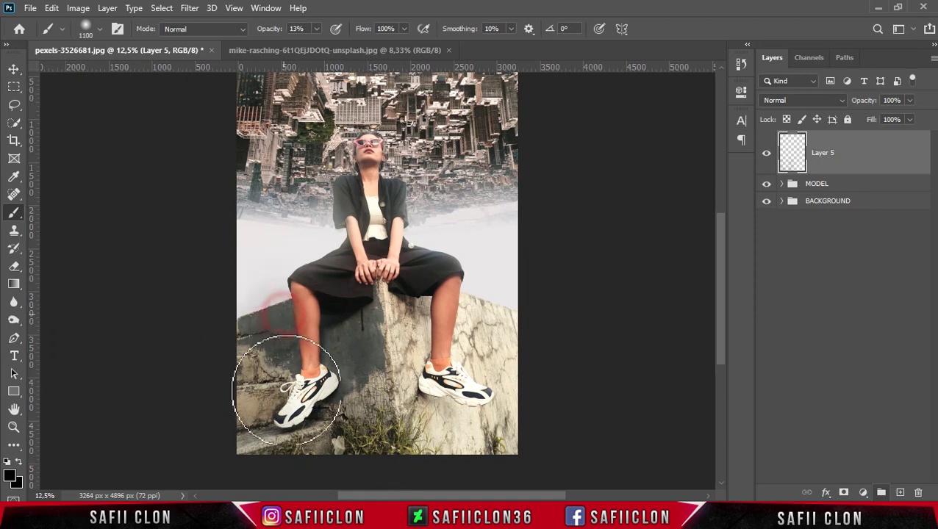
pyautogui.press('[')
pyautogui.press('[')
pyautogui.press('[')
pyautogui.press('[')
pyautogui.press('[')
pyautogui.press('[')
pyautogui.press('[')
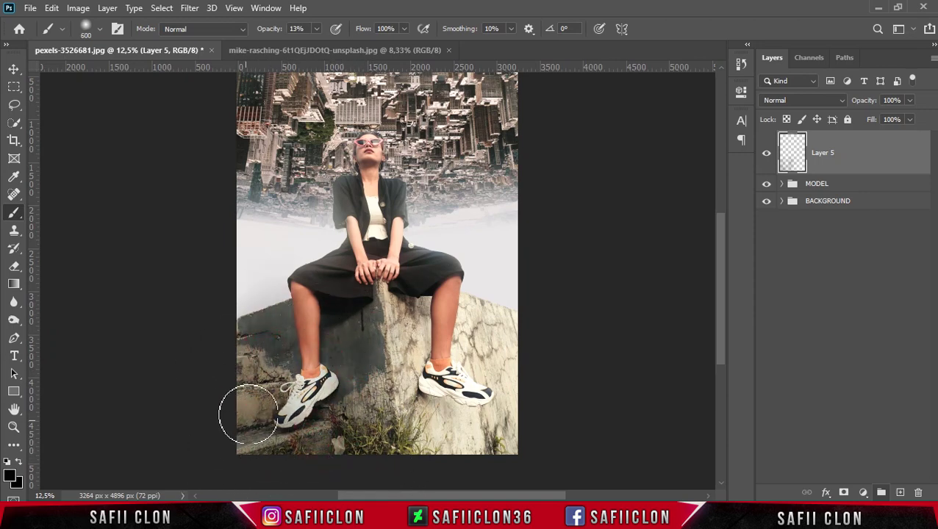
pyautogui.scroll(2, 220, 443)
pyautogui.press(']')
pyautogui.press(']')
pyautogui.press(']')
pyautogui.press(']')
pyautogui.press(']')
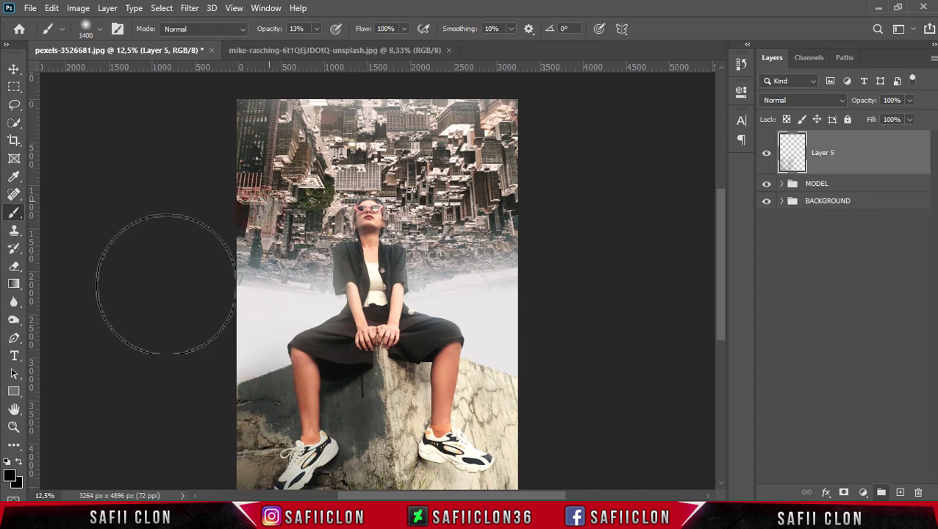
pyautogui.press('[')
pyautogui.press('[')
pyautogui.press('[')
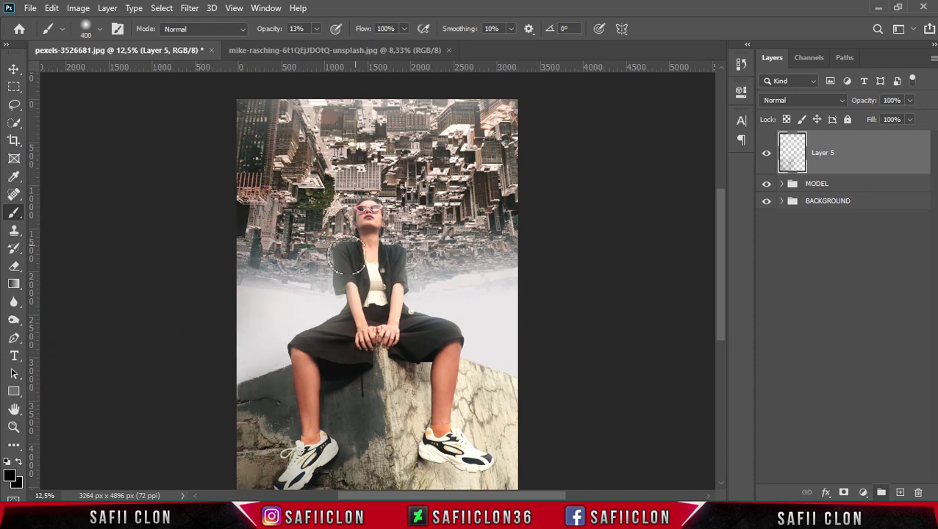
pyautogui.press(']')
pyautogui.press(']')
pyautogui.scroll(-2, 252, 456)
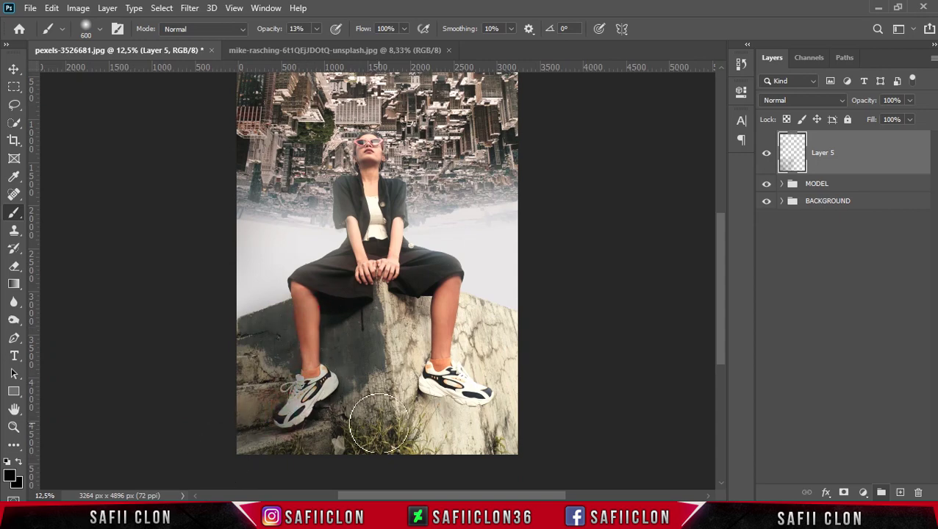
pyautogui.click(766, 155)
pyautogui.click(766, 154)
pyautogui.click(901, 494)
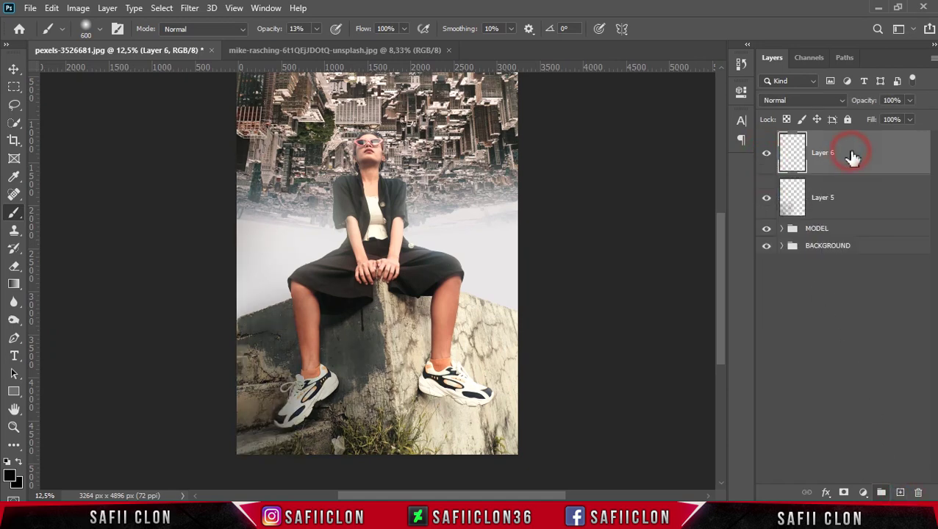
# Fill Layer 6 with 50% Gray using Edit > Fill
pyautogui.click(53, 9)
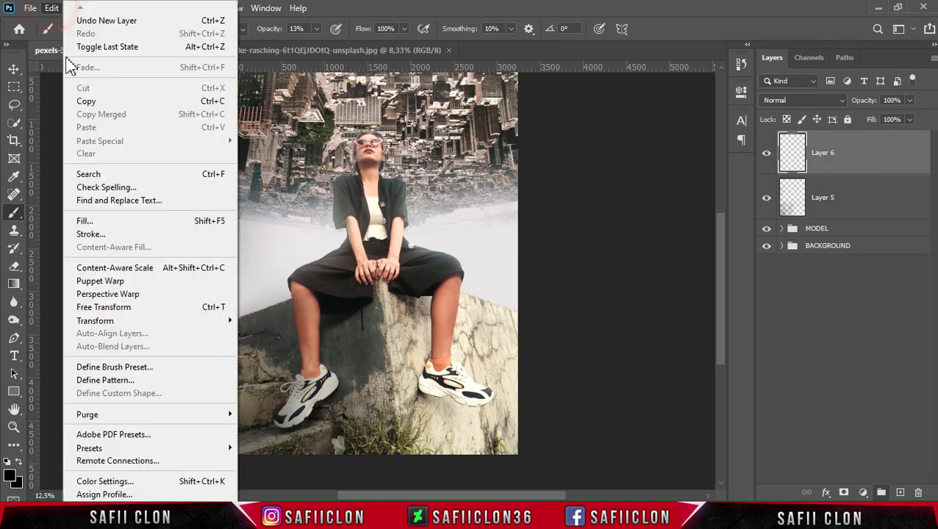
pyautogui.click(108, 224)
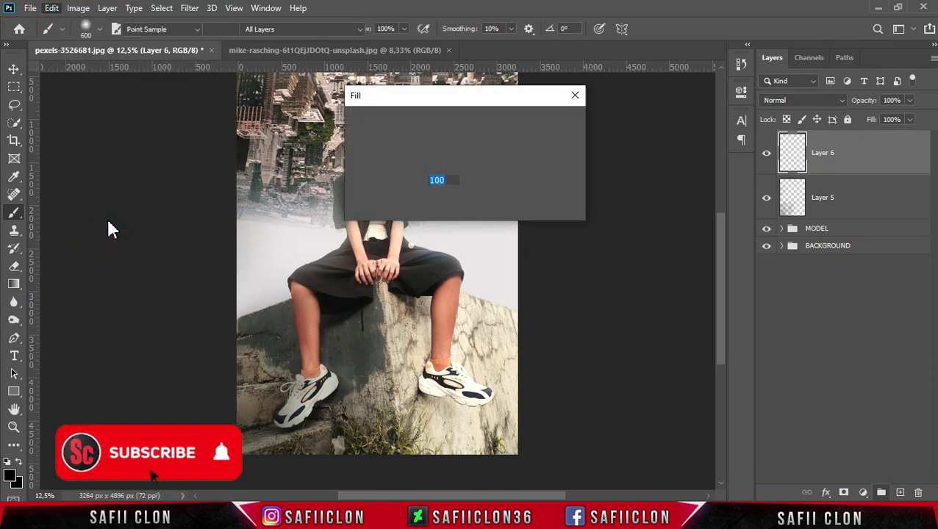
pyautogui.click(479, 122)
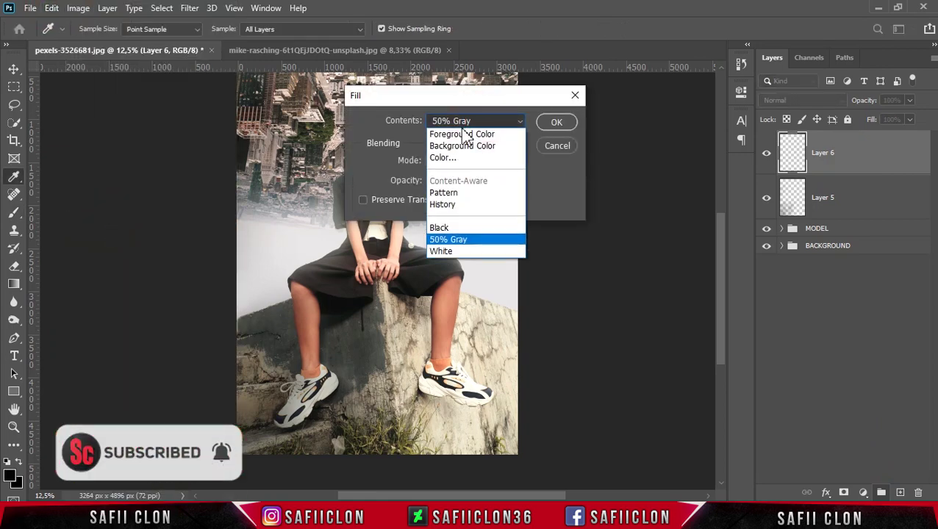
pyautogui.click(460, 239)
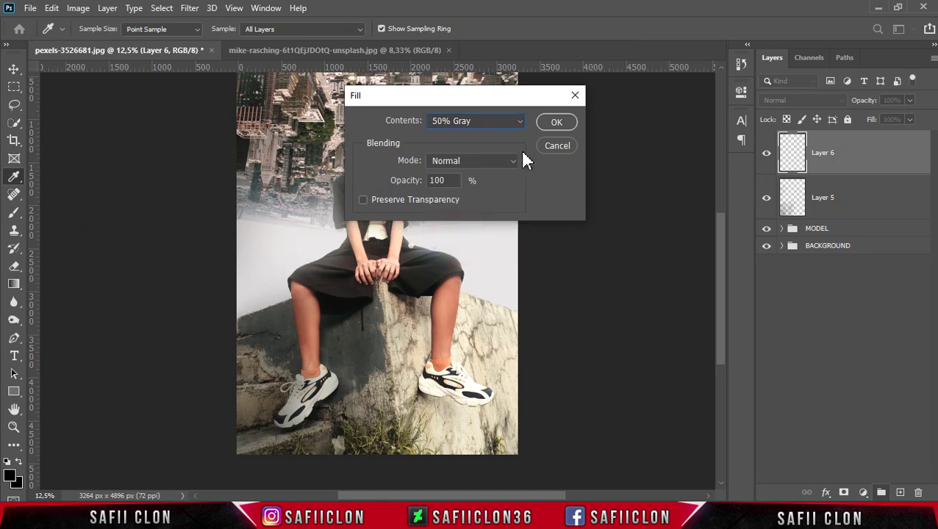
pyautogui.click(557, 124)
# Set Layer 6's blend mode to Soft Light
pyautogui.press('b')
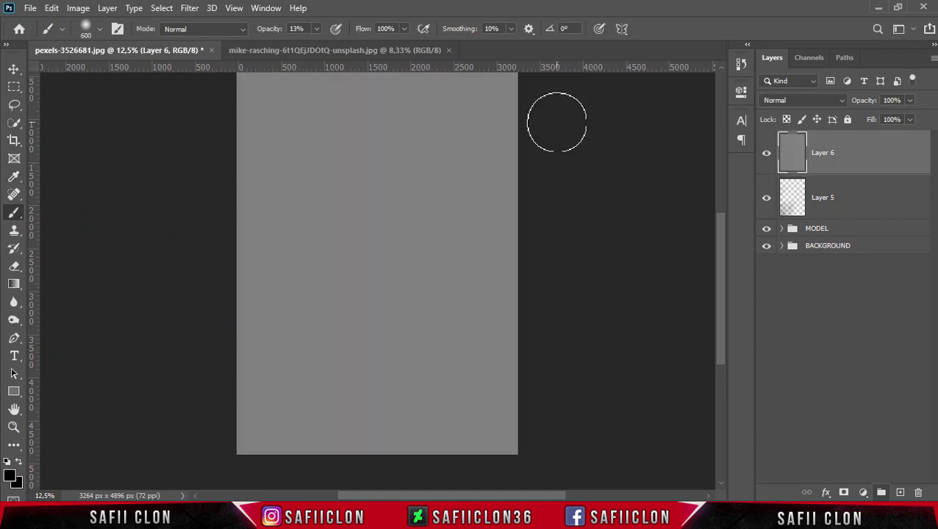
pyautogui.click(792, 101)
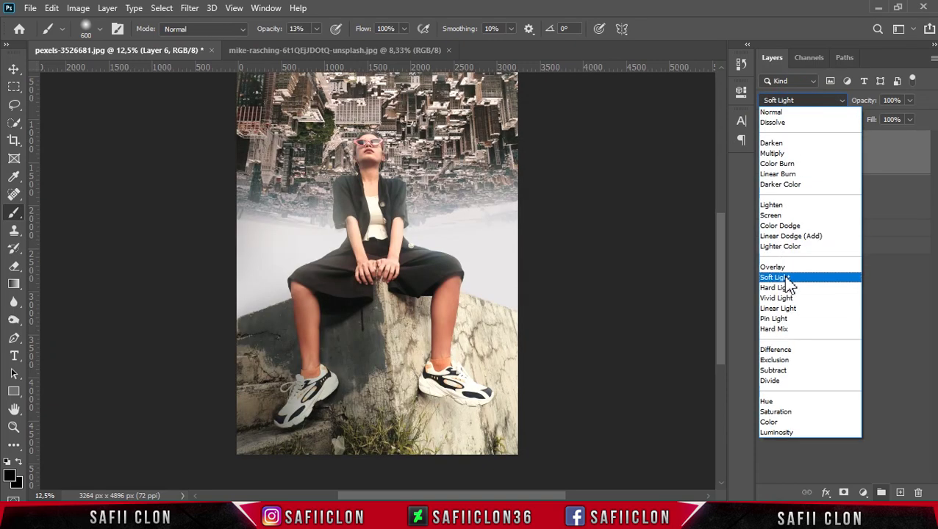
pyautogui.click(779, 277)
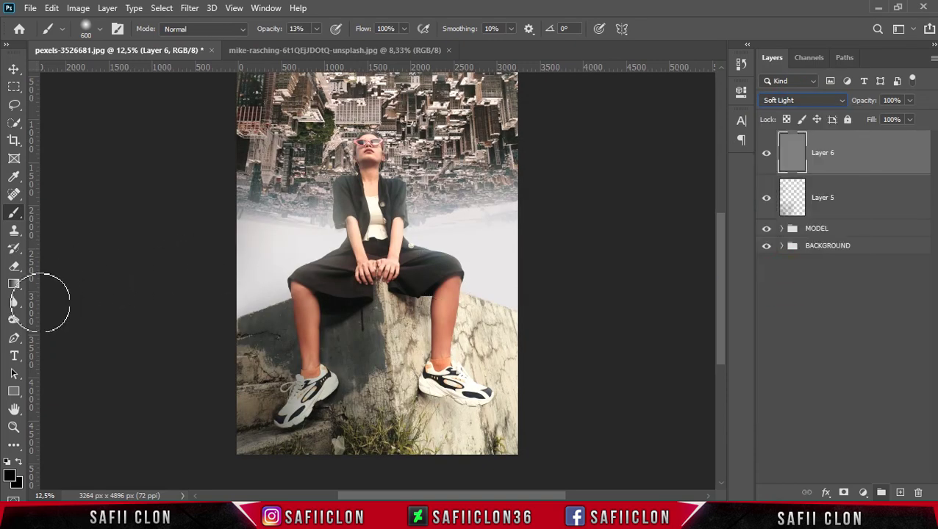
# Switch to the Burn Tool and set its exposure to 17%
pyautogui.click(13, 323)
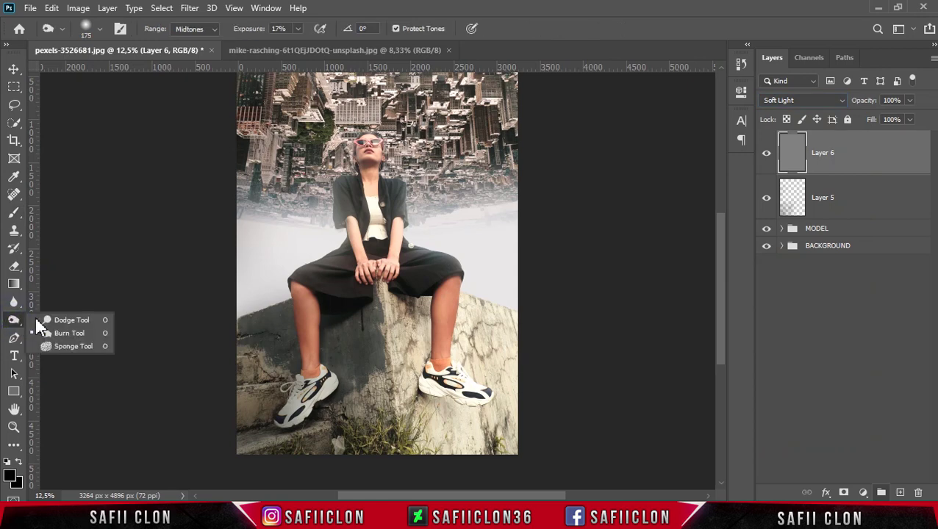
pyautogui.click(75, 333)
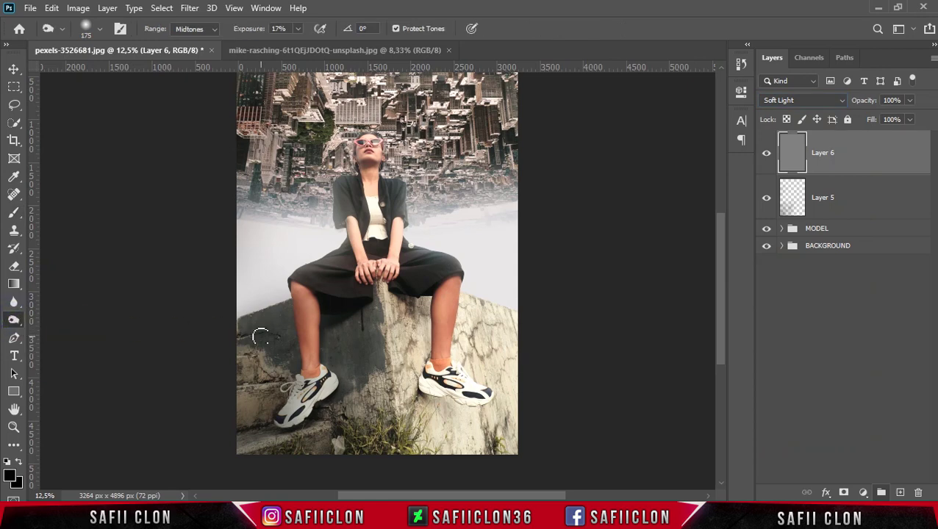
pyautogui.click(99, 29)
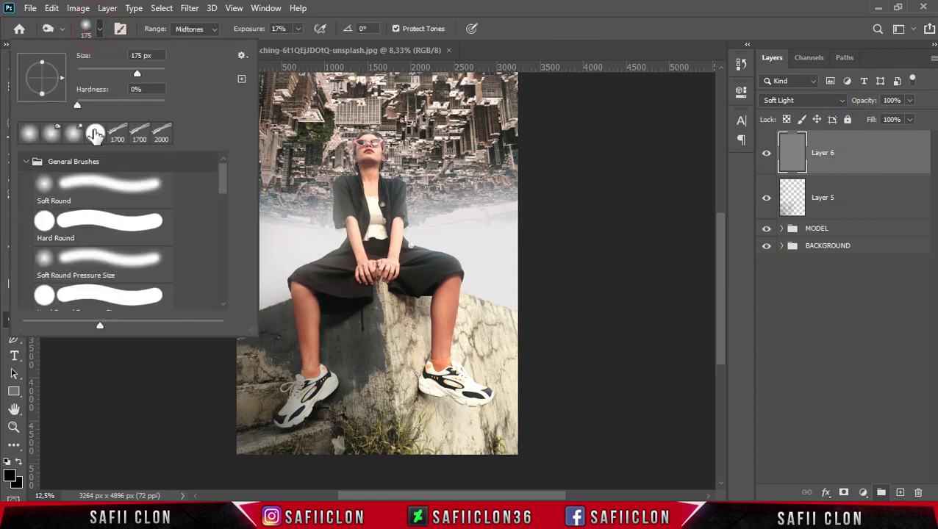
pyautogui.click(101, 30)
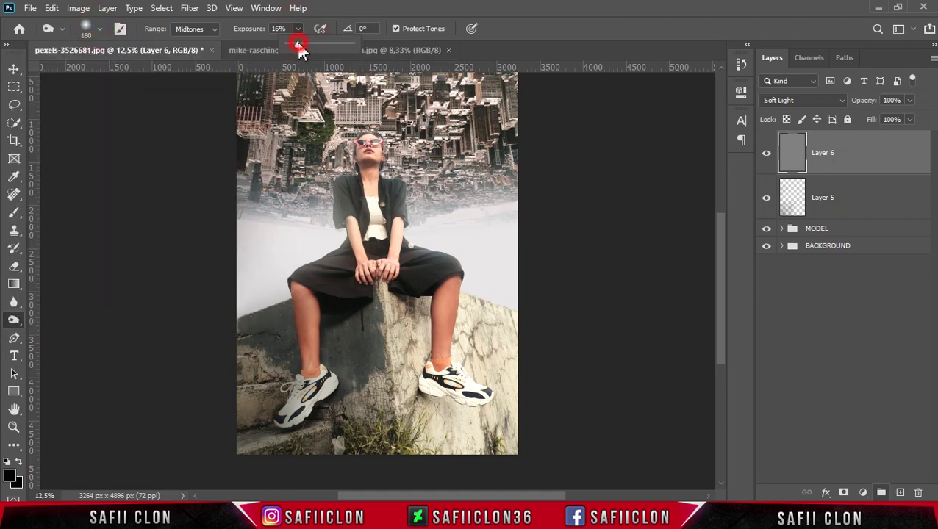
pyautogui.moveTo(300, 47); pyautogui.dragTo(300, 46)
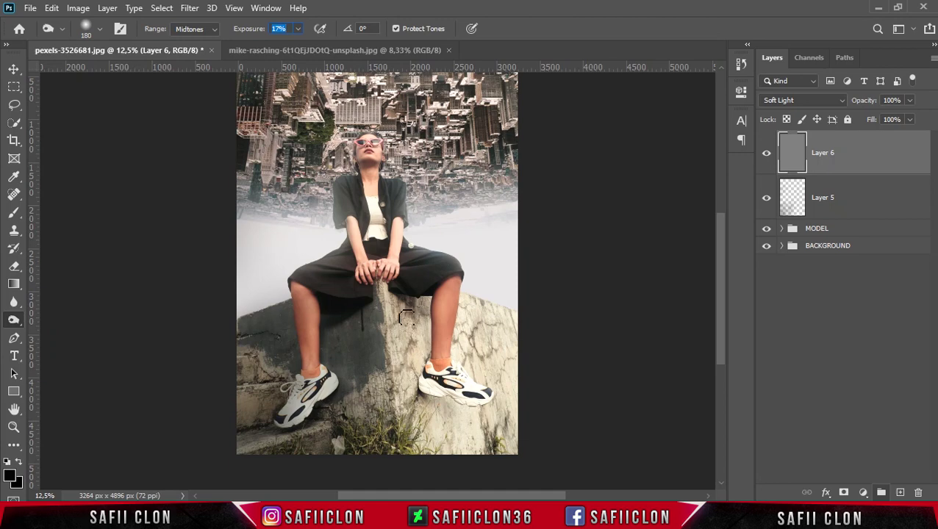
# Burn the leg from the knee down to the lower-left rocks and near the shoe
pyautogui.press(']')
pyautogui.press(']')
pyautogui.press(']')
pyautogui.press(']')
pyautogui.moveTo(341, 330)
pyautogui.mouseDown()
pyautogui.moveTo(362, 424)
pyautogui.moveTo(308, 445)
pyautogui.moveTo(246, 432)
pyautogui.mouseUp()
pyautogui.press('[')
pyautogui.press('[')
pyautogui.press('[')
pyautogui.moveTo(293, 389); pyautogui.dragTo(278, 418)
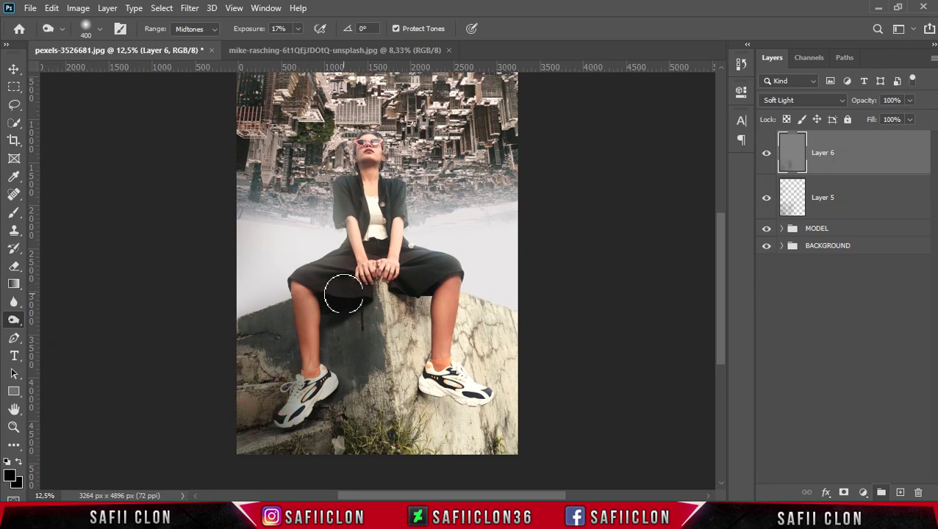
pyautogui.hotkey('ctrl', '+')
pyautogui.scroll(3, 353, 282)
# Burn the arm and the upper-left buildings with a larger brush
pyautogui.press('[')
pyautogui.moveTo(350, 337); pyautogui.dragTo(343, 308)
pyautogui.press(']')
pyautogui.scroll(1, 255, 328)
pyautogui.press(']')
pyautogui.press(']')
pyautogui.press(']')
pyautogui.moveTo(219, 209); pyautogui.dragTo(209, 230)
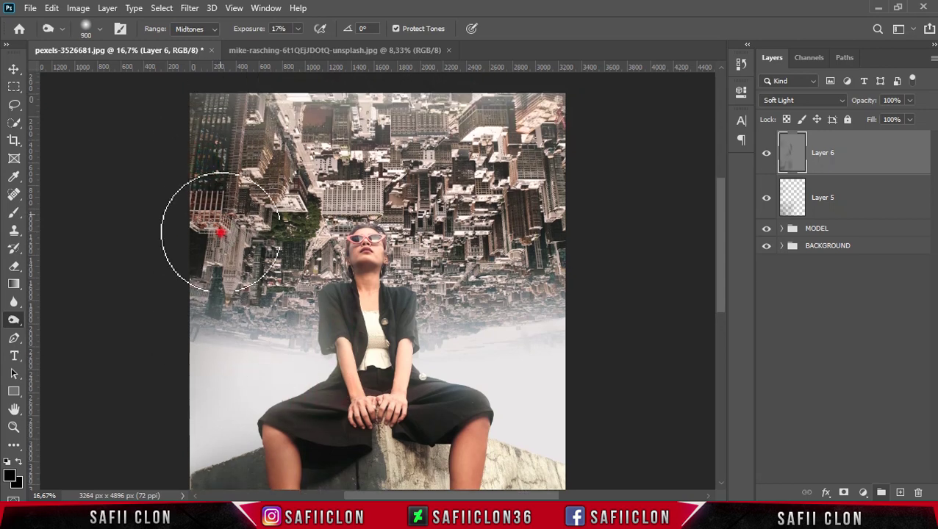
pyautogui.moveTo(307, 241); pyautogui.dragTo(264, 161)
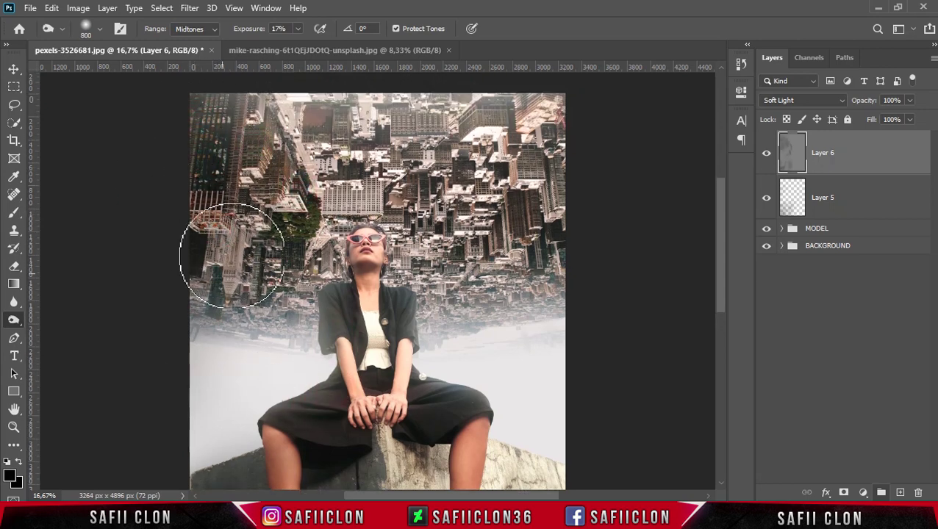
pyautogui.press('[')
pyautogui.press('[')
pyautogui.press('[')
pyautogui.scroll(-2, 334, 345)
pyautogui.scroll(-4, 441, 302)
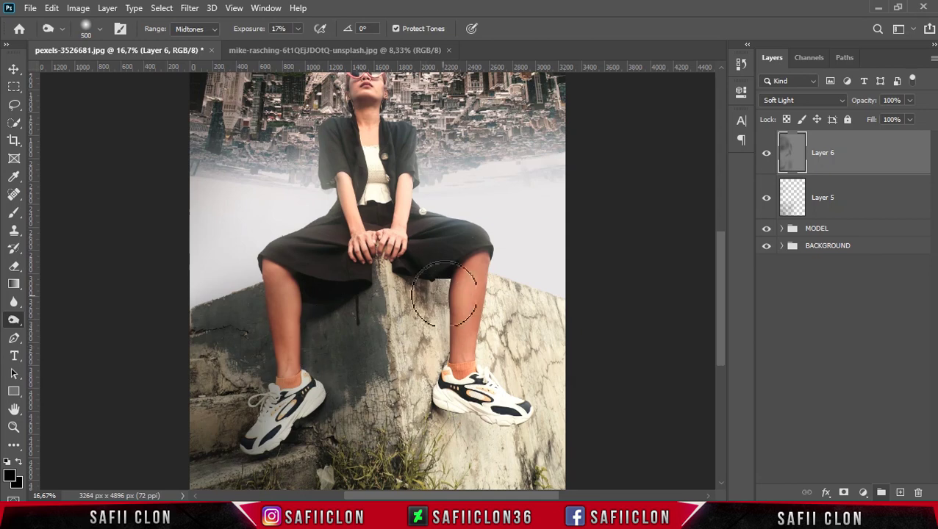
# Darken the right ankle, left thigh, wall and white shirt with burn strokes
pyautogui.moveTo(447, 351); pyautogui.dragTo(449, 374)
pyautogui.press(']')
pyautogui.click(310, 253)
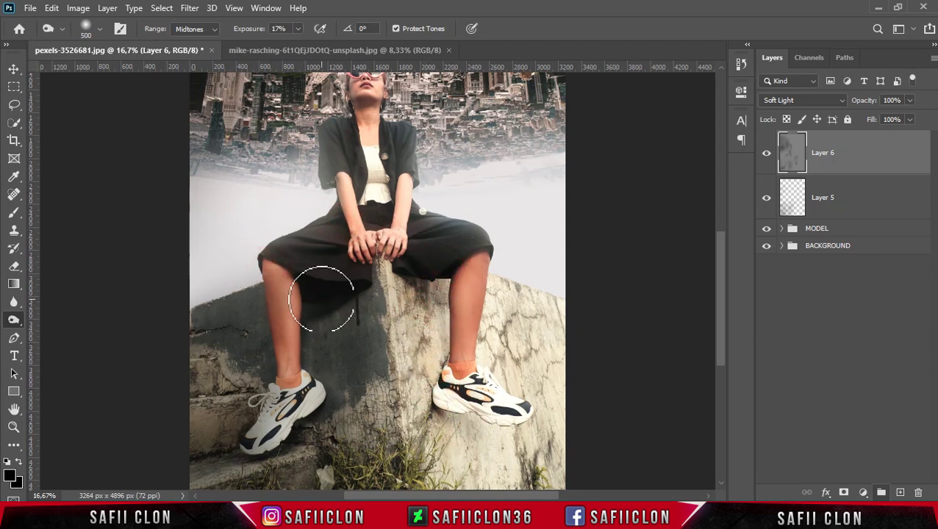
pyautogui.press(']')
pyautogui.press(']')
pyautogui.press(']')
pyautogui.scroll(-1, 355, 356)
pyautogui.click(366, 429)
pyautogui.click(209, 398)
pyautogui.scroll(2, 378, 327)
pyautogui.press('[')
pyautogui.press('[')
pyautogui.press('[')
pyautogui.moveTo(383, 237); pyautogui.dragTo(372, 250)
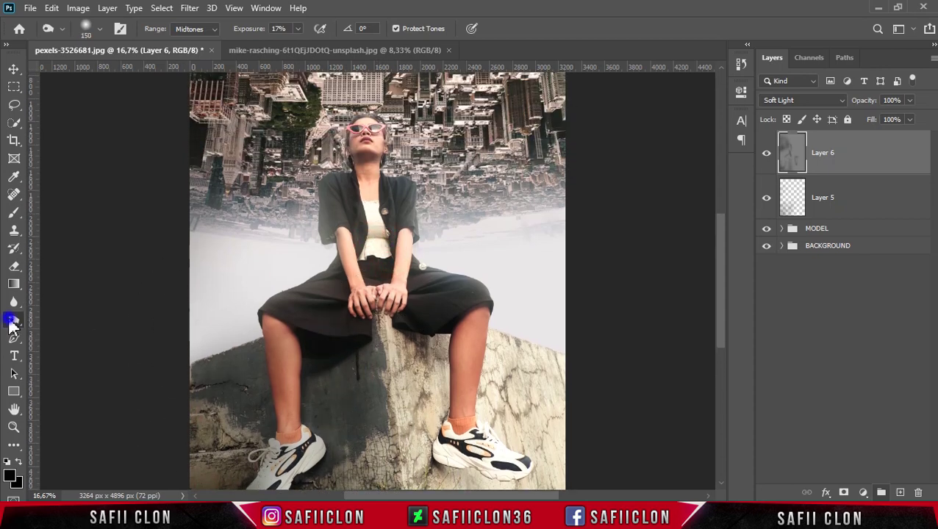
pyautogui.rightClick(13, 323)
# Switch to the Dodge Tool with 19% exposure and a 300 px brush
pyautogui.click(81, 320)
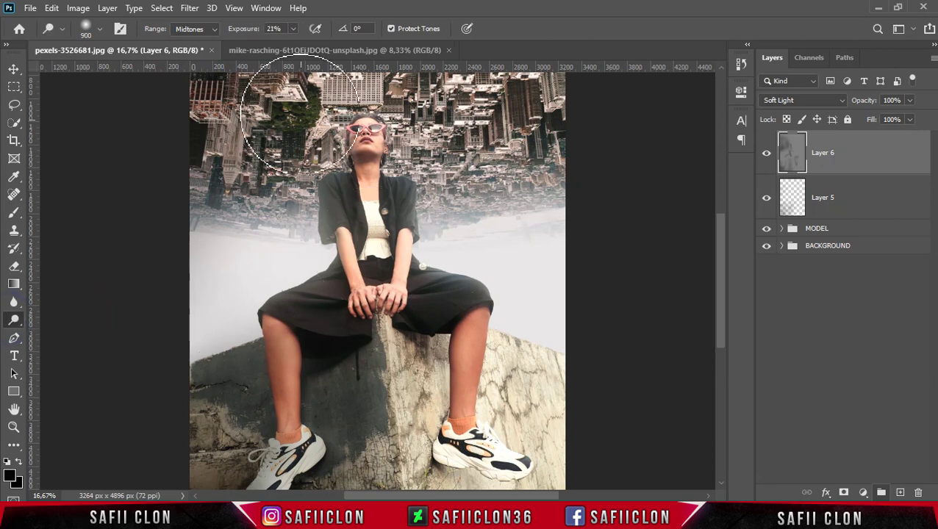
pyautogui.click(294, 29)
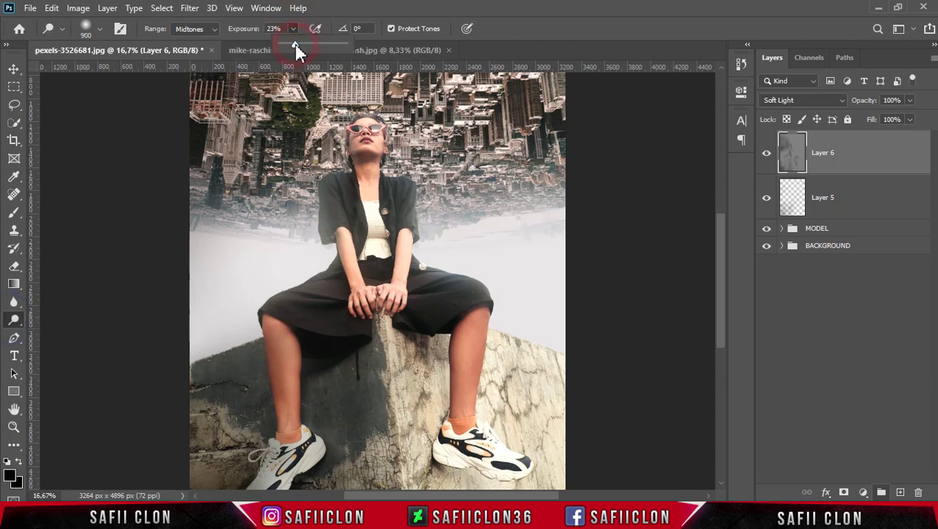
pyautogui.click(293, 39)
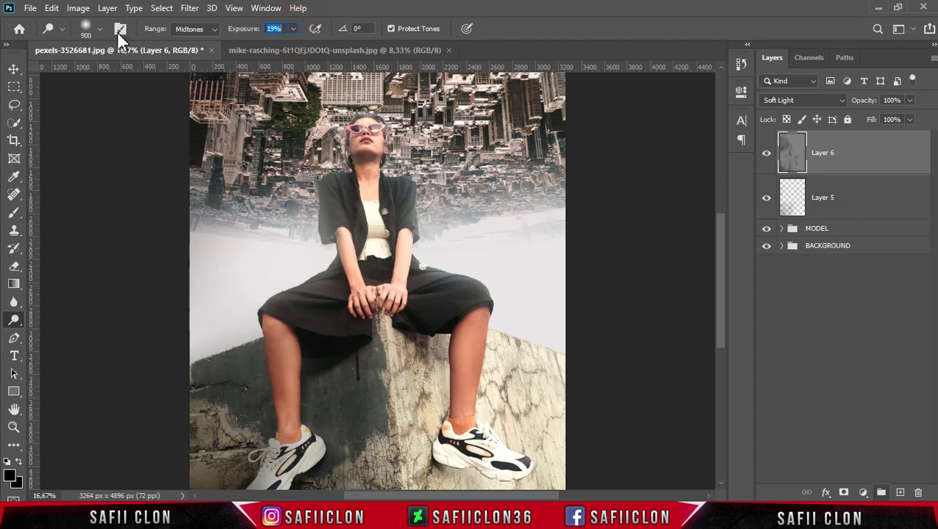
pyautogui.click(102, 29)
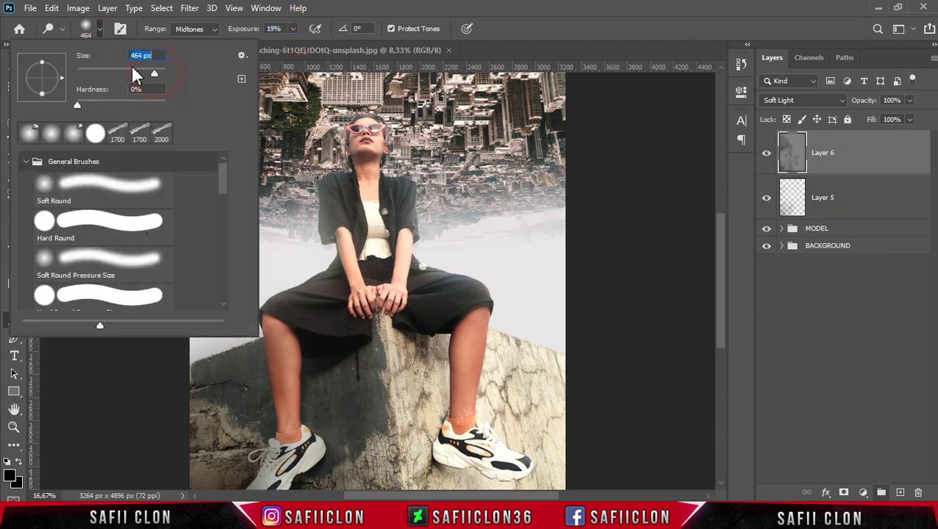
pyautogui.write('300')
pyautogui.press('Return')
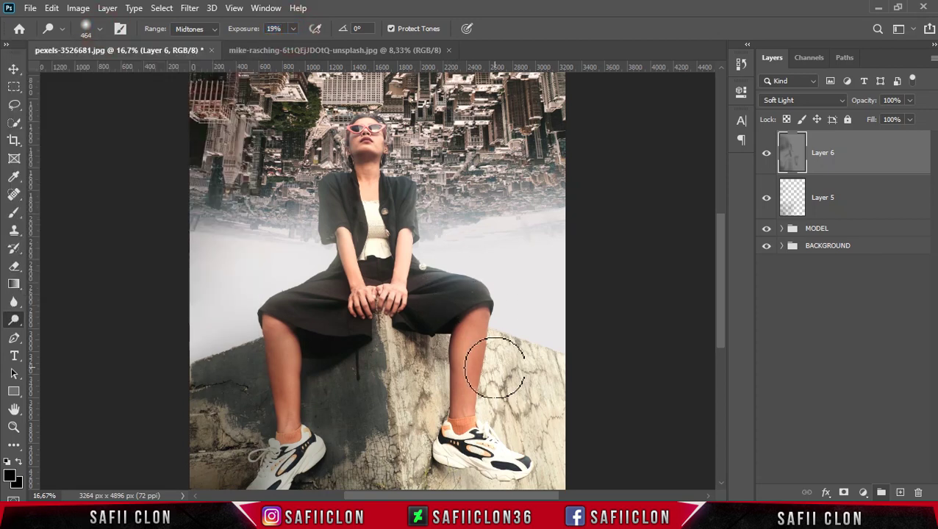
# Dodge the right leg from knee to ankle and the upper-right buildings
pyautogui.scroll(-1, 496, 331)
pyautogui.moveTo(485, 297); pyautogui.dragTo(470, 381)
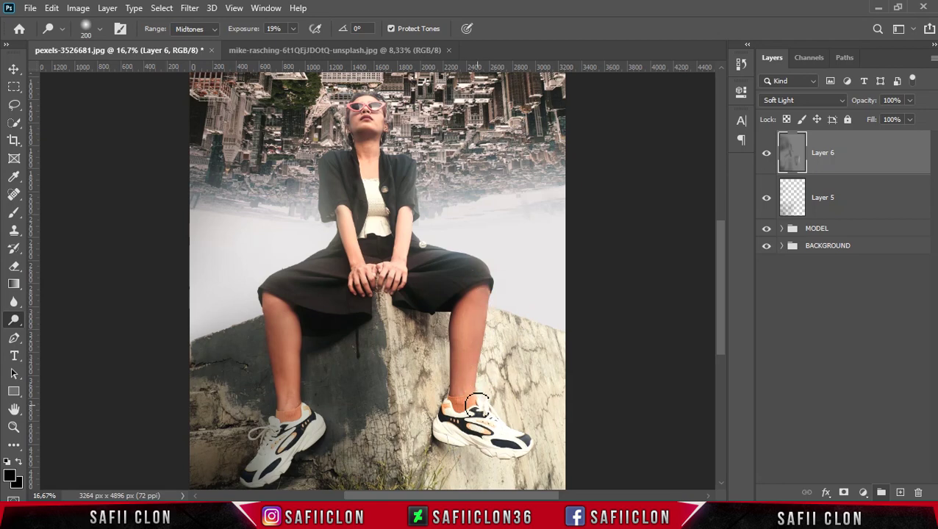
pyautogui.click(513, 309)
pyautogui.press(']')
pyautogui.scroll(1, 465, 276)
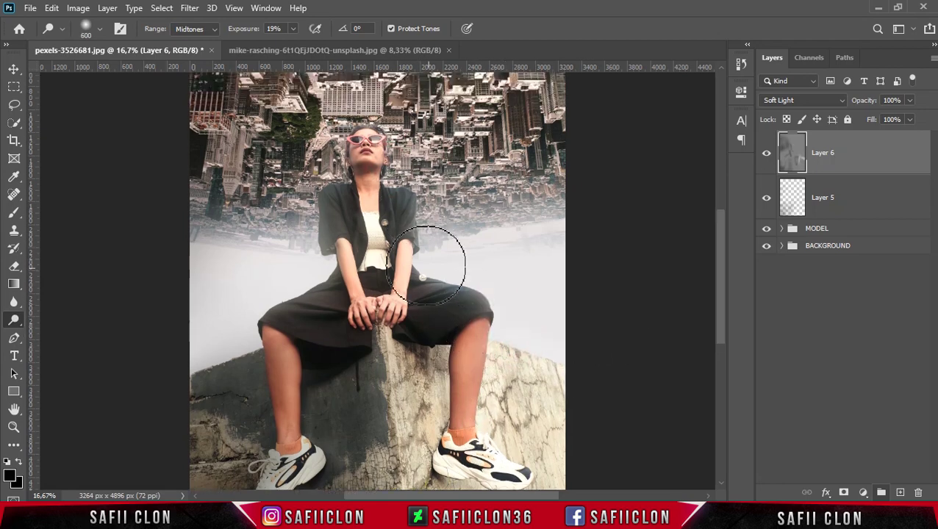
pyautogui.scroll(-3, 502, 366)
pyautogui.press(']')
pyautogui.press(']')
pyautogui.press(']')
pyautogui.scroll(2, 582, 324)
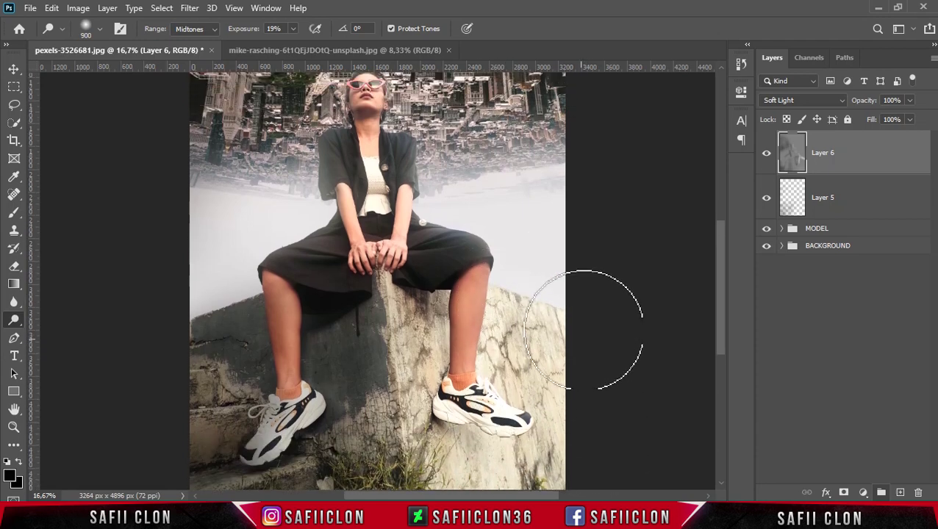
pyautogui.scroll(2, 461, 218)
pyautogui.scroll(1, 561, 209)
pyautogui.press(']')
pyautogui.press(']')
pyautogui.press(']')
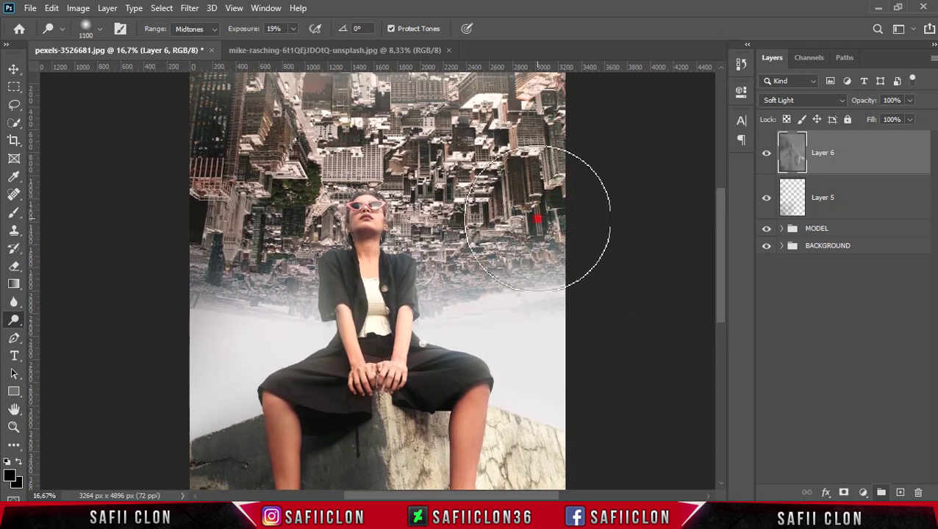
# Zoom out and toggle Layer 6's visibility to compare the shading
pyautogui.hotkey('ctrl', '-')
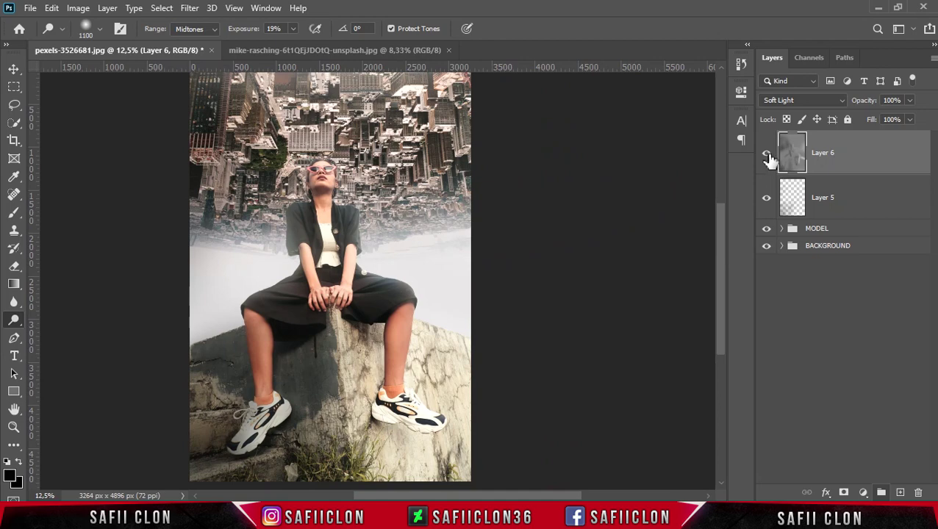
pyautogui.click(766, 154)
pyautogui.click(767, 155)
pyautogui.click(767, 154)
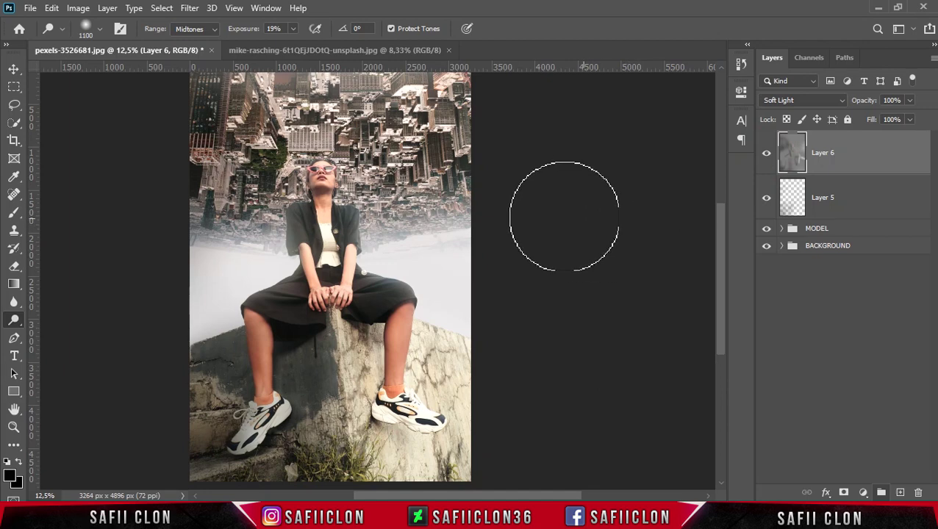
pyautogui.click(31, 8)
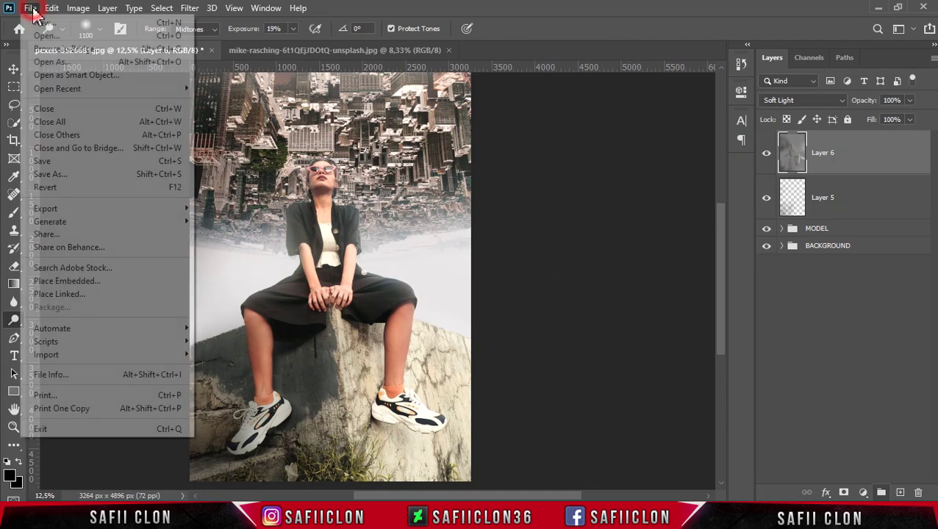
# Open the color.jpg glow image
pyautogui.click(45, 35)
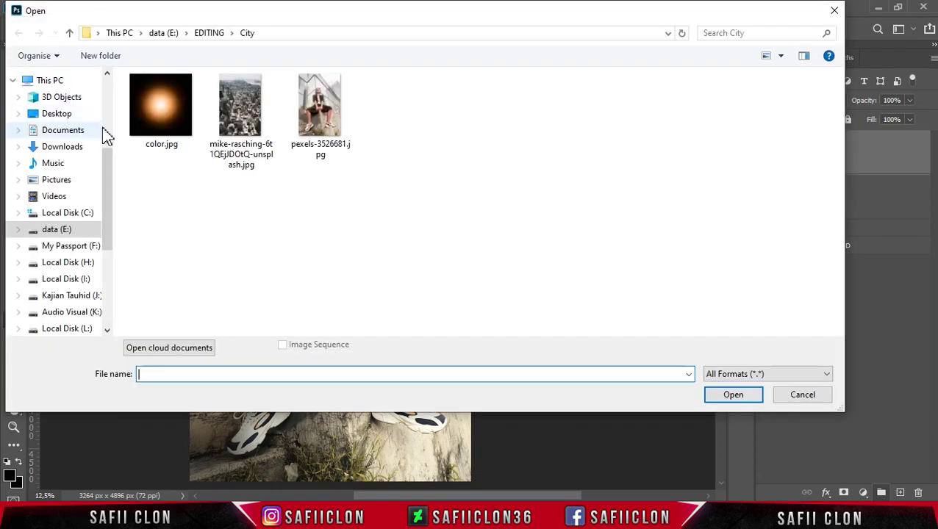
pyautogui.click(169, 135)
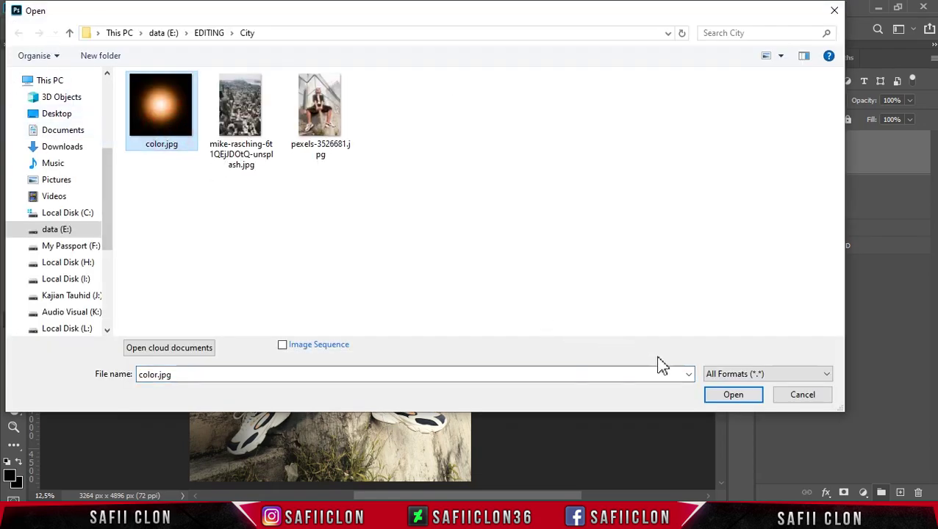
pyautogui.click(723, 395)
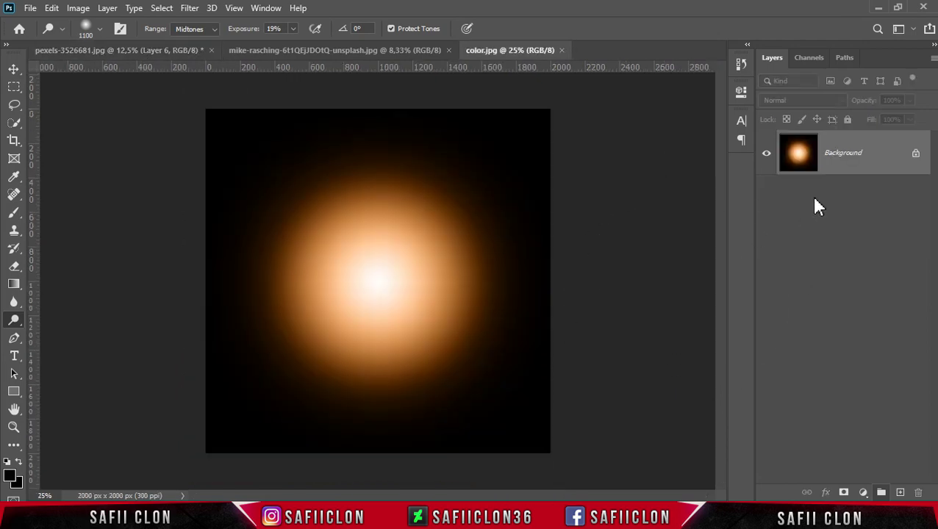
# Drag the glow into the pexels composition as Layer 7 set to Screen blending
pyautogui.moveTo(873, 153); pyautogui.dragTo(128, 53)
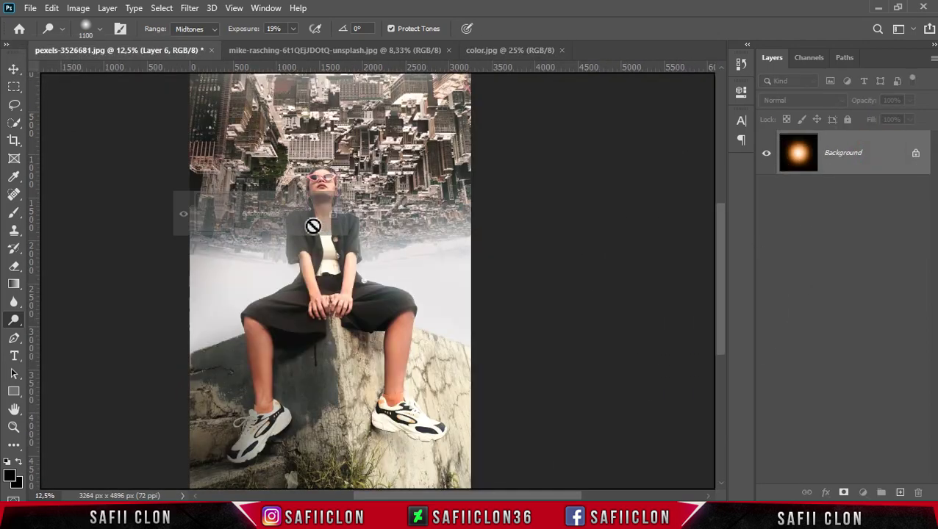
pyautogui.moveTo(128, 54); pyautogui.dragTo(309, 224)
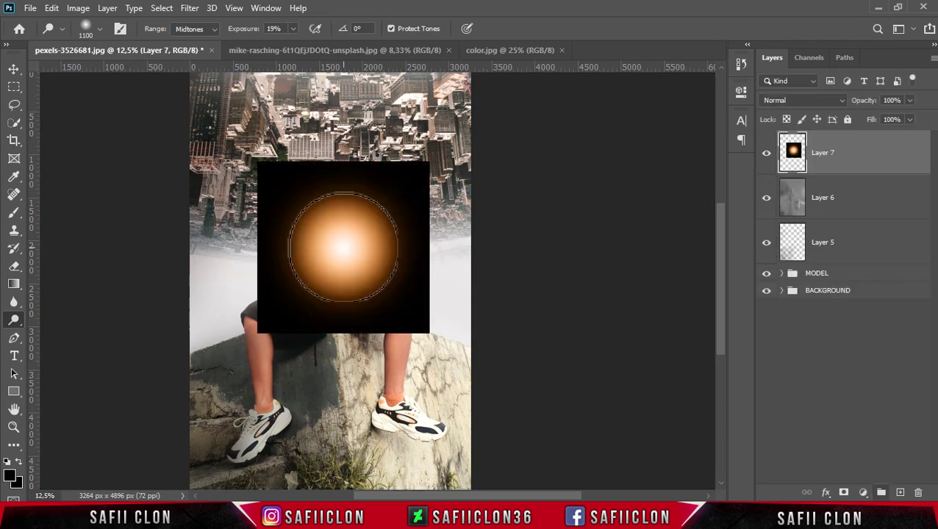
pyautogui.click(834, 101)
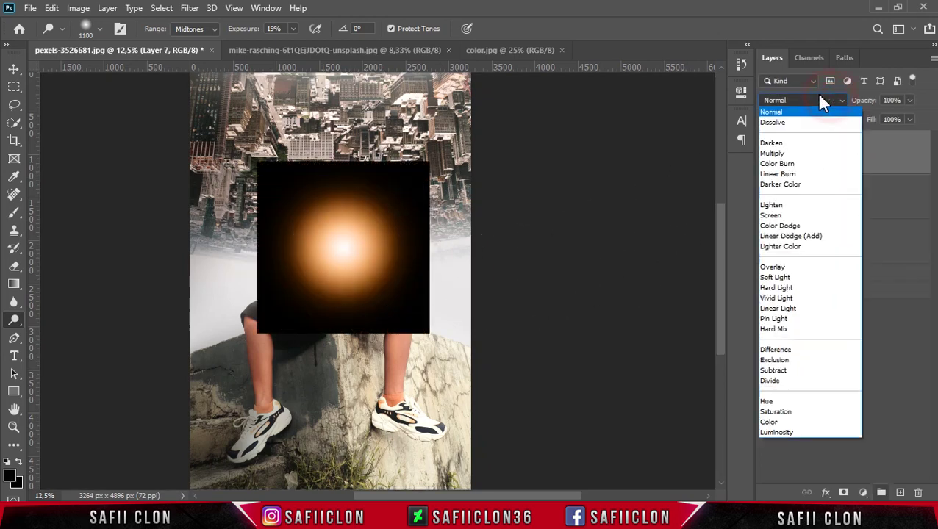
pyautogui.click(771, 216)
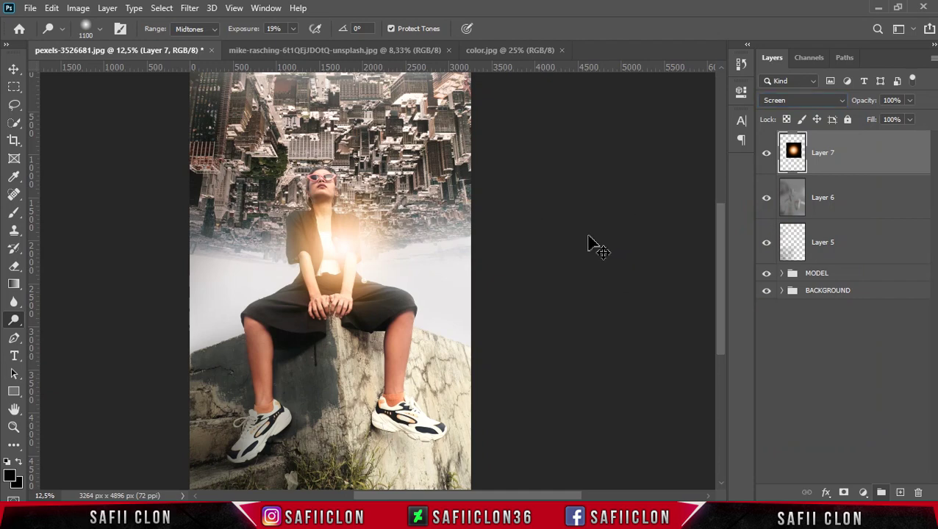
pyautogui.hotkey('ctrl', 't')
# Scale the glow up and move it toward the right side
pyautogui.hotkey('ctrl', '-')
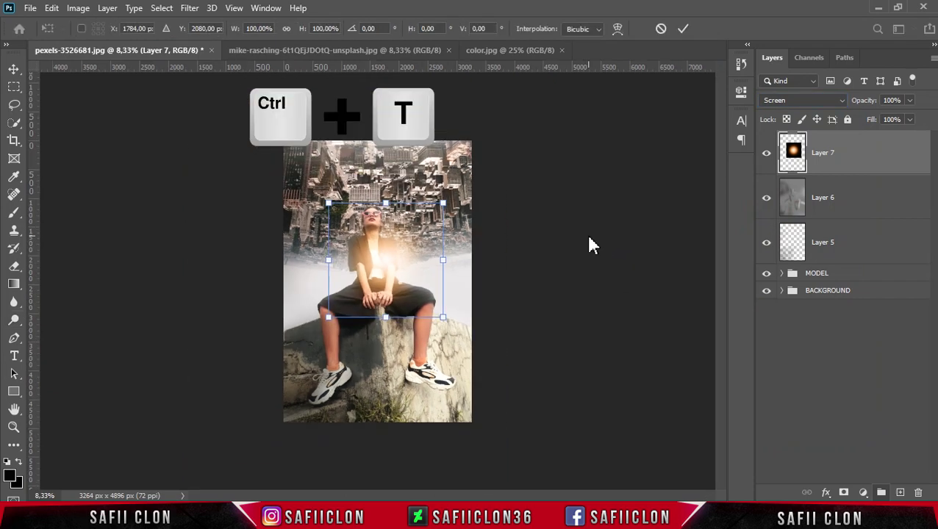
pyautogui.moveTo(389, 204); pyautogui.dragTo(389, 128)
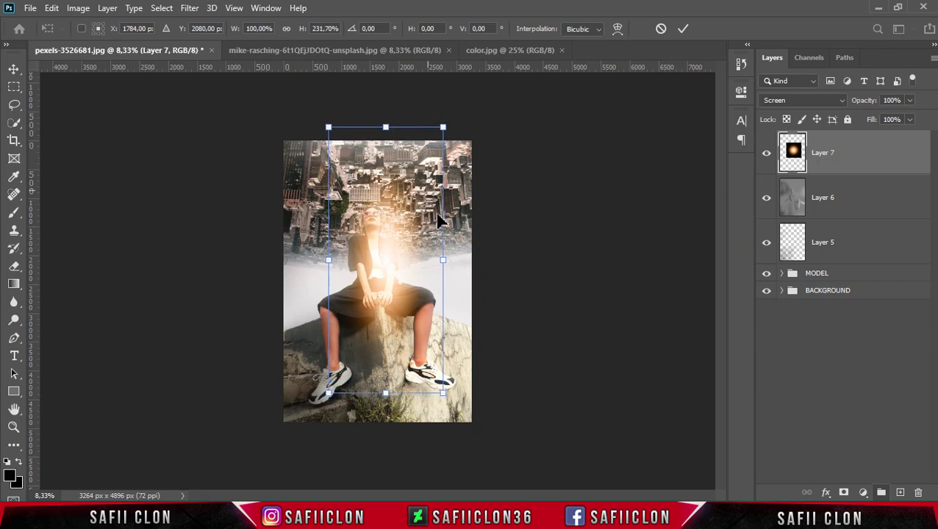
pyautogui.moveTo(442, 259); pyautogui.dragTo(477, 260)
pyautogui.moveTo(394, 269); pyautogui.dragTo(466, 272)
pyautogui.moveTo(366, 130); pyautogui.dragTo(335, 77)
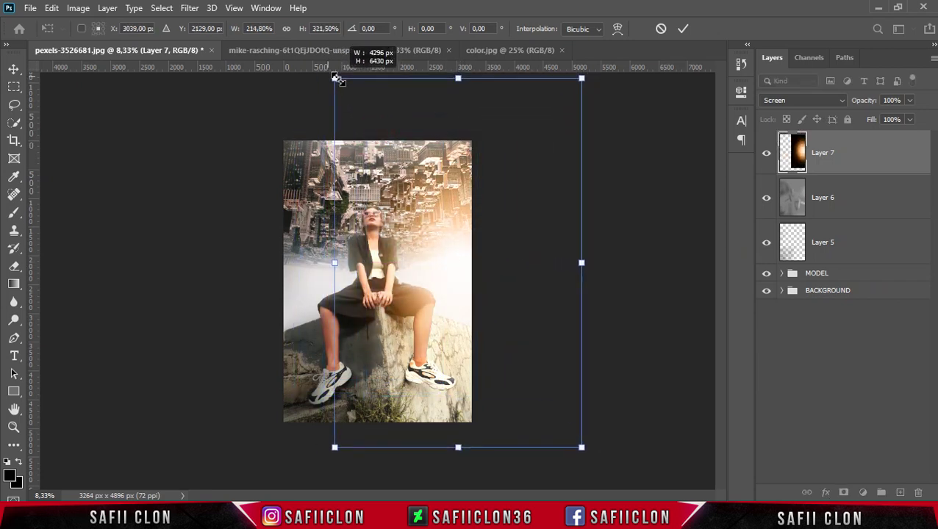
pyautogui.moveTo(579, 263); pyautogui.dragTo(602, 262)
pyautogui.moveTo(476, 283); pyautogui.dragTo(502, 272)
pyautogui.moveTo(488, 440); pyautogui.dragTo(488, 465)
# Fine-tune the glow's position, tilt it about -3.39° and commit the transform
pyautogui.moveTo(485, 327)
pyautogui.mouseDown()
pyautogui.moveTo(491, 336)
pyautogui.moveTo(493, 329)
pyautogui.mouseUp()
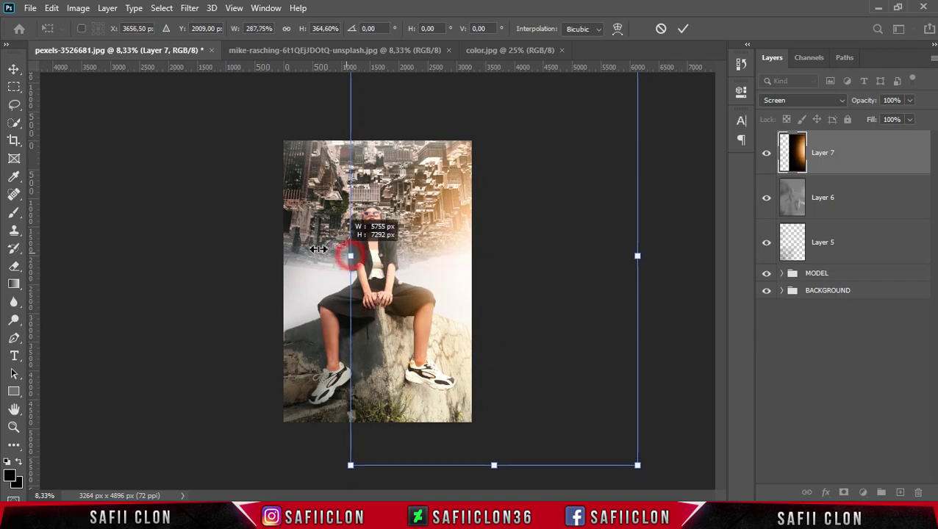
pyautogui.moveTo(349, 255); pyautogui.dragTo(305, 251)
pyautogui.moveTo(449, 277); pyautogui.dragTo(455, 274)
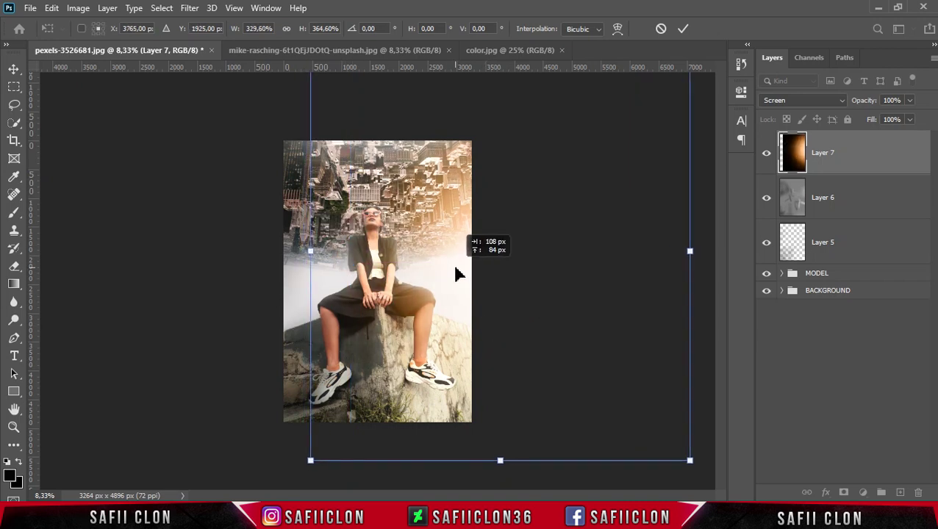
pyautogui.moveTo(455, 274); pyautogui.dragTo(478, 271)
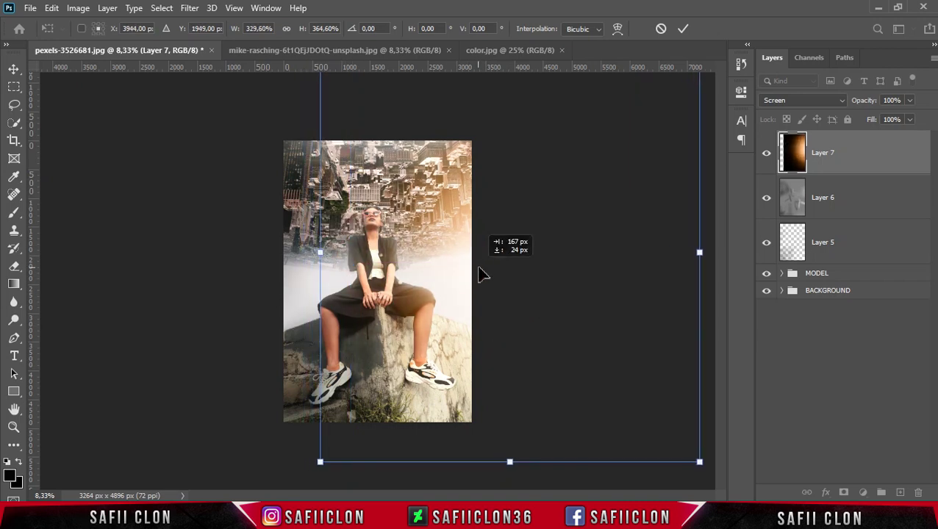
pyautogui.moveTo(708, 381)
pyautogui.mouseDown()
pyautogui.moveTo(555, 339)
pyautogui.moveTo(549, 325)
pyautogui.mouseUp()
pyautogui.click(681, 30)
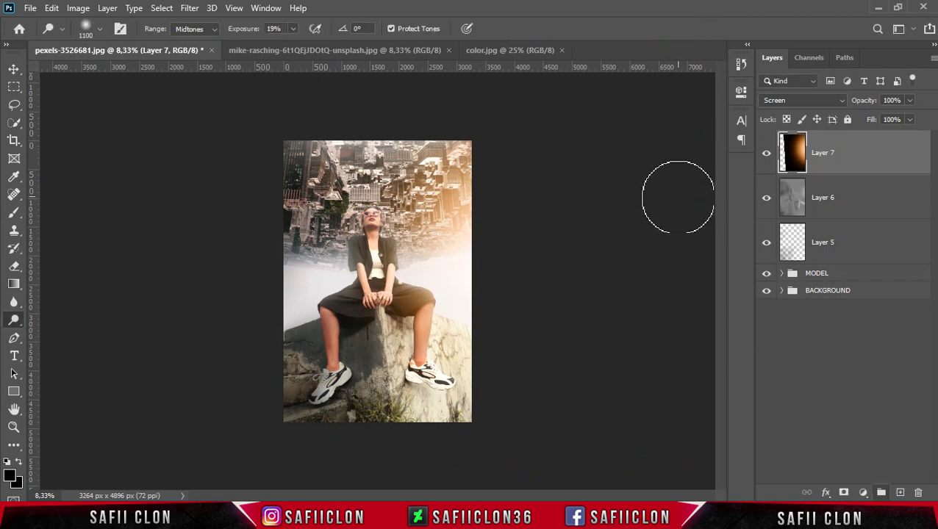
pyautogui.click(845, 275)
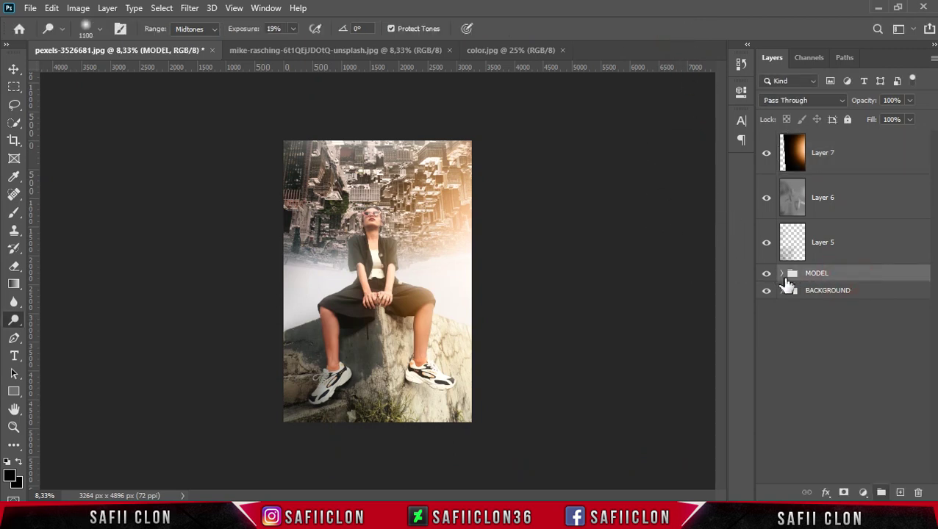
# Add a new layer above Curves 1 in MODEL and clip it as a mask
pyautogui.click(782, 273)
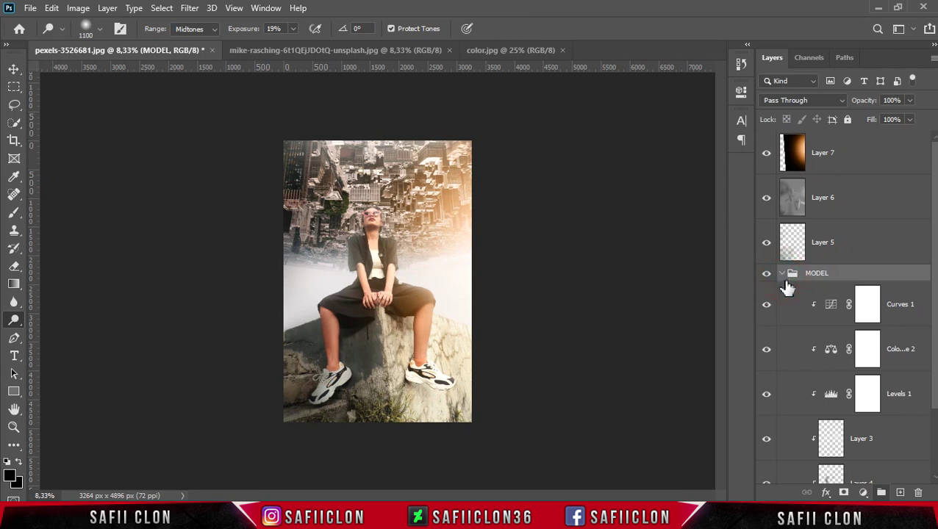
pyautogui.click(895, 298)
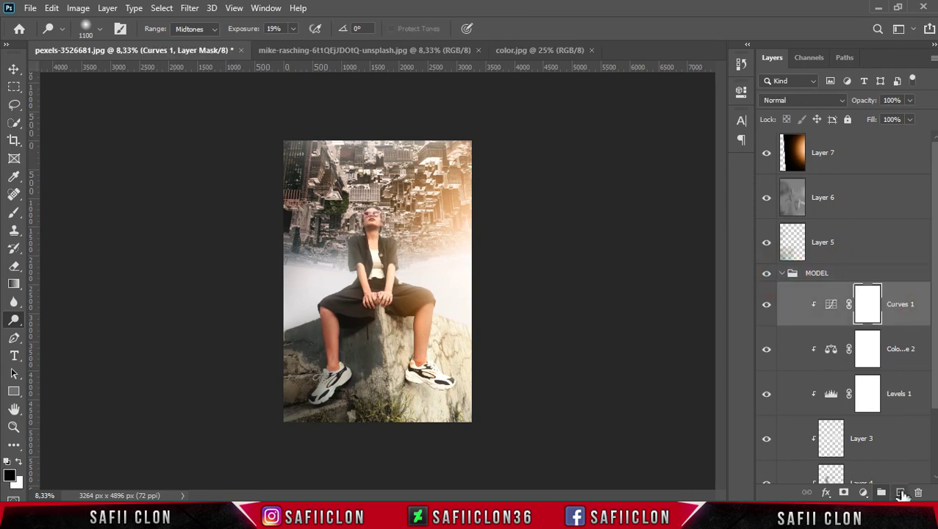
pyautogui.click(901, 493)
pyautogui.rightClick(870, 297)
pyautogui.click(736, 266)
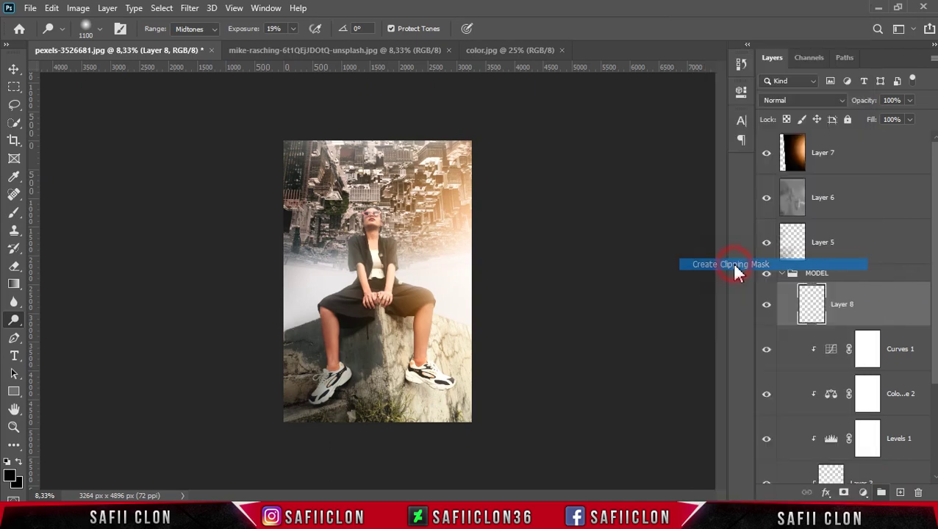
# Set up the Brush Tool with the Soft Round preset at 14% opacity
pyautogui.rightClick(17, 216)
pyautogui.click(71, 211)
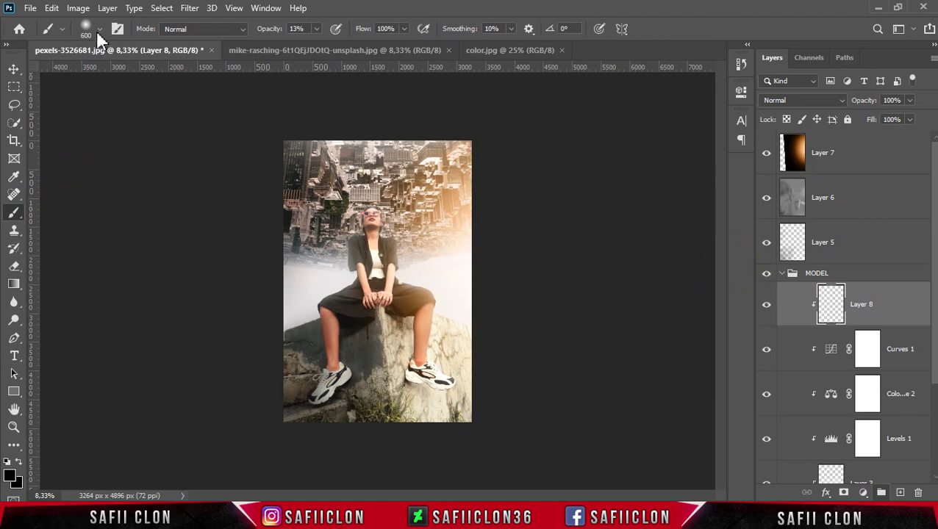
pyautogui.click(99, 30)
pyautogui.click(106, 189)
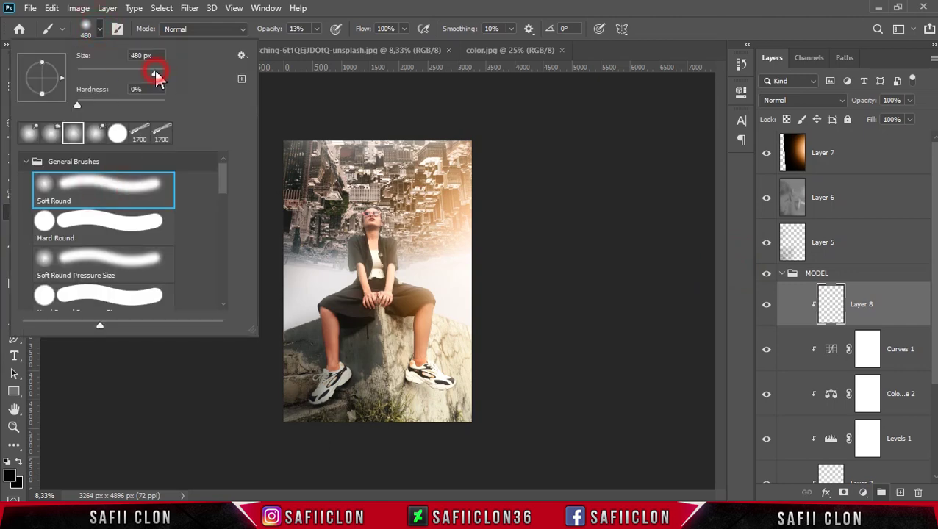
pyautogui.click(100, 30)
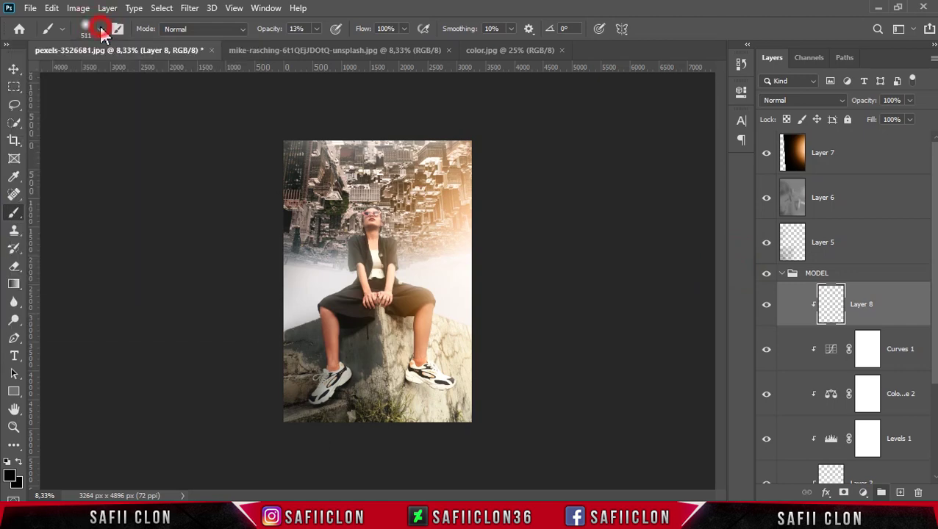
pyautogui.click(316, 30)
pyautogui.click(320, 35)
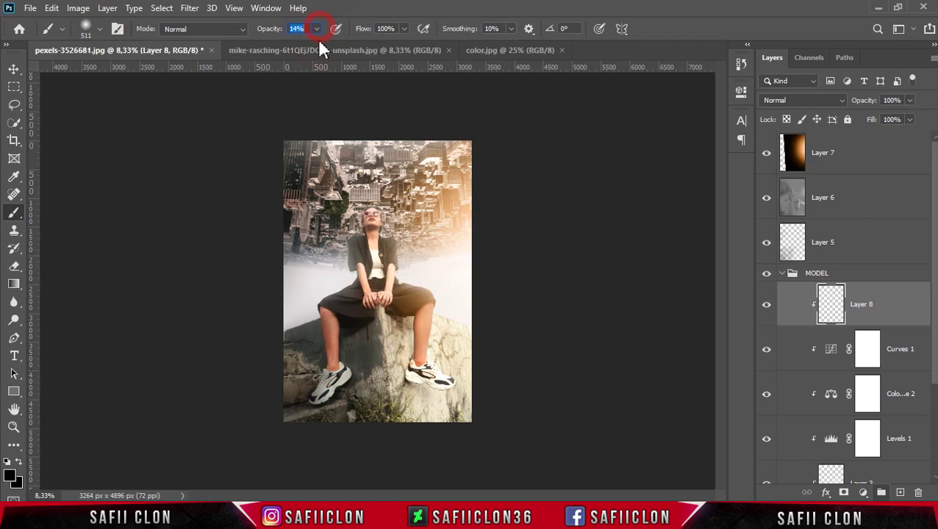
# Set the foreground colour to orange #ef9f4b
pyautogui.click(11, 476)
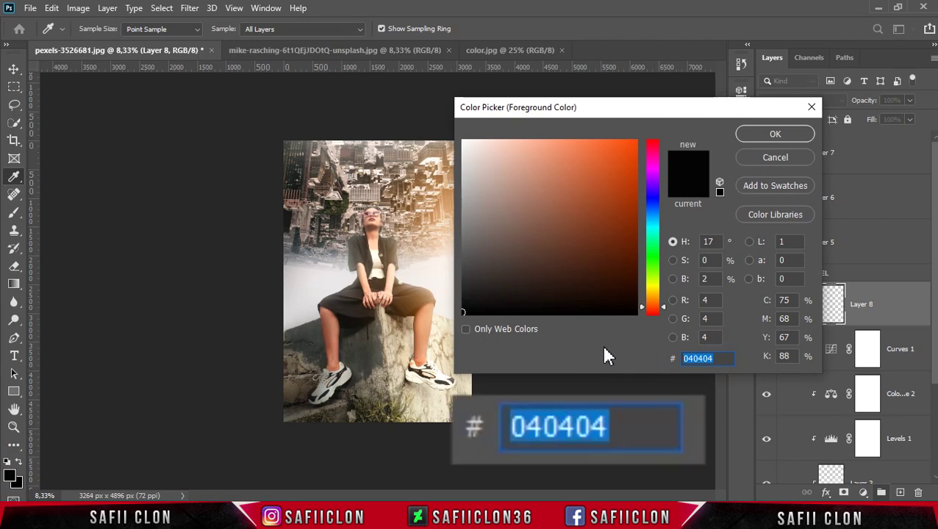
pyautogui.write('ef9')
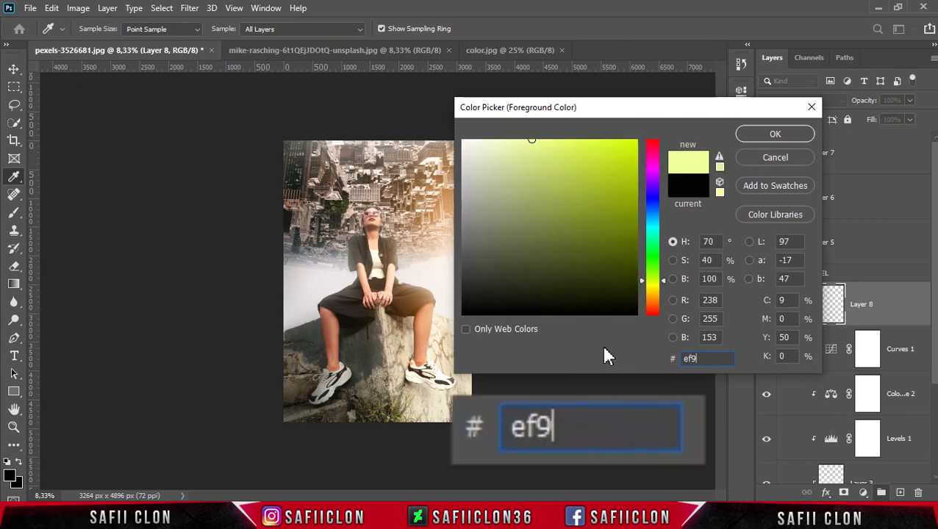
pyautogui.write('f4b')
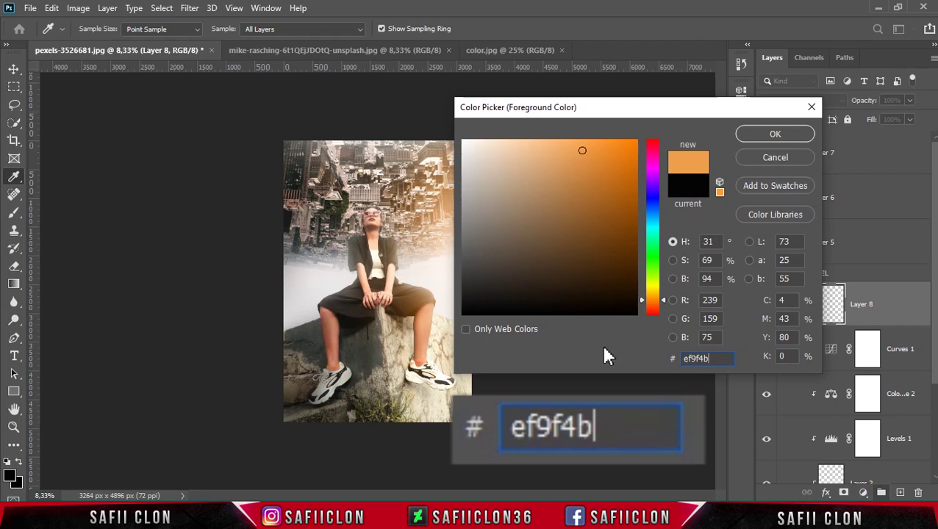
pyautogui.click(775, 133)
pyautogui.press('b')
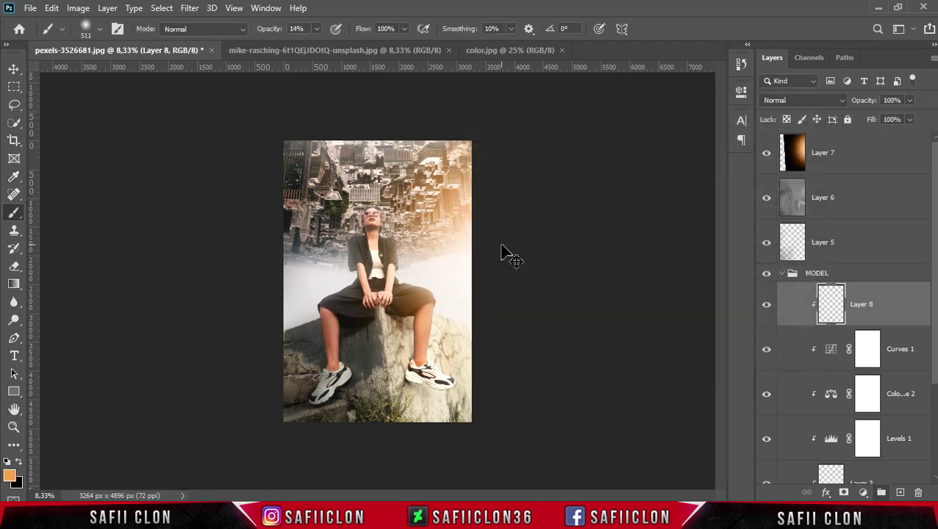
# Zoom in and paint orange beside the model's arm
pyautogui.scroll(1, 507, 254)
pyautogui.scroll(1, 501, 253)
pyautogui.scroll(1, 502, 253)
pyautogui.scroll(1, 502, 247)
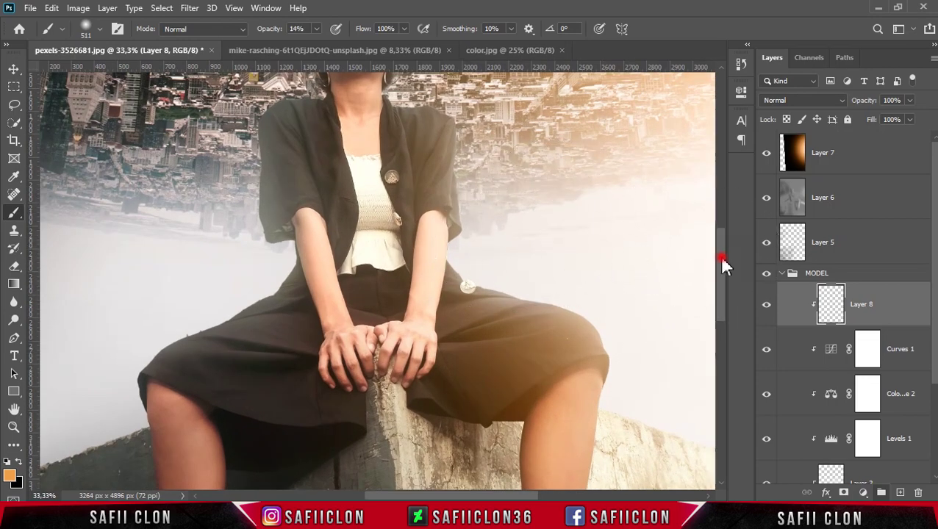
pyautogui.moveTo(723, 265); pyautogui.dragTo(723, 244)
pyautogui.press('[')
# Paint orange over the model's neck and shoulder
pyautogui.press('[')
pyautogui.press('[')
pyautogui.moveTo(476, 217); pyautogui.dragTo(469, 266)
pyautogui.moveTo(470, 311); pyautogui.dragTo(477, 346)
pyautogui.scroll(3, 496, 303)
pyautogui.press(']')
pyautogui.click(446, 263)
pyautogui.moveTo(446, 262); pyautogui.dragTo(411, 235)
pyautogui.press('[')
pyautogui.press('[')
pyautogui.moveTo(419, 199); pyautogui.dragTo(421, 229)
pyautogui.press(']')
# Dab orange onto the upper body with a large brush and preview Layer 8's blend modes
pyautogui.scroll(-2, 418, 211)
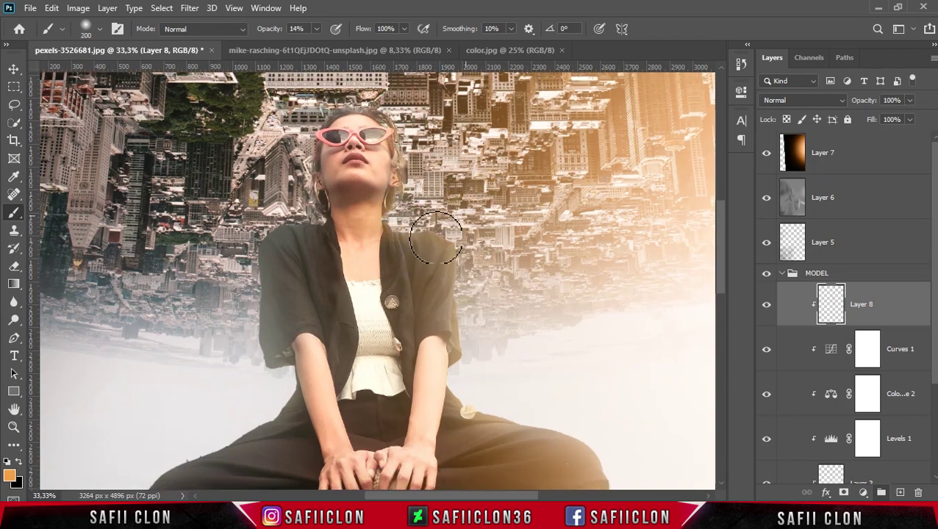
pyautogui.scroll(-3, 580, 308)
pyautogui.press(']')
pyautogui.press(']')
pyautogui.press(']')
pyautogui.click(478, 234)
pyautogui.press('[')
pyautogui.press('[')
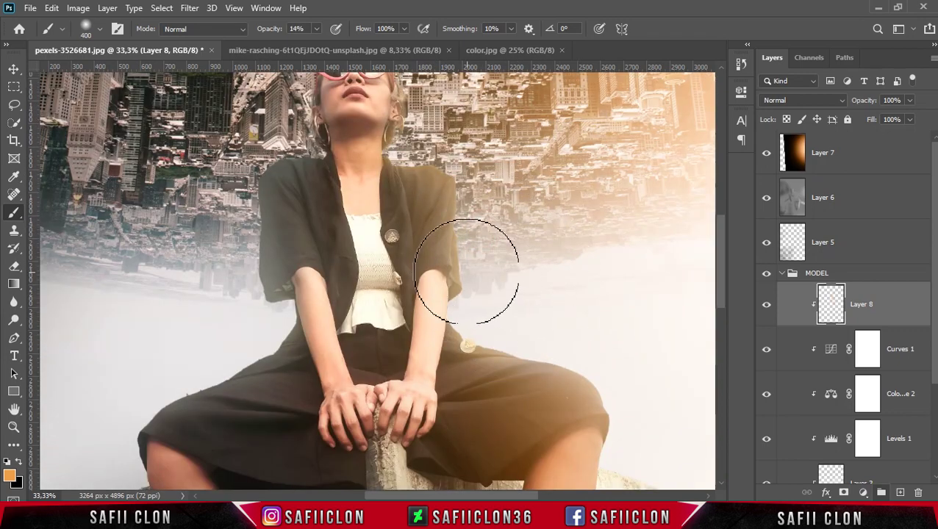
pyautogui.click(794, 101)
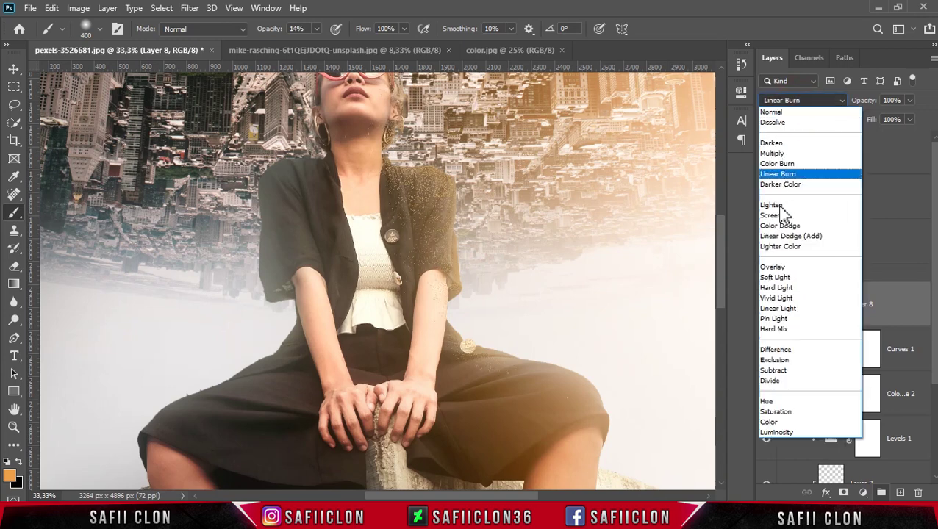
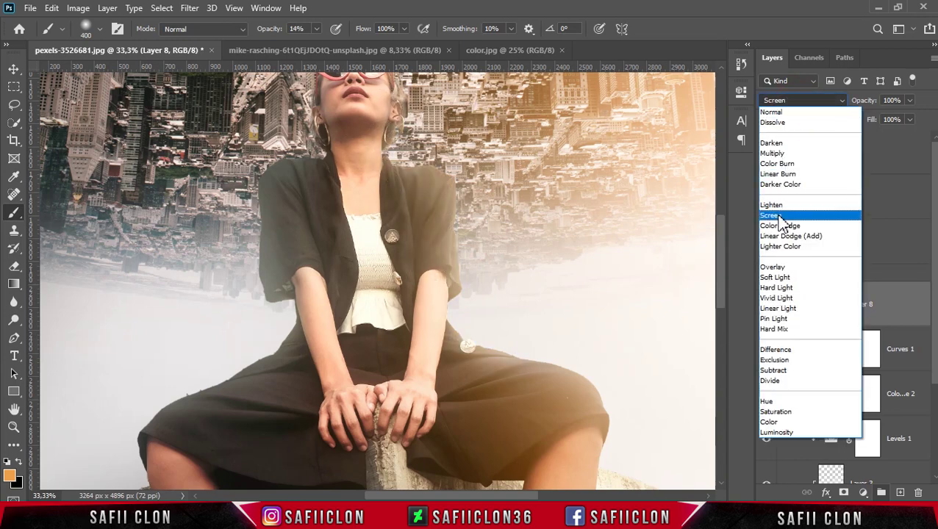
# Set Layer 8 to Screen and paint soft warm orange light over the knee and legs
pyautogui.click(779, 217)
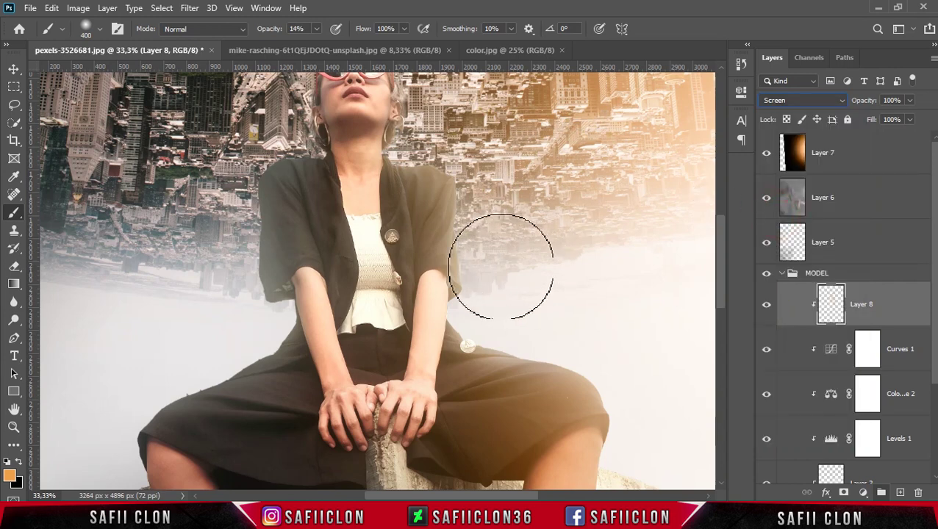
pyautogui.press('[')
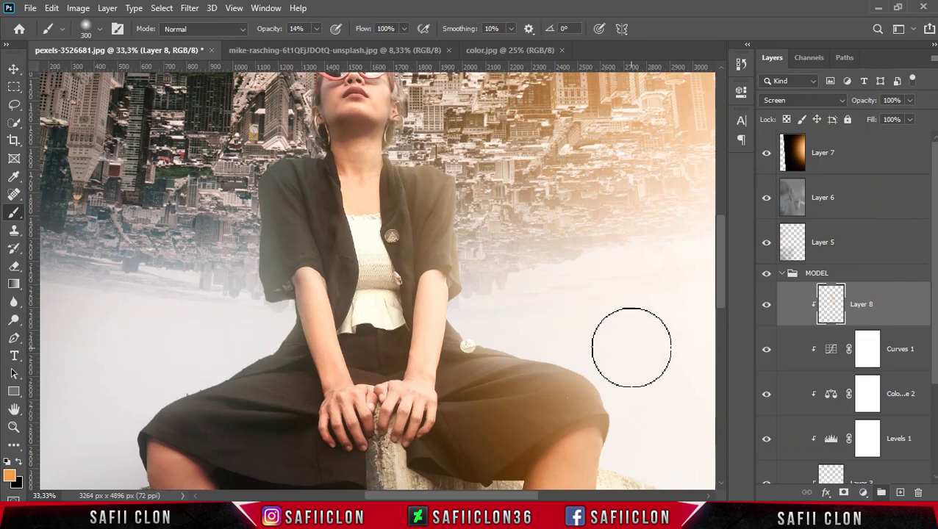
pyautogui.press(']')
pyautogui.scroll(-3, 629, 353)
pyautogui.click(566, 266)
pyautogui.click(624, 324)
pyautogui.scroll(-1, 624, 324)
pyautogui.press('[')
pyautogui.moveTo(597, 309); pyautogui.dragTo(586, 398)
# Paint warm light over the lower legs and shoes with 200–300 brush sizes
pyautogui.scroll(-1, 593, 397)
pyautogui.press('[')
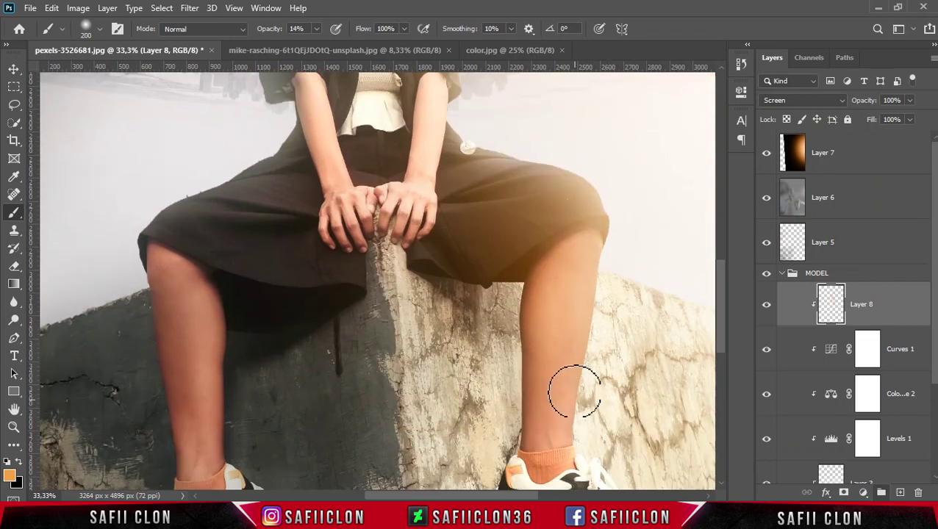
pyautogui.press(']')
pyautogui.scroll(-1, 580, 452)
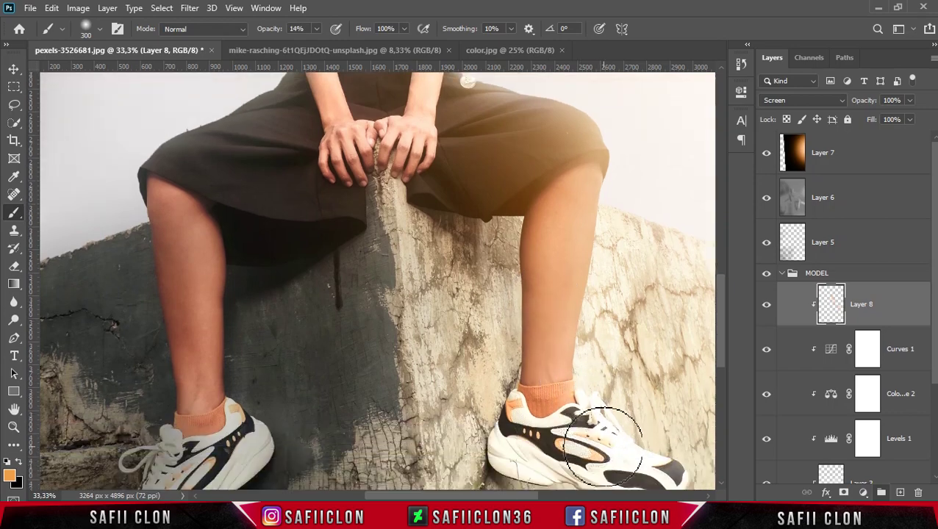
pyautogui.scroll(1, 636, 320)
pyautogui.scroll(1, 632, 313)
pyautogui.press('[')
pyautogui.press('[')
pyautogui.press('[')
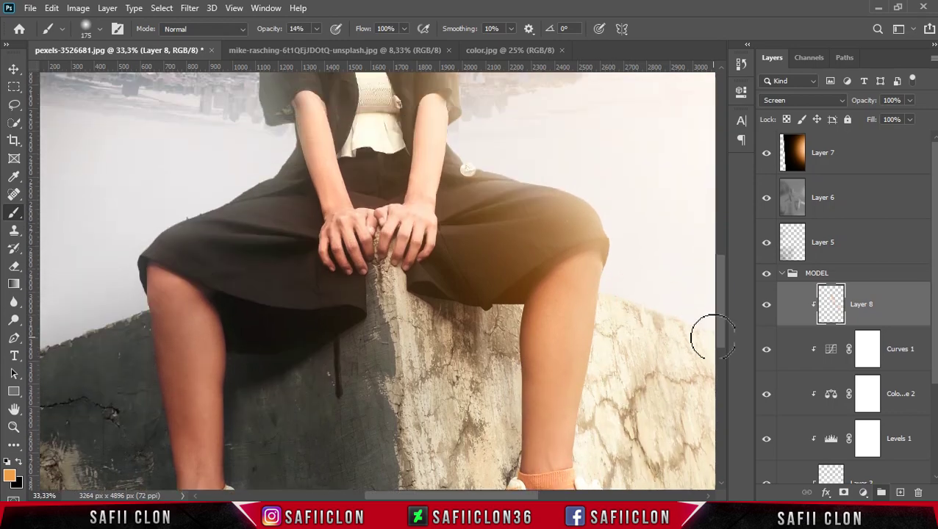
pyautogui.hotkey('ctrl', '-')
pyautogui.hotkey('ctrl', '-')
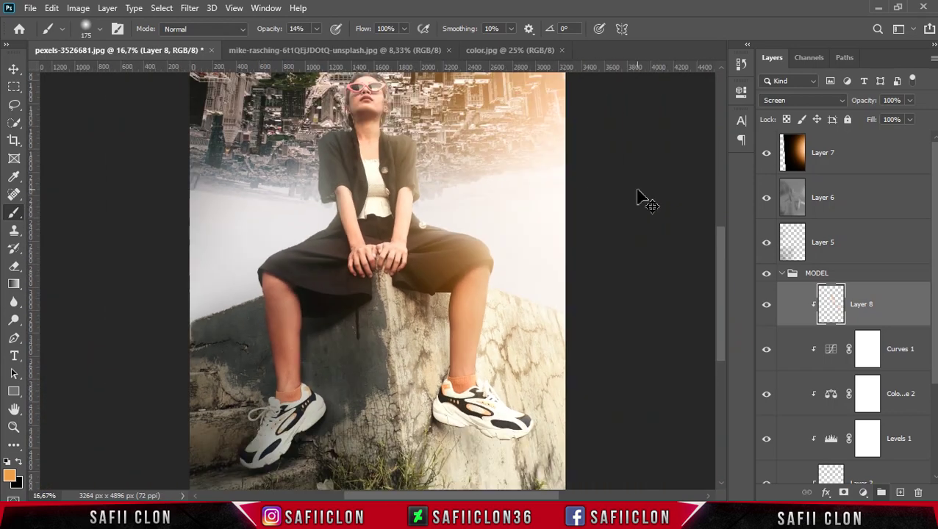
pyautogui.hotkey('ctrl', '-')
pyautogui.moveTo(721, 283); pyautogui.dragTo(720, 244)
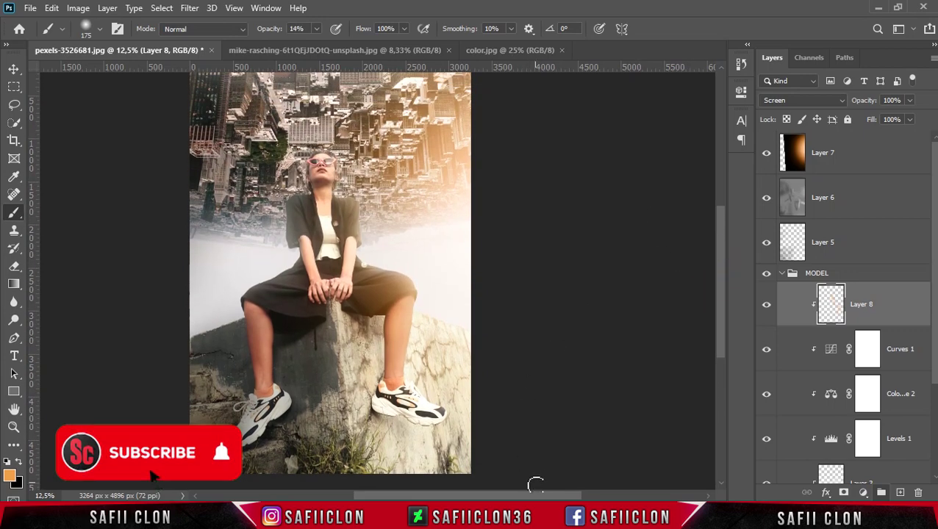
pyautogui.moveTo(537, 496); pyautogui.dragTo(519, 495)
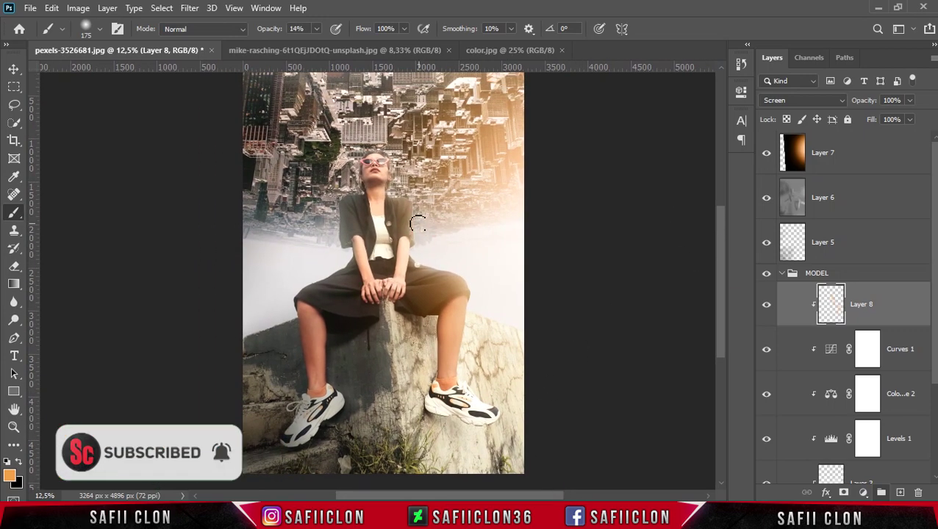
# Compare the image with and without Layer 8, then collapse the MODEL group
pyautogui.click(766, 304)
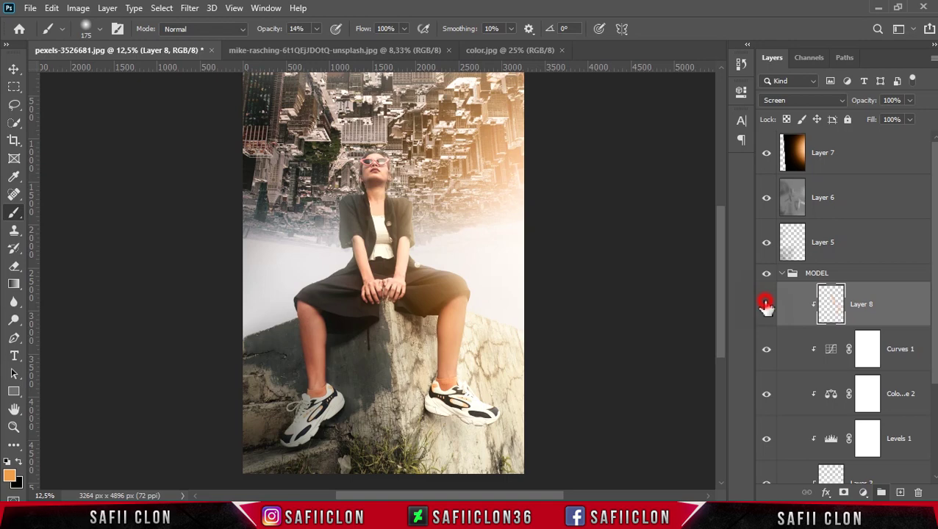
pyautogui.click(766, 304)
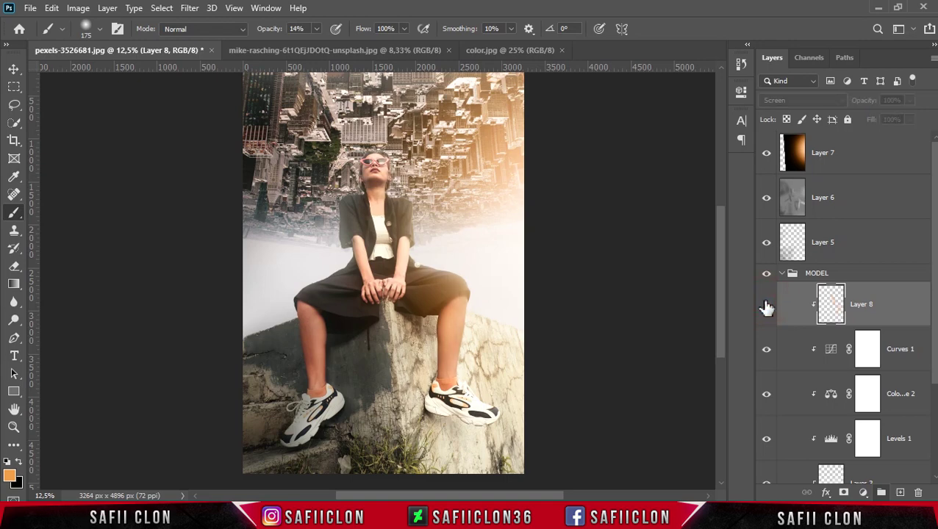
pyautogui.click(766, 304)
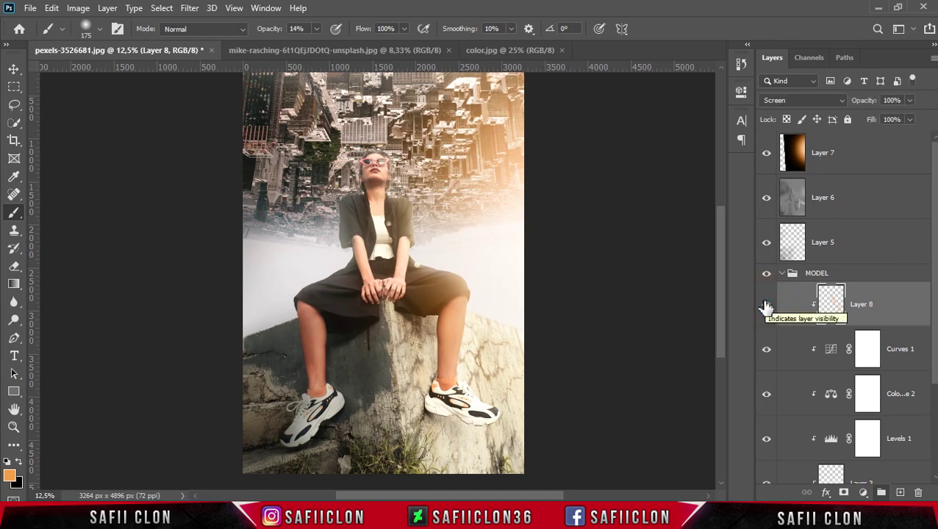
pyautogui.click(784, 277)
pyautogui.click(856, 159)
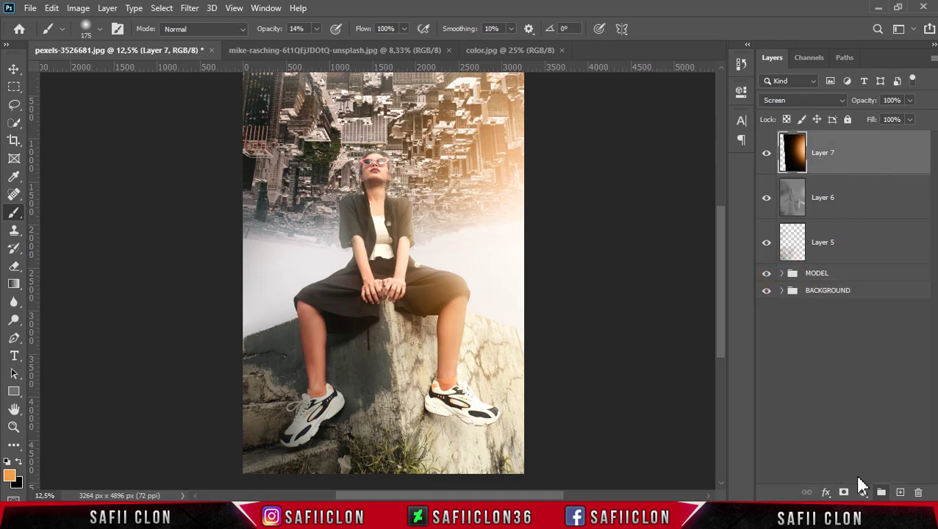
# Add a Curves adjustment layer with a highlight point raised to output 190
pyautogui.click(863, 494)
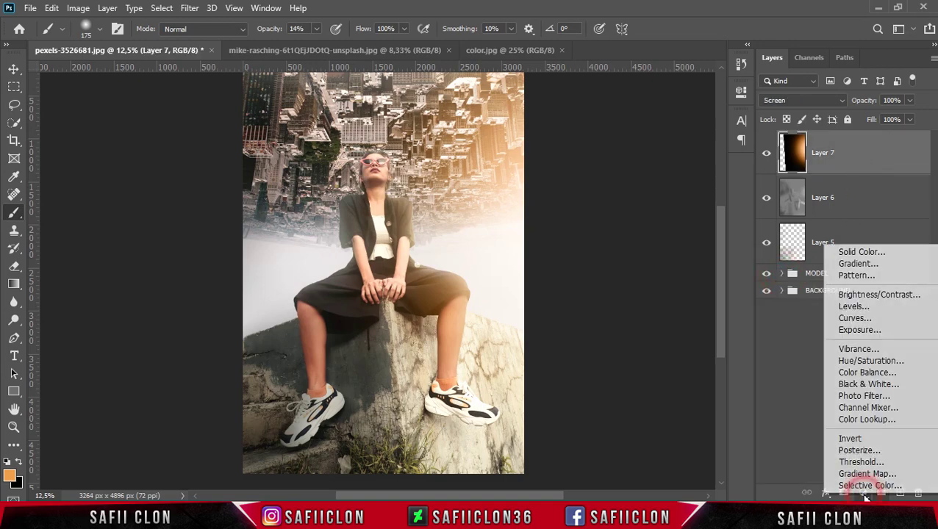
pyautogui.click(865, 318)
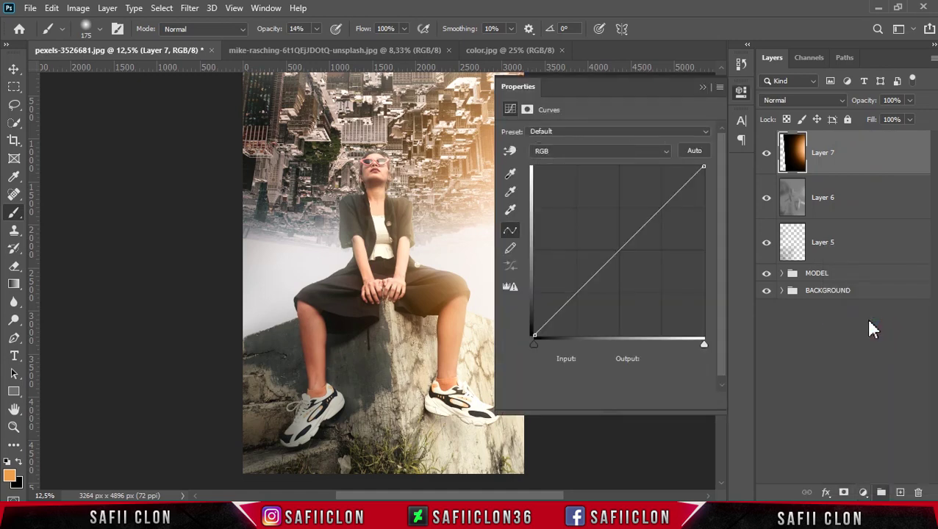
pyautogui.click(704, 166)
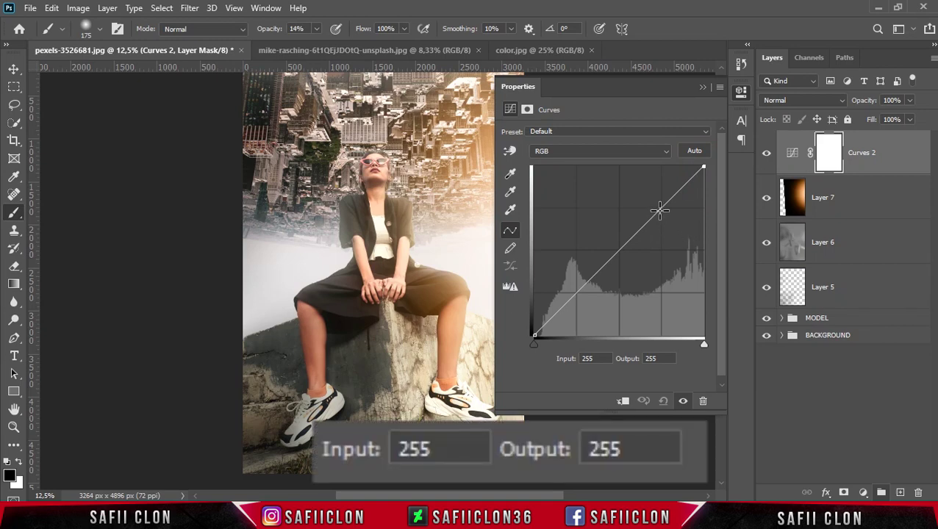
pyautogui.click(660, 211)
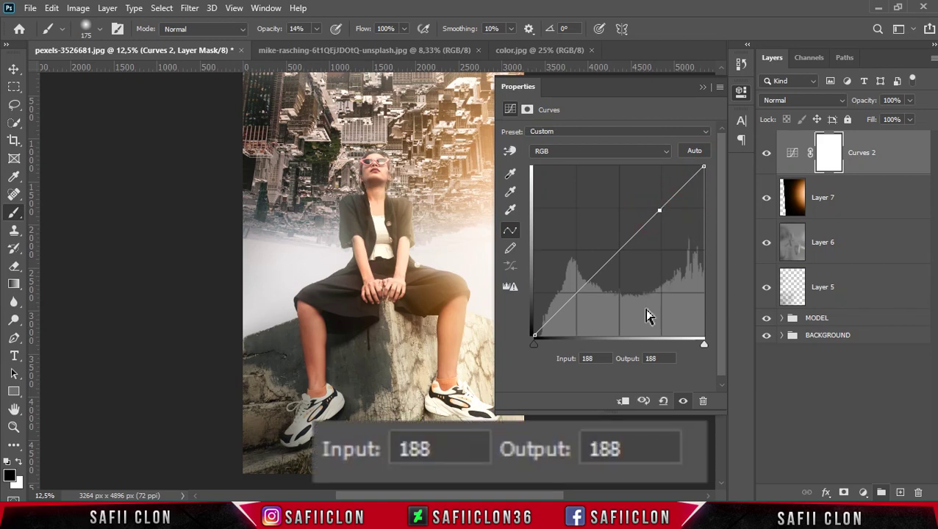
pyautogui.click(589, 358)
pyautogui.click(667, 359)
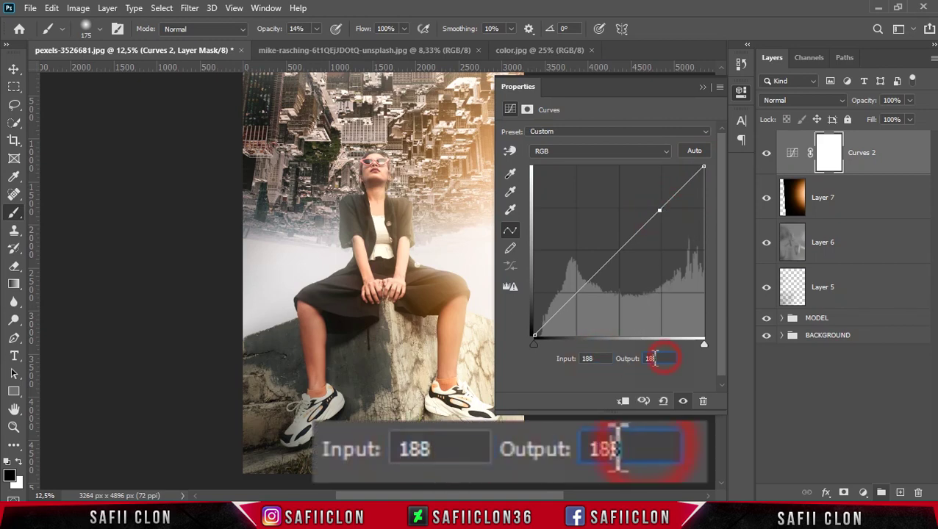
pyautogui.write('190')
# Add curve points at 129→128 for midtones and 65→64 for shadows
pyautogui.click(618, 250)
pyautogui.click(588, 360)
pyautogui.write('129')
pyautogui.click(651, 358)
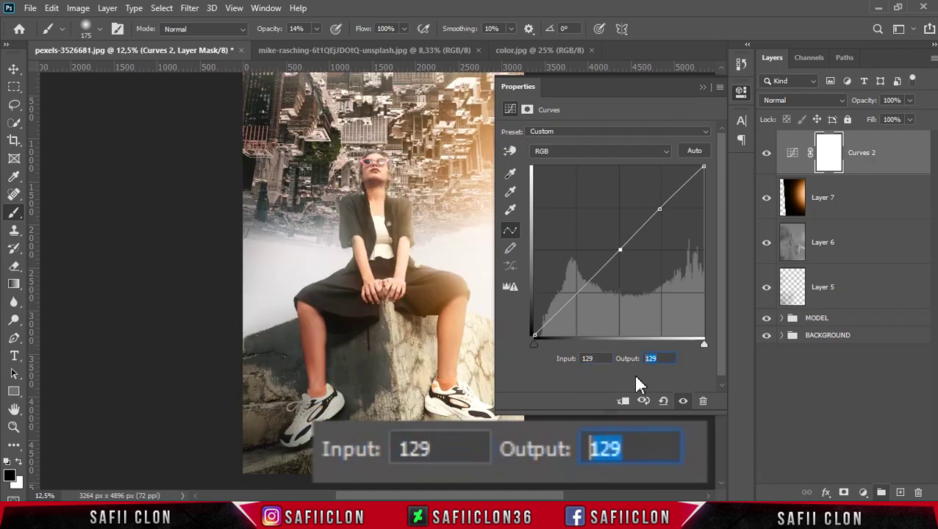
pyautogui.write('128')
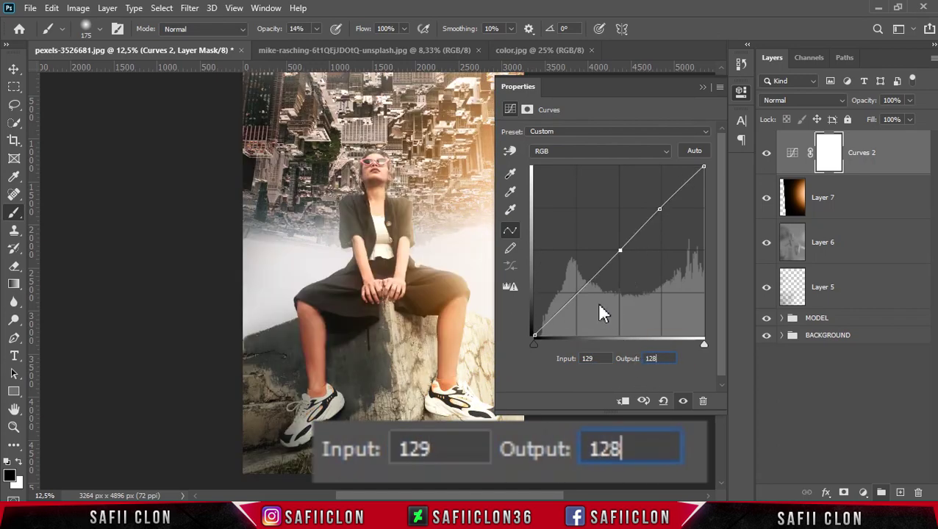
pyautogui.click(576, 296)
pyautogui.click(587, 357)
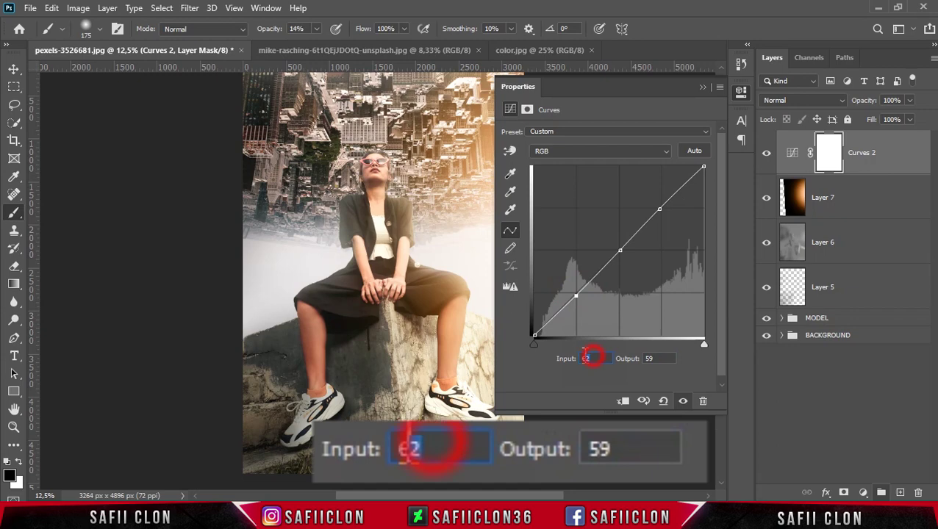
pyautogui.write('65')
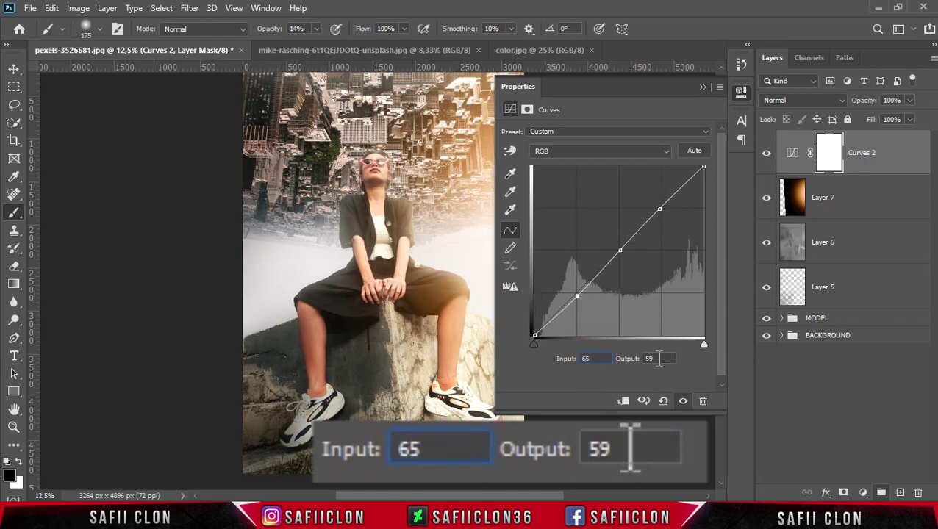
pyautogui.click(659, 358)
pyautogui.write('64')
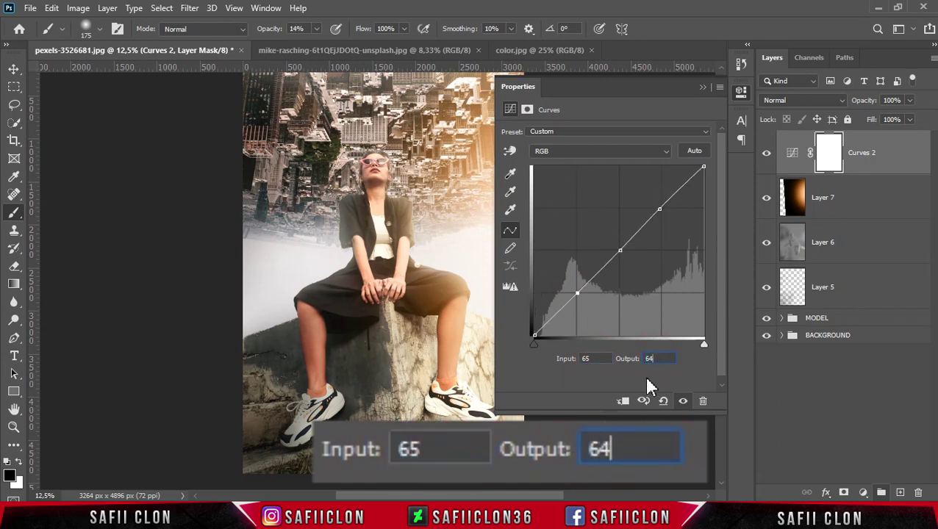
# Lift the curve's black point output to 11 and close the Curves properties
pyautogui.click(534, 335)
pyautogui.click(590, 358)
pyautogui.click(647, 359)
pyautogui.write('11')
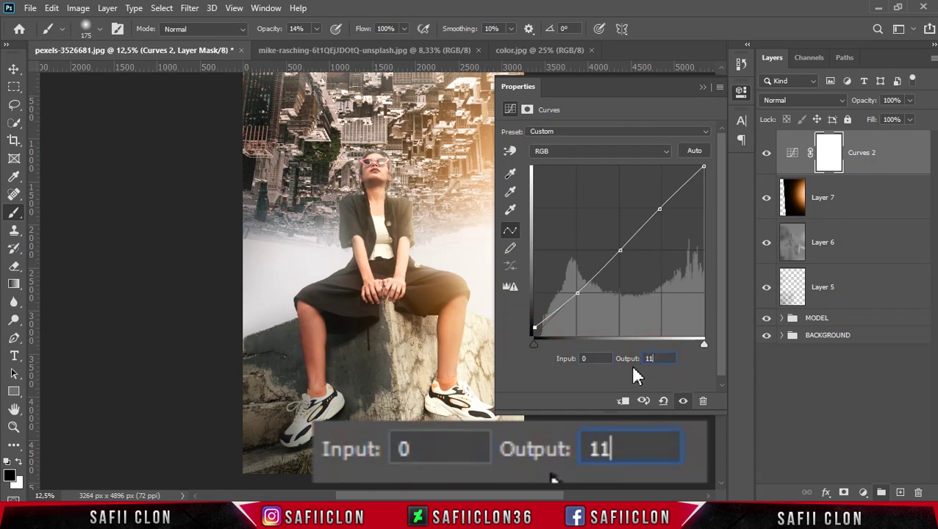
pyautogui.click(701, 88)
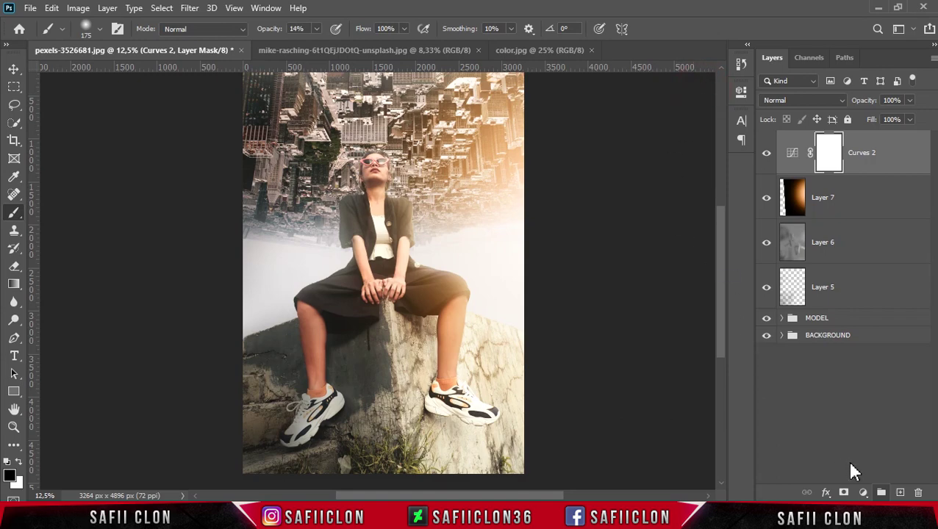
pyautogui.click(865, 493)
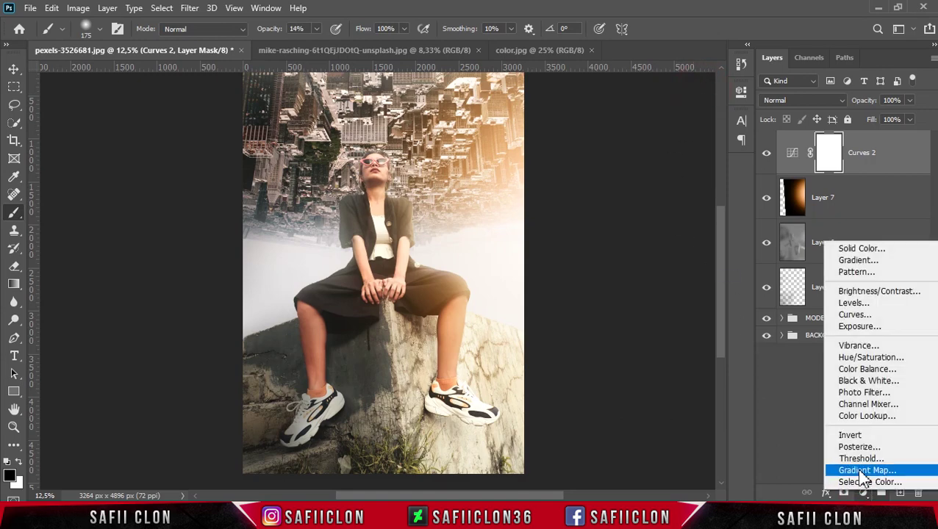
# Add a Color Lookup adjustment using the HorrorBlue.3DL 3DLUT file
pyautogui.click(863, 418)
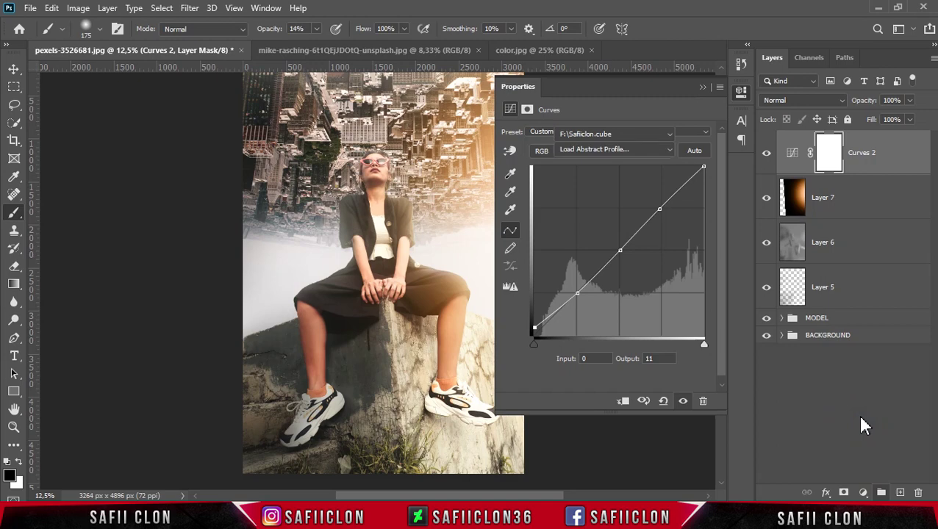
pyautogui.click(629, 135)
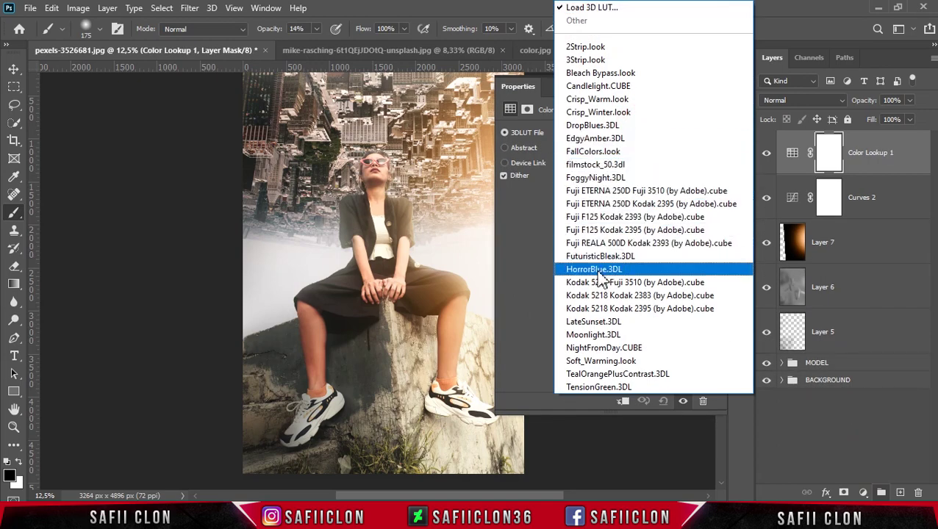
pyautogui.click(599, 270)
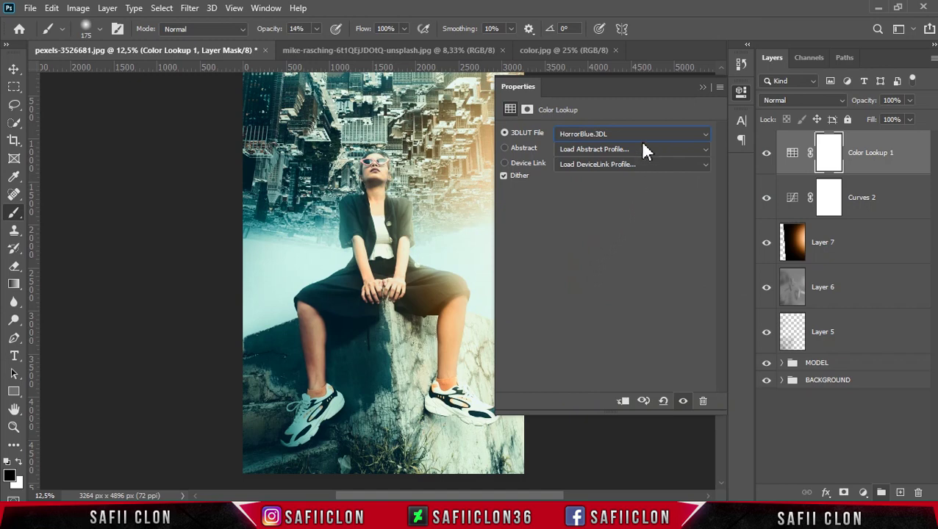
pyautogui.click(703, 88)
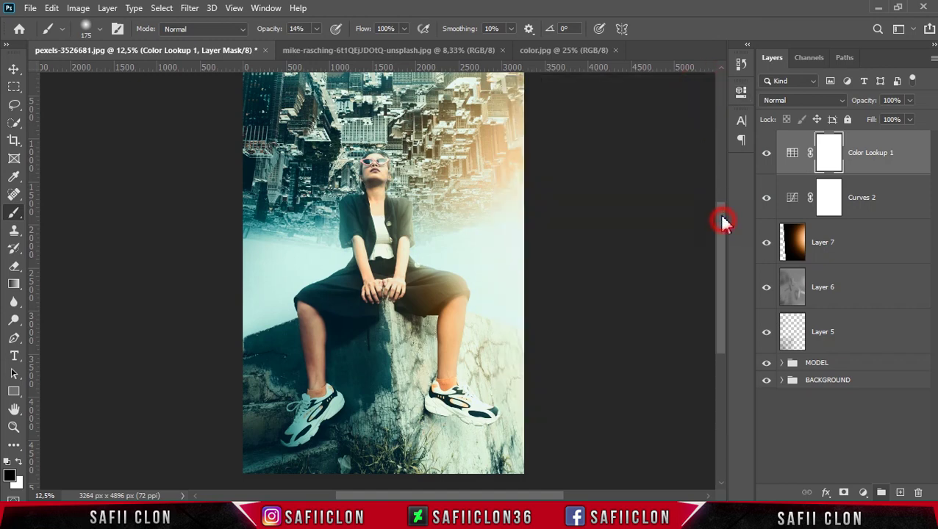
pyautogui.moveTo(723, 223); pyautogui.dragTo(722, 221)
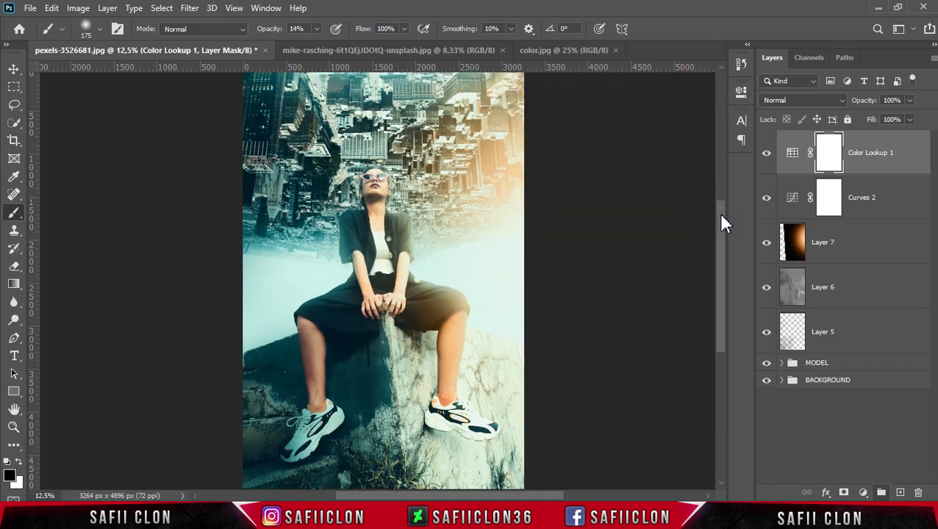
# Lower Color Lookup 1 to 51% opacity and compare it on and off
pyautogui.click(910, 100)
pyautogui.moveTo(912, 118); pyautogui.dragTo(902, 121)
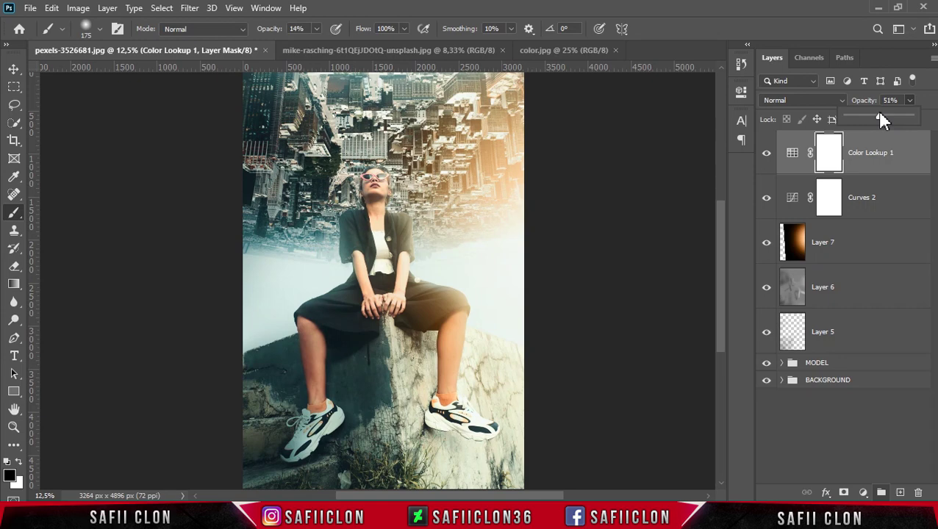
pyautogui.click(910, 100)
pyautogui.click(766, 155)
pyautogui.click(766, 154)
pyautogui.click(765, 154)
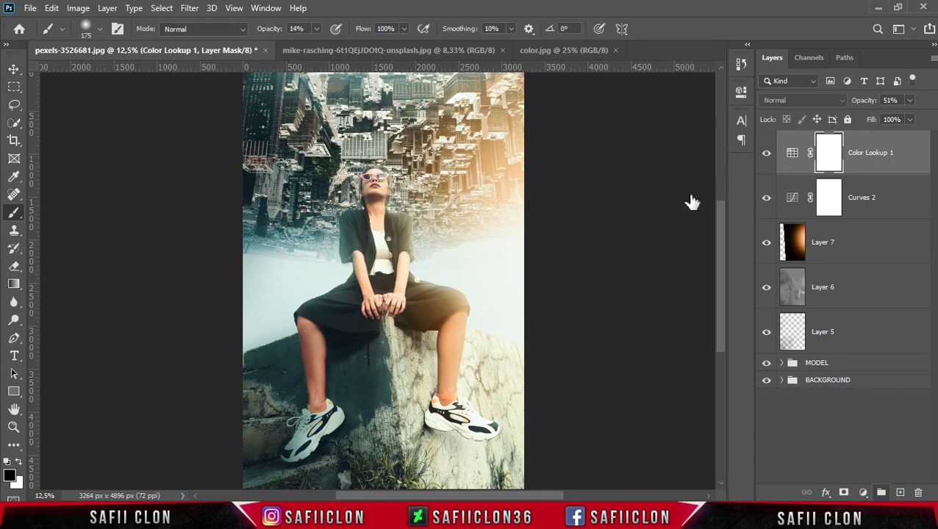
pyautogui.click(863, 494)
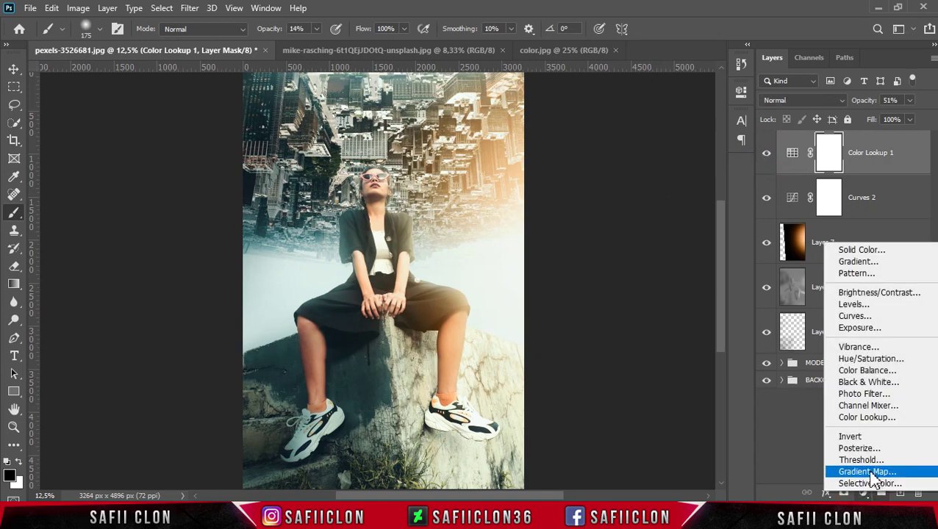
# Add a Gradient Map starting from the Black, White gradient preset
pyautogui.click(875, 474)
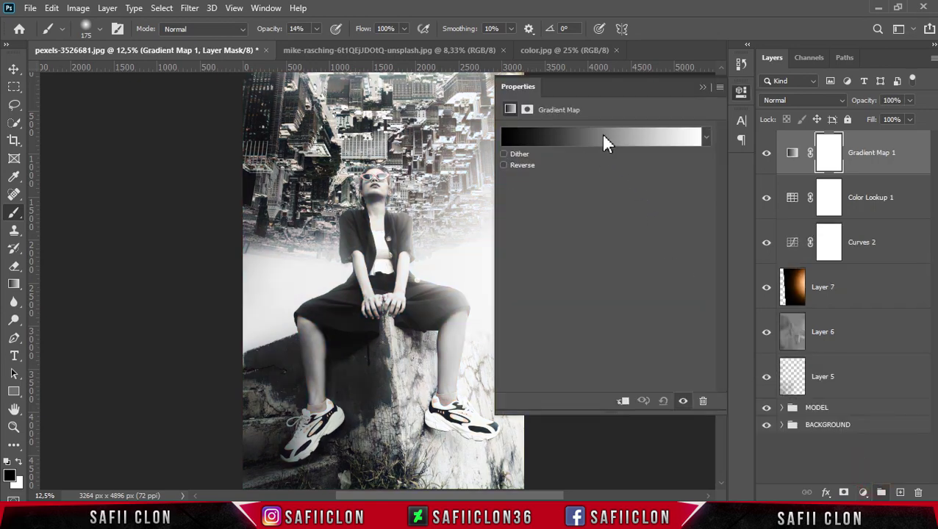
pyautogui.click(616, 140)
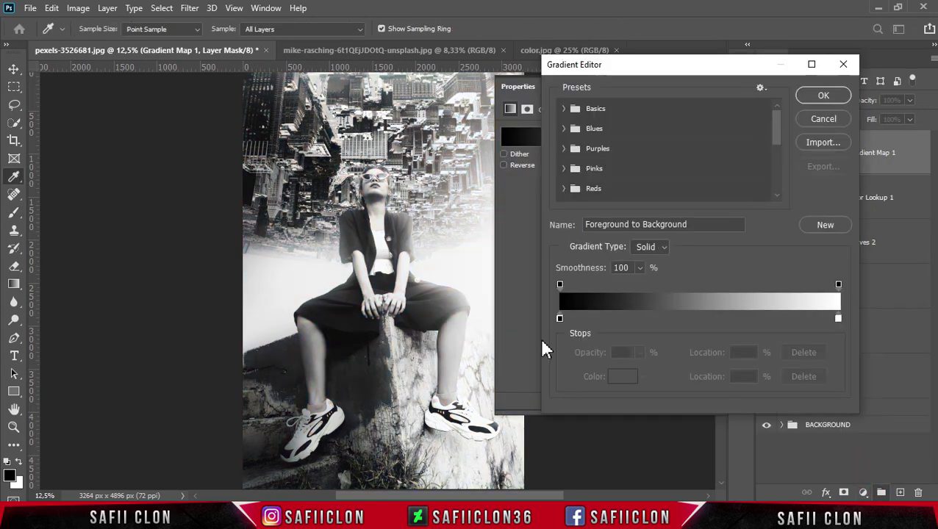
pyautogui.moveTo(540, 498); pyautogui.dragTo(557, 496)
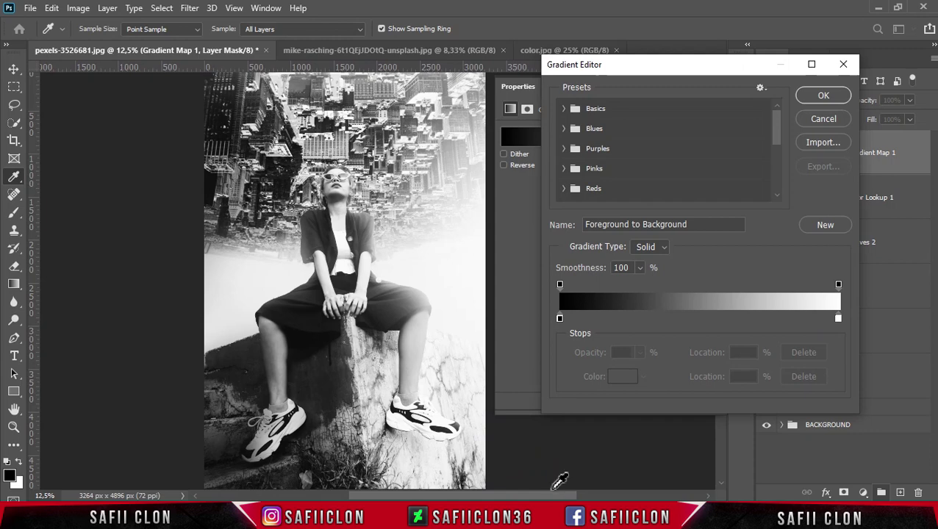
pyautogui.click(564, 108)
pyautogui.click(624, 130)
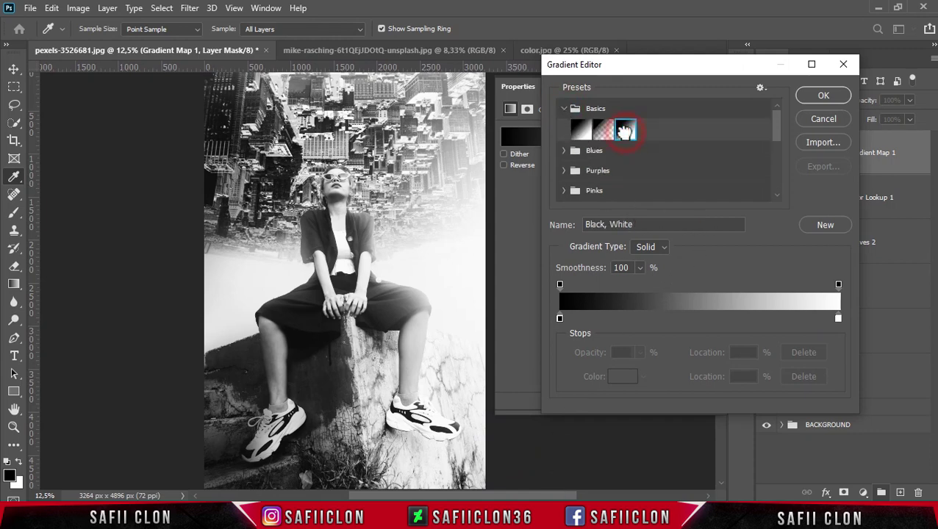
# Set the gradient stops to yellow #facc22 and orange-red #f83600 and apply
pyautogui.click(559, 319)
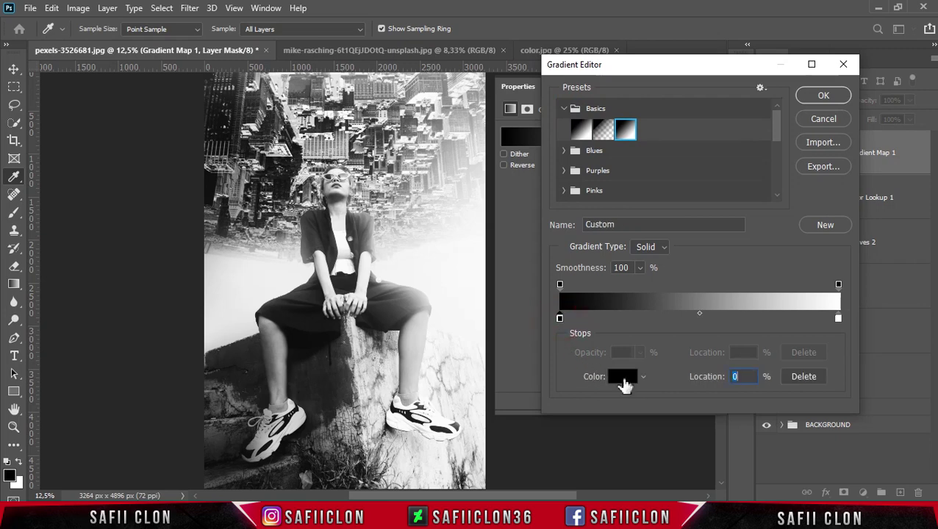
pyautogui.click(622, 379)
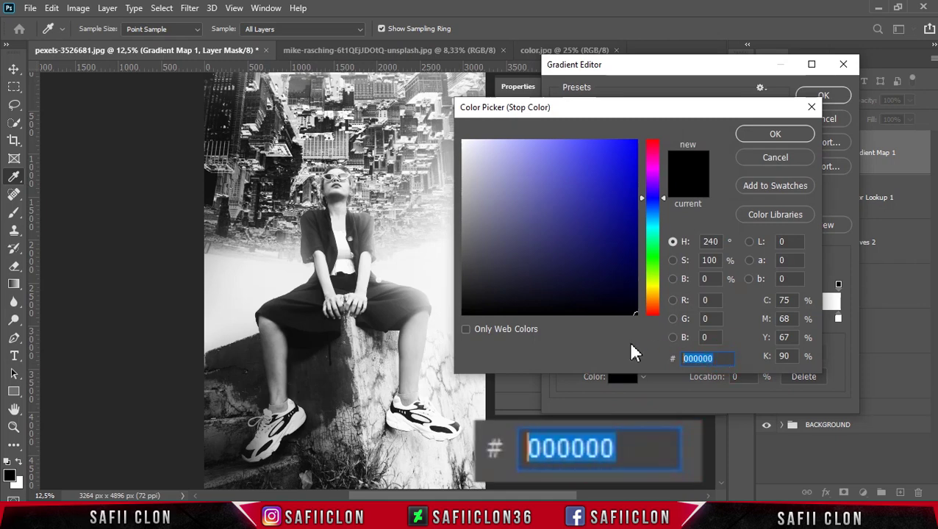
pyautogui.write('fac')
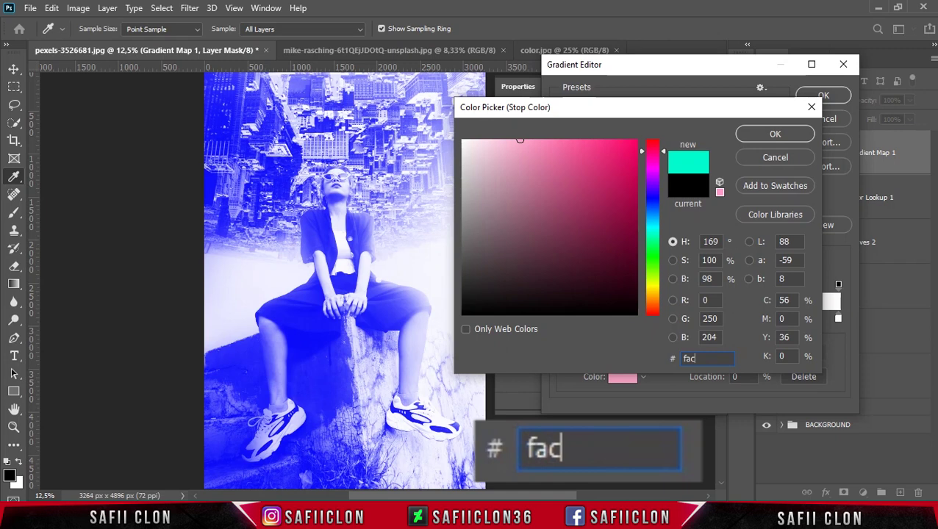
pyautogui.write('c22')
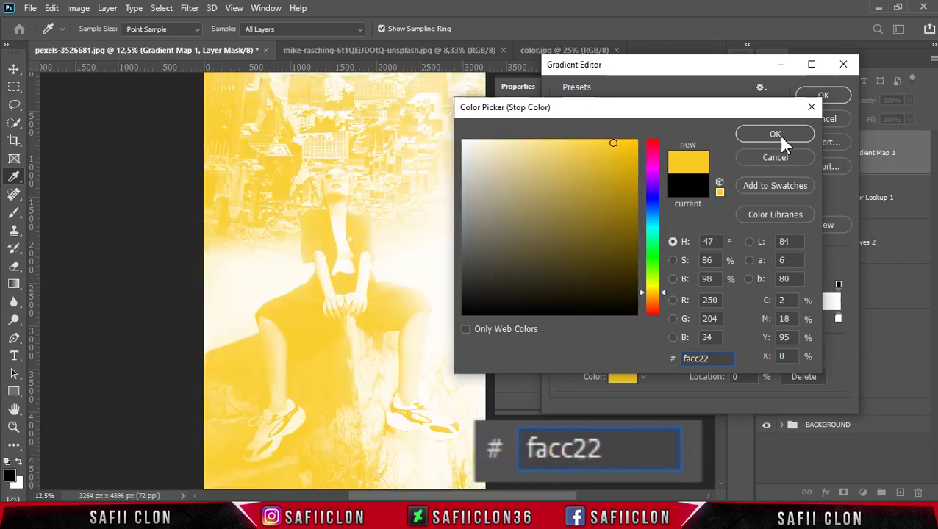
pyautogui.click(777, 134)
pyautogui.click(837, 318)
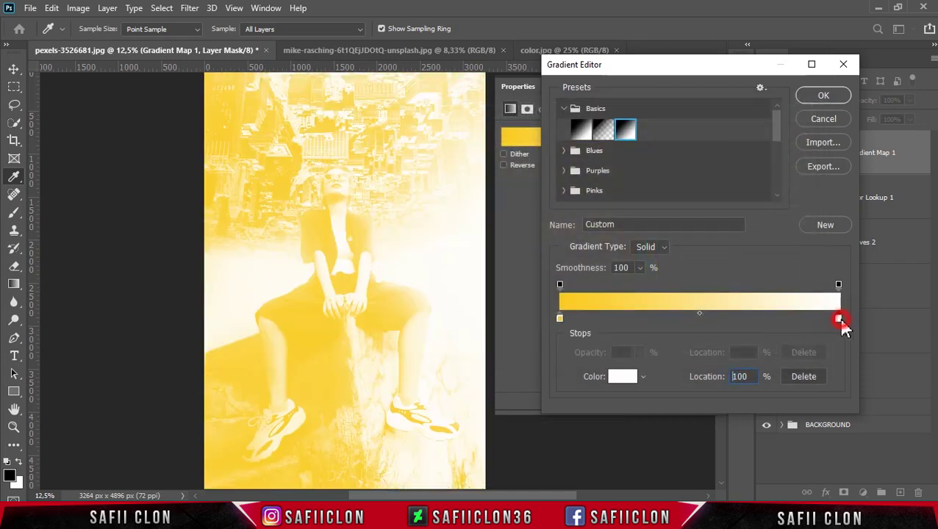
pyautogui.click(622, 376)
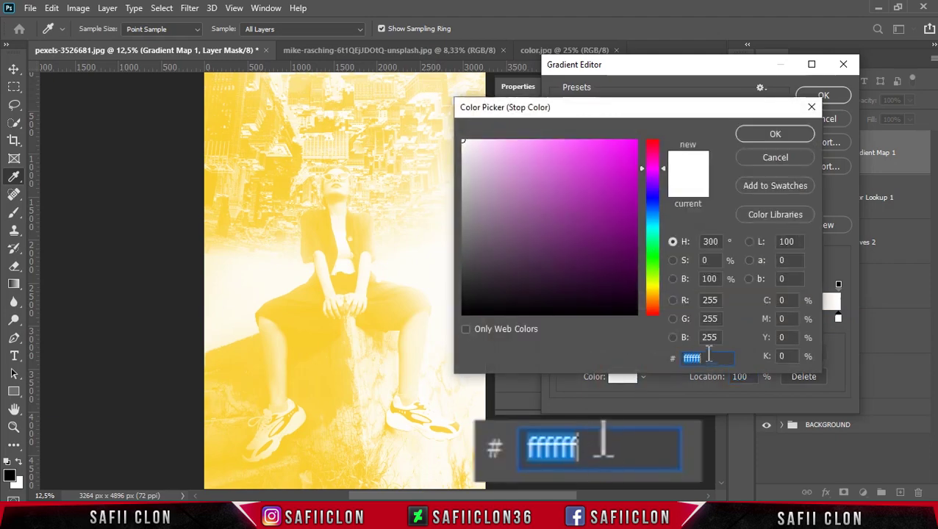
pyautogui.write('f8')
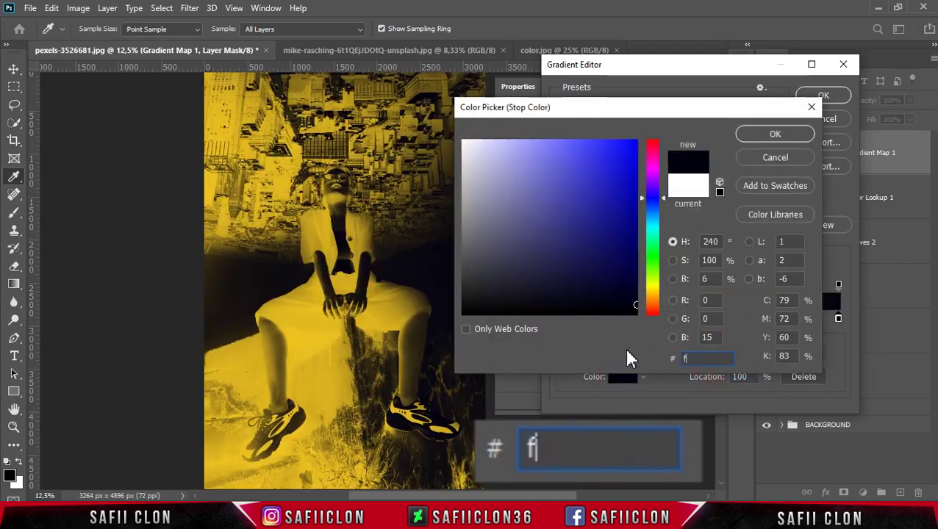
pyautogui.write('36')
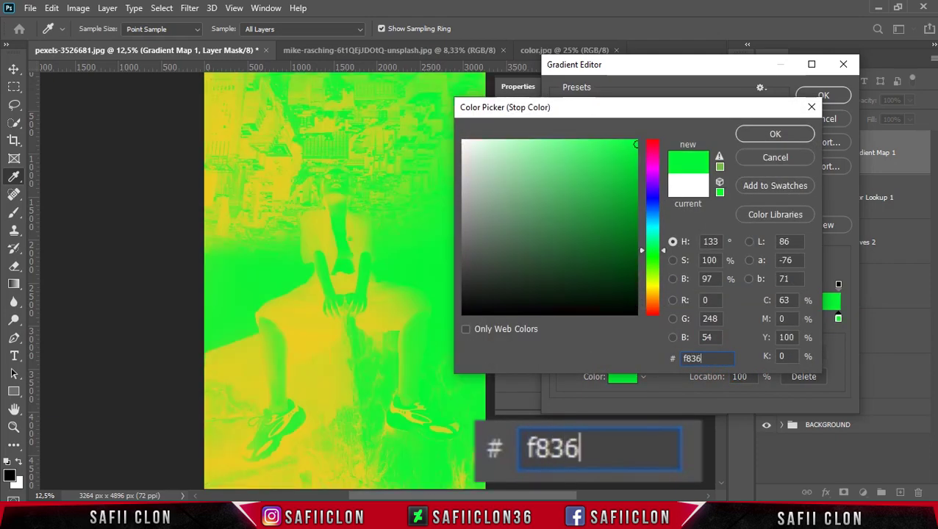
pyautogui.write('00')
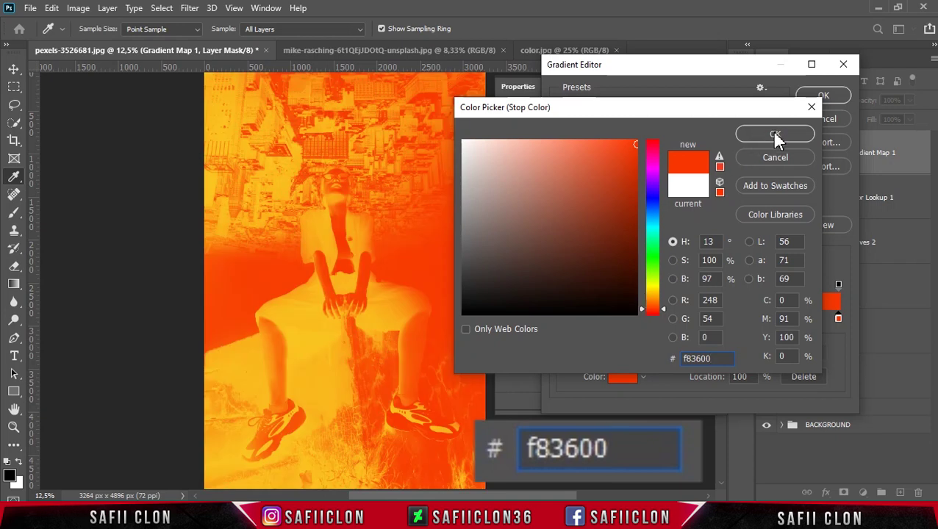
pyautogui.click(768, 132)
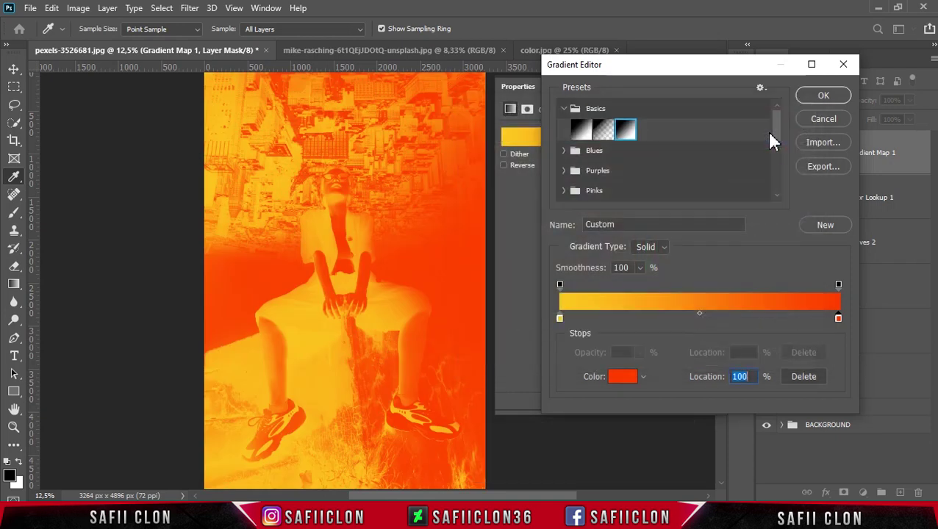
pyautogui.click(823, 98)
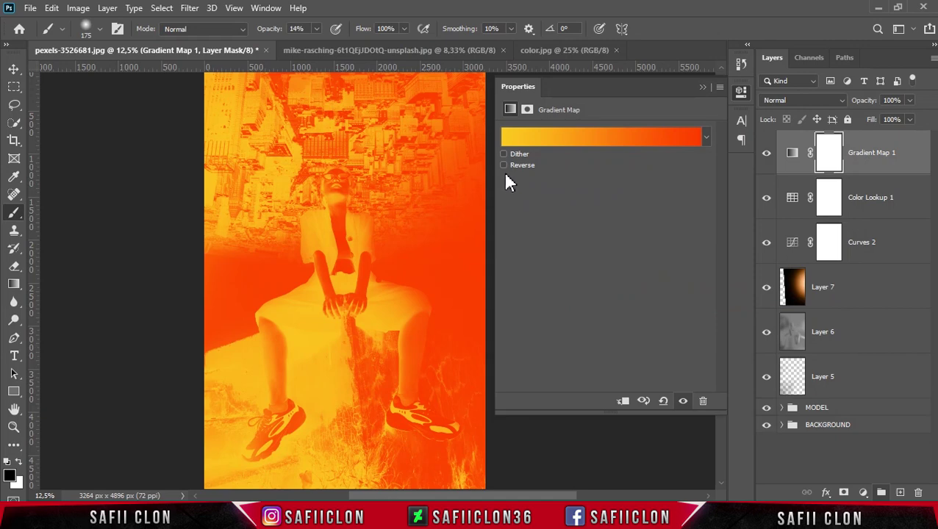
# Reverse the gradient map and set its blend mode to Color Burn
pyautogui.click(504, 166)
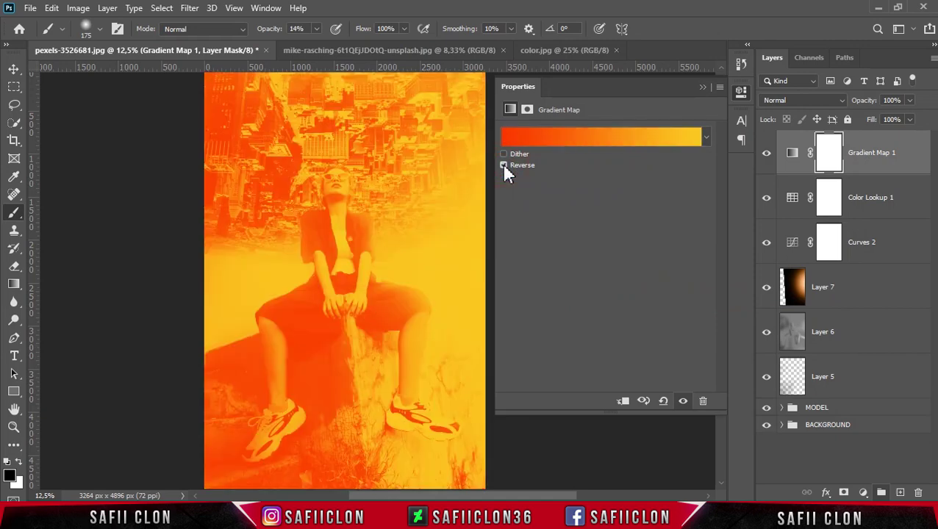
pyautogui.click(702, 88)
pyautogui.click(803, 101)
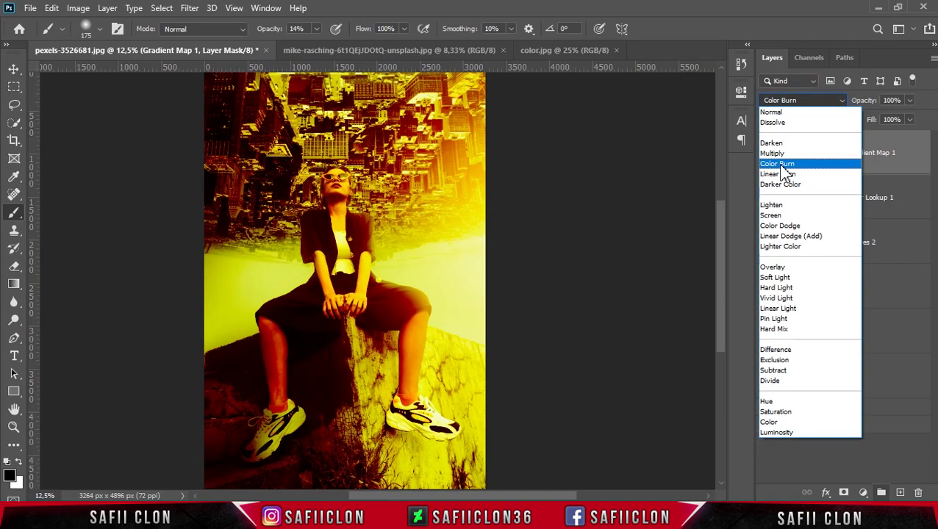
pyautogui.click(781, 164)
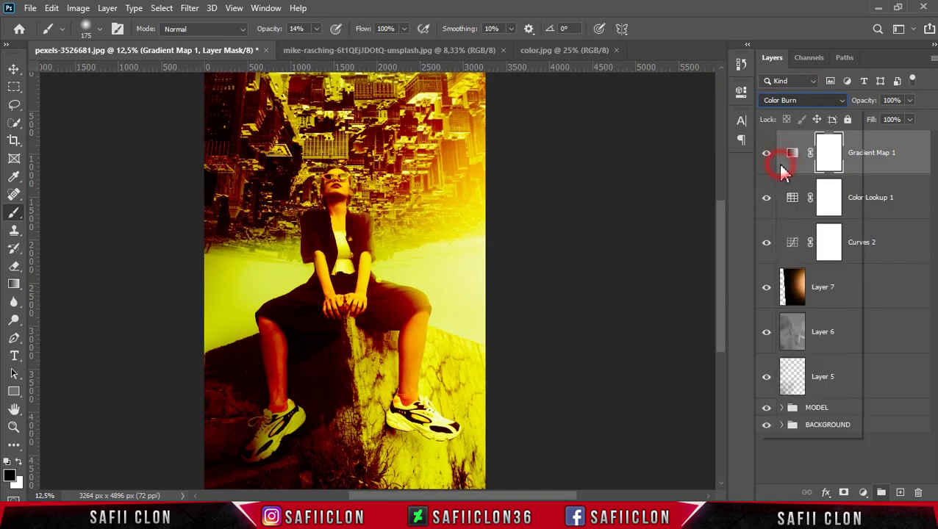
# Lower Gradient Map 1 to 16% opacity and compare before and after
pyautogui.click(910, 101)
pyautogui.moveTo(910, 119); pyautogui.dragTo(875, 119)
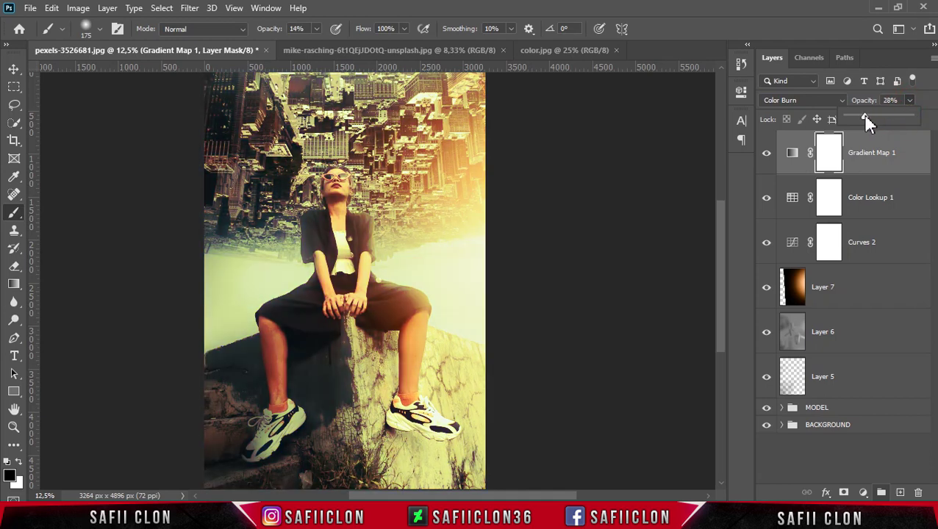
pyautogui.moveTo(861, 116); pyautogui.dragTo(858, 117)
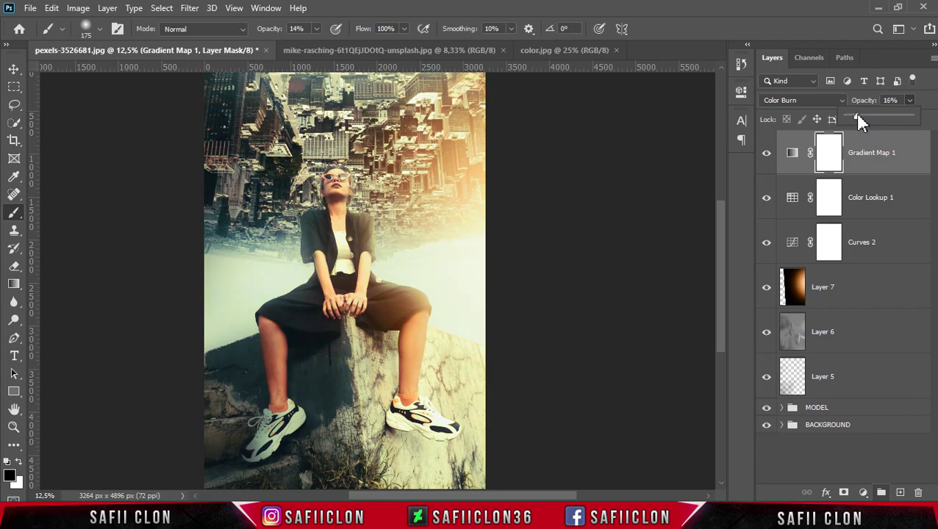
pyautogui.click(910, 101)
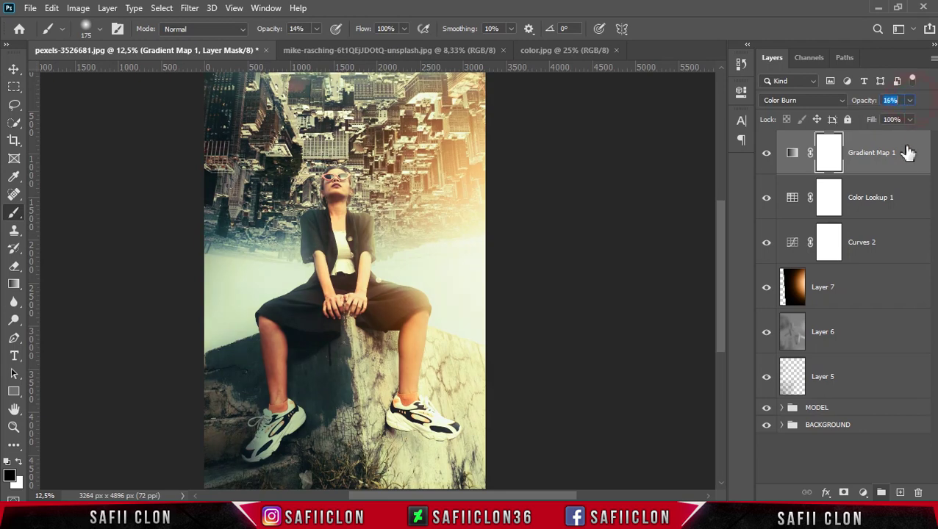
pyautogui.click(767, 154)
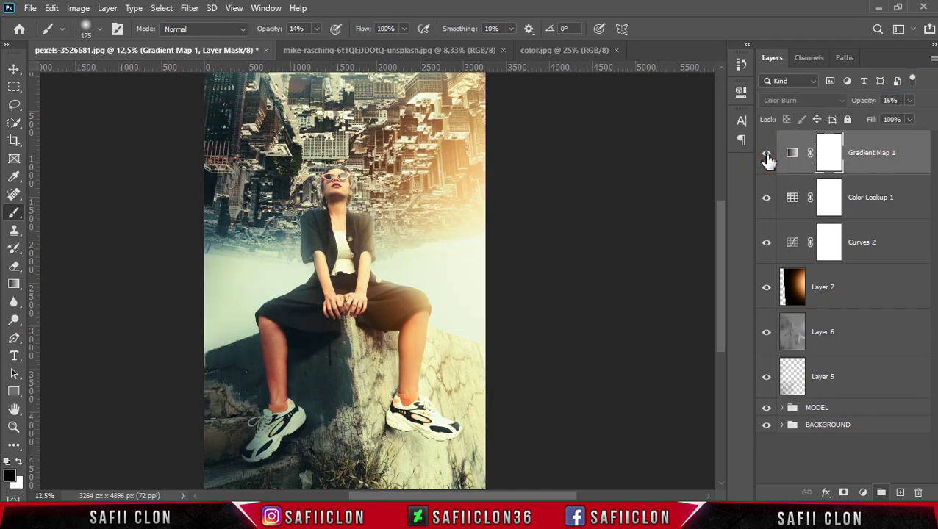
pyautogui.hotkey('ctrl', '-')
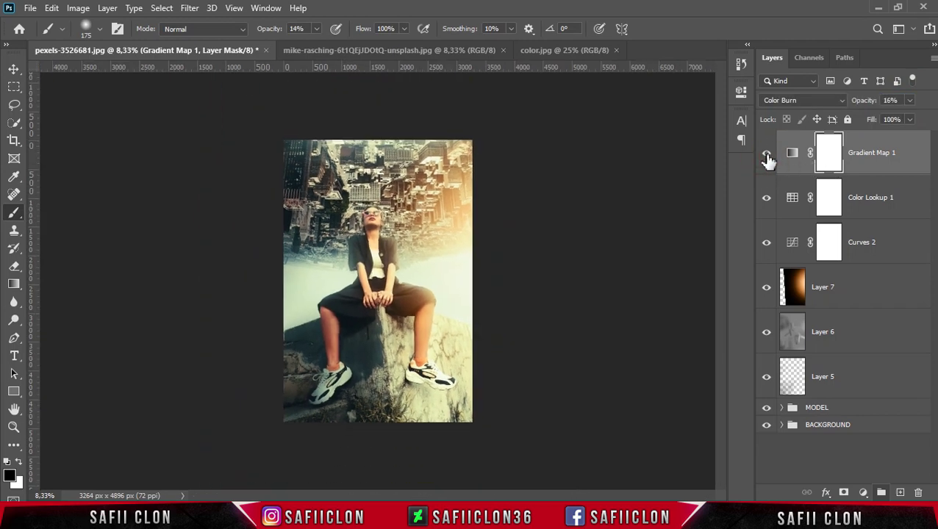
pyautogui.hotkey('ctrl', '+')
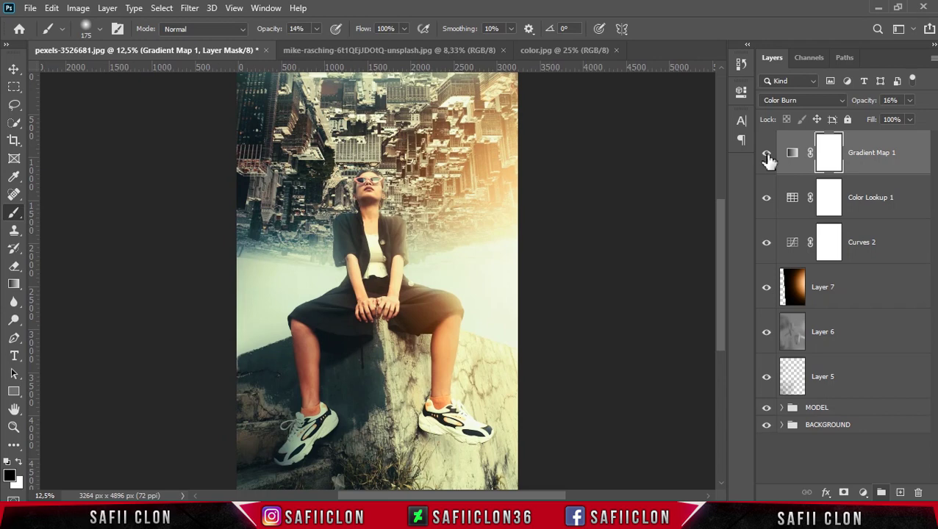
# Stamp all visible layers into a merged layer named ALTERNATIVE COLOR
pyautogui.click(902, 150)
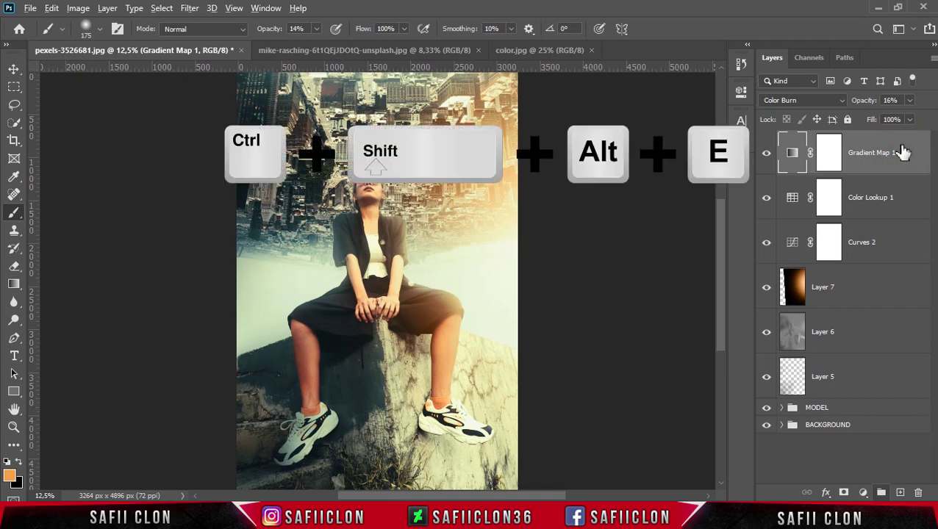
pyautogui.hotkey('ctrl', 'shift', 'alt', 'e')
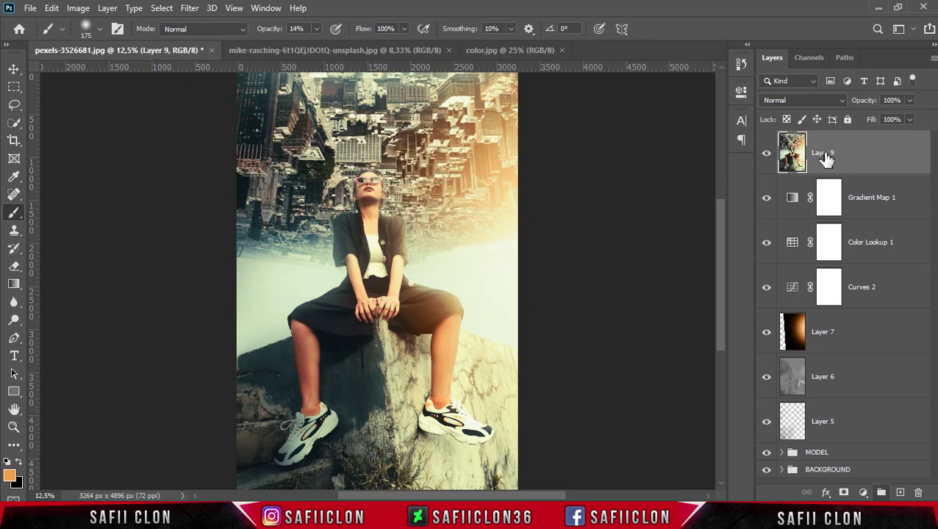
pyautogui.doubleClick(823, 155)
pyautogui.write('ALTERNATIVE COLOR')
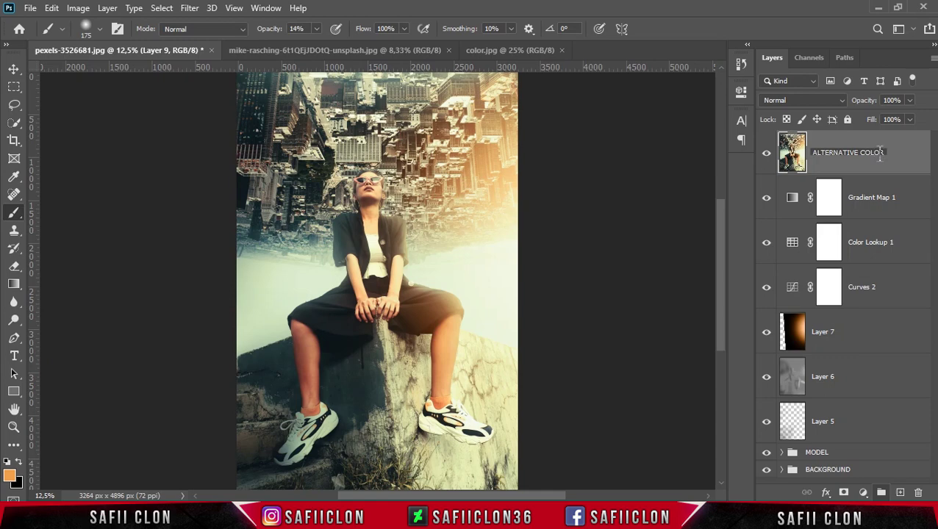
pyautogui.click(900, 155)
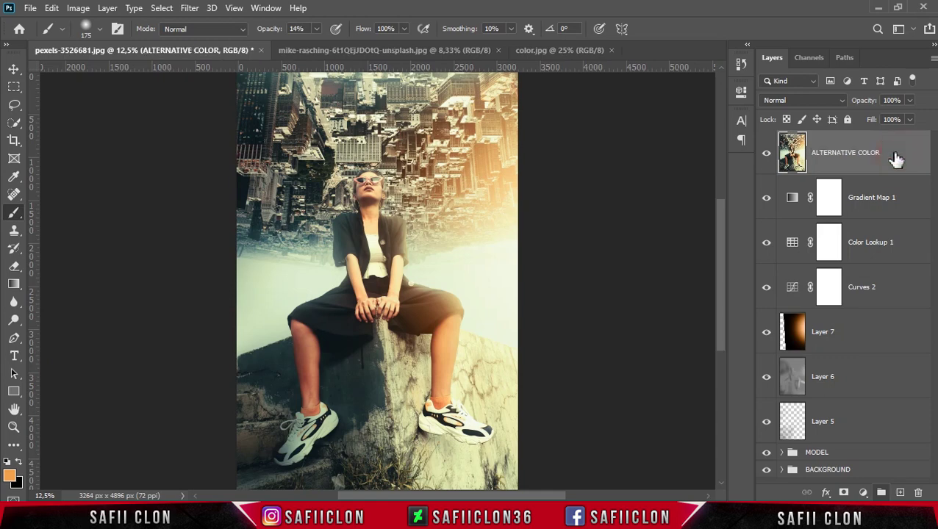
# Convert ALTERNATIVE COLOR to a smart object and launch Nik Color Efex Pro 4
pyautogui.rightClick(873, 149)
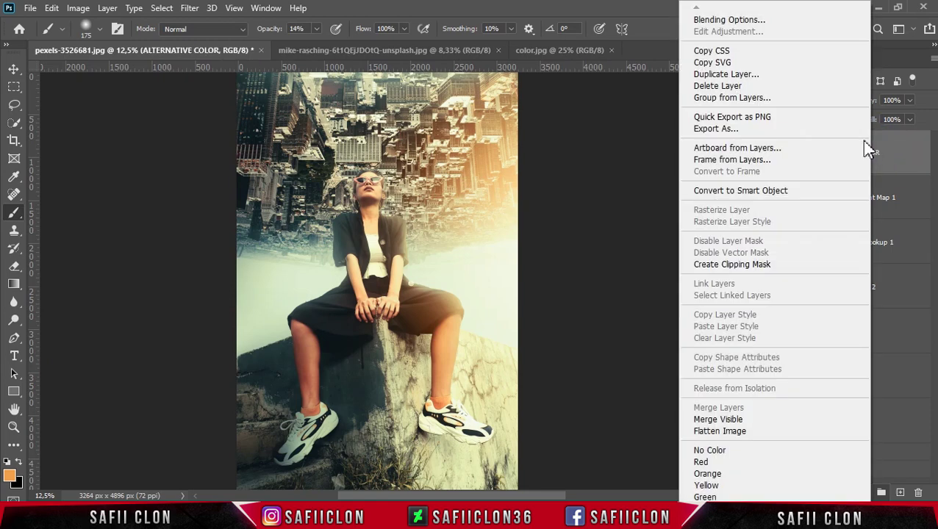
pyautogui.click(732, 190)
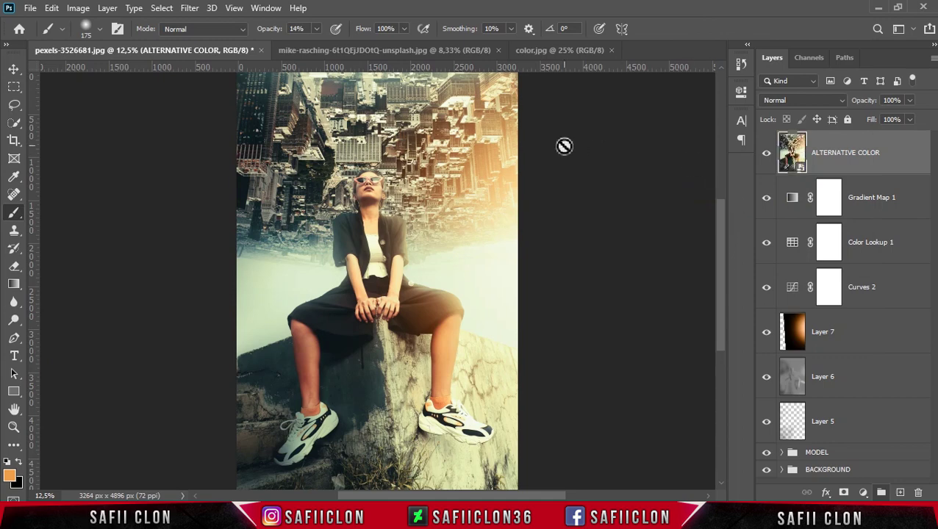
pyautogui.click(189, 10)
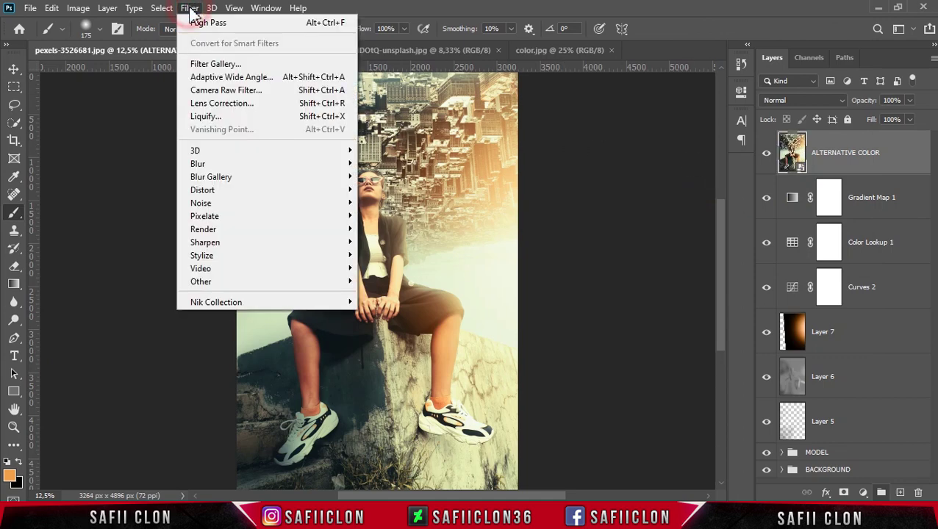
pyautogui.moveTo(216, 302)
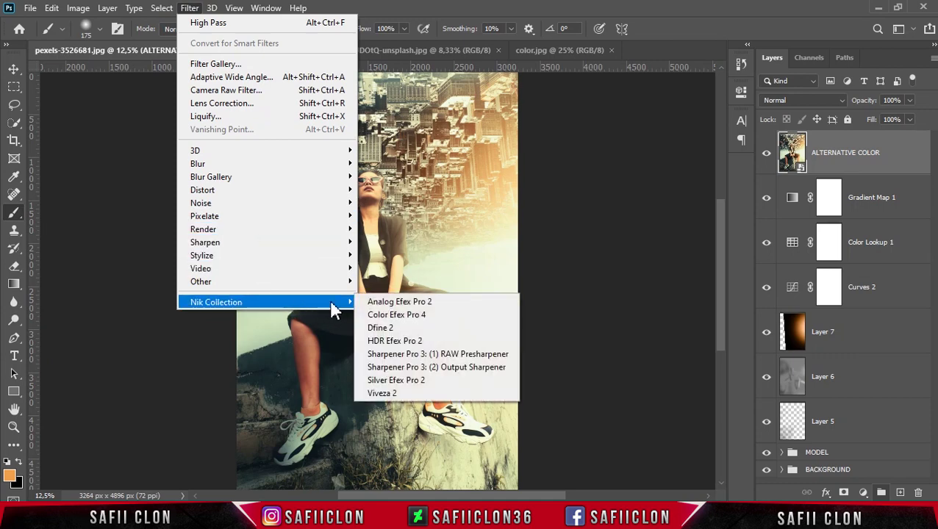
pyautogui.click(416, 317)
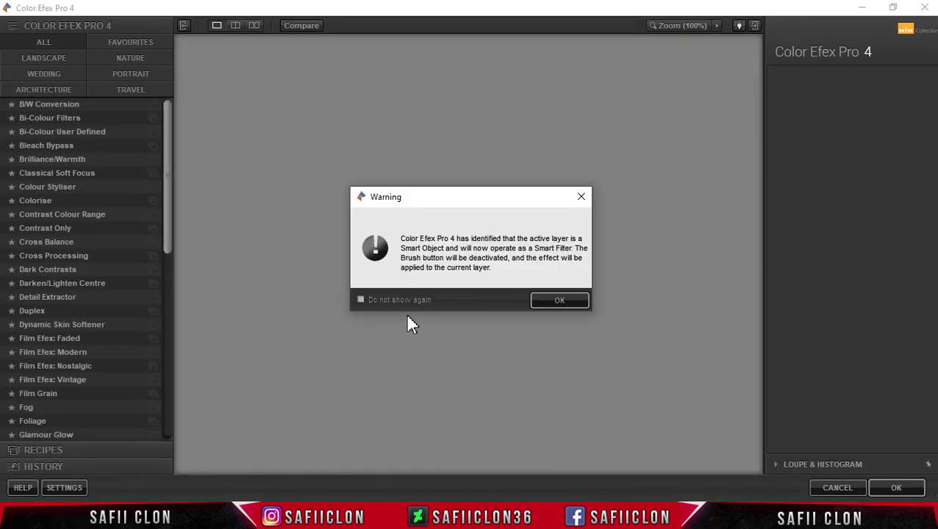
# Dismiss the Smart Object warning so Color Efex Pro 4 loads the layer
pyautogui.click(558, 302)
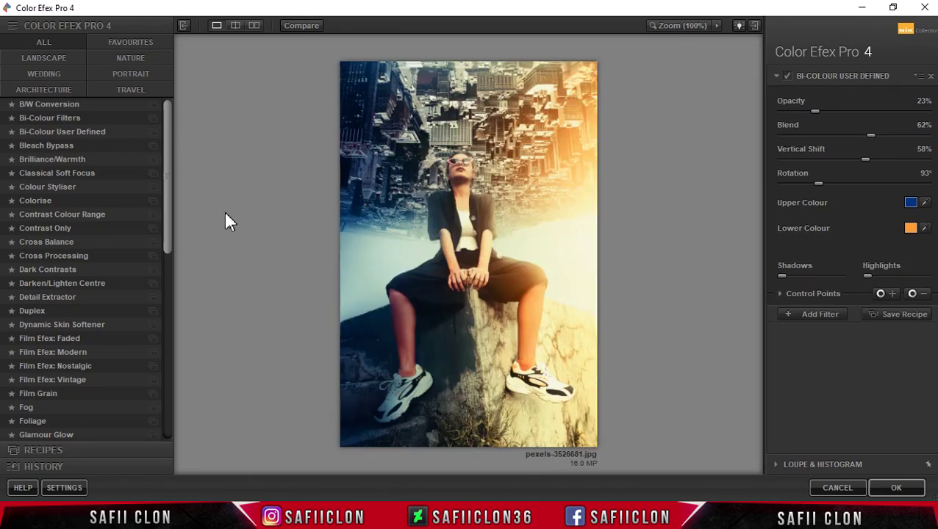
# Apply Bi-Colour User Defined: opacity 23%, blend 62%, vertical shift 58%, rotation 95°
pyautogui.click(55, 132)
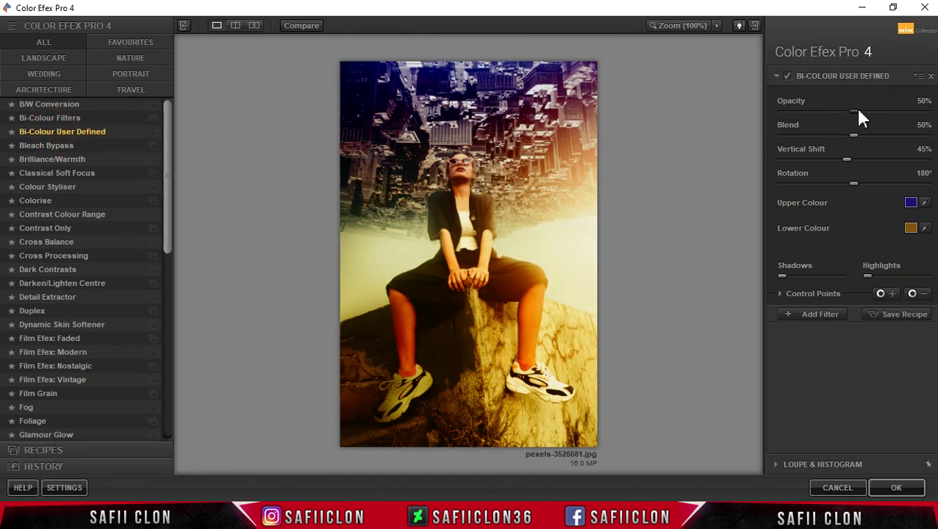
pyautogui.moveTo(856, 111); pyautogui.dragTo(820, 110)
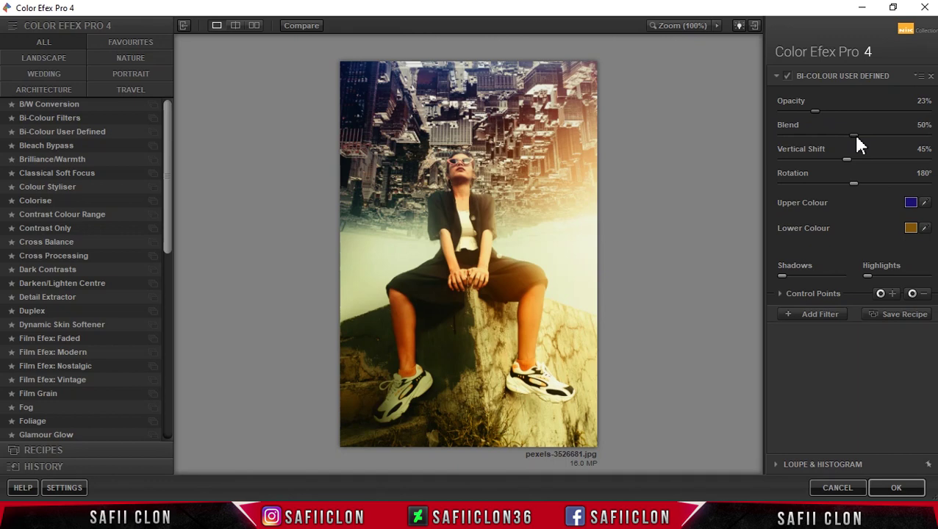
pyautogui.moveTo(856, 137); pyautogui.dragTo(868, 137)
pyautogui.moveTo(847, 158); pyautogui.dragTo(863, 158)
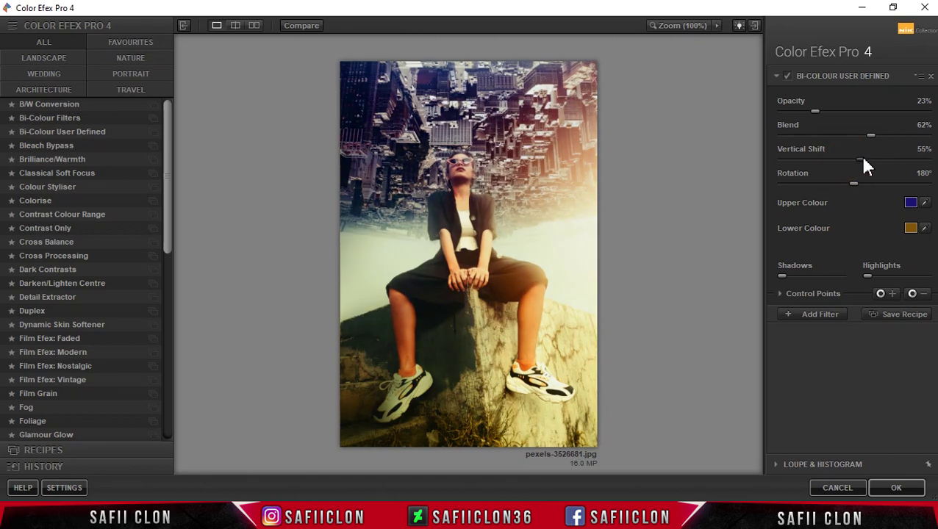
pyautogui.moveTo(867, 157)
pyautogui.mouseDown()
pyautogui.moveTo(845, 183)
pyautogui.moveTo(861, 183)
pyautogui.moveTo(820, 183)
pyautogui.mouseUp()
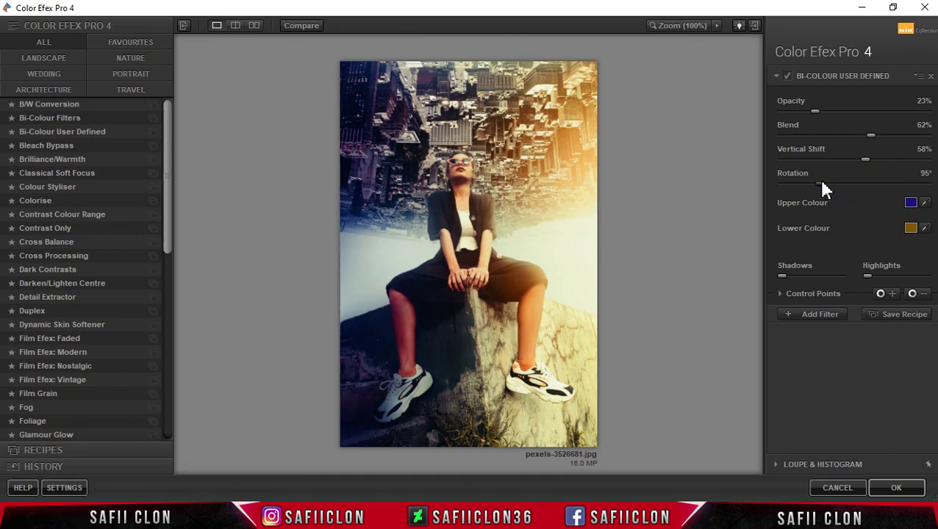
# Set the upper colour to Hue 145, Sat 236, Lum 64 (deep blue RGB 1, 51, 135)
pyautogui.click(911, 204)
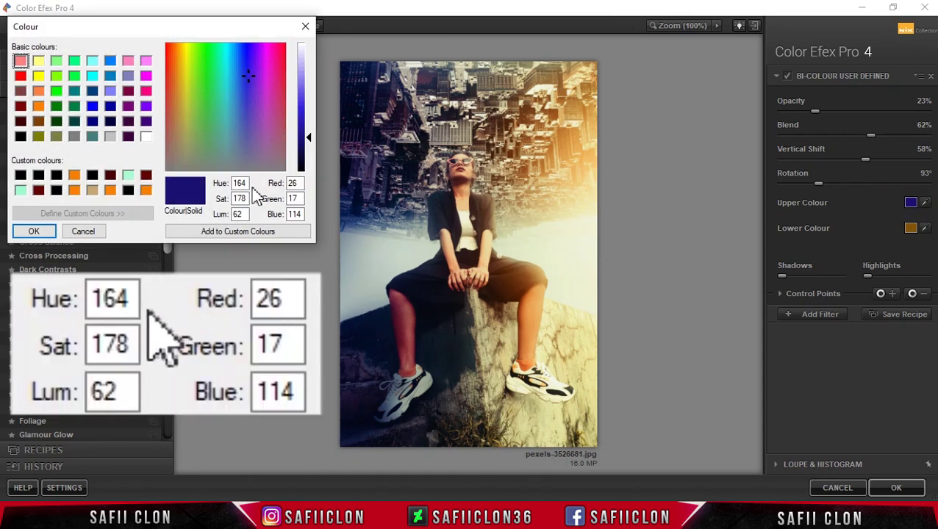
pyautogui.doubleClick(242, 183)
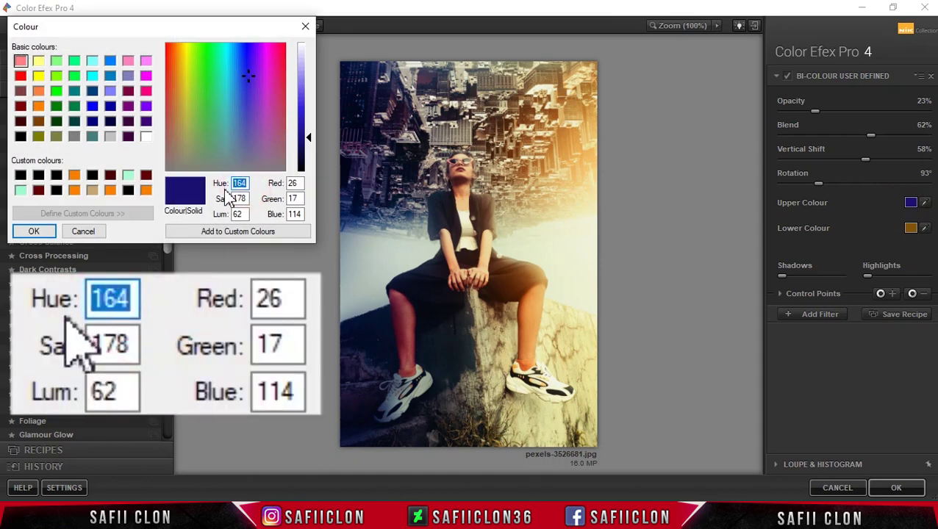
pyautogui.write('145')
pyautogui.doubleClick(235, 198)
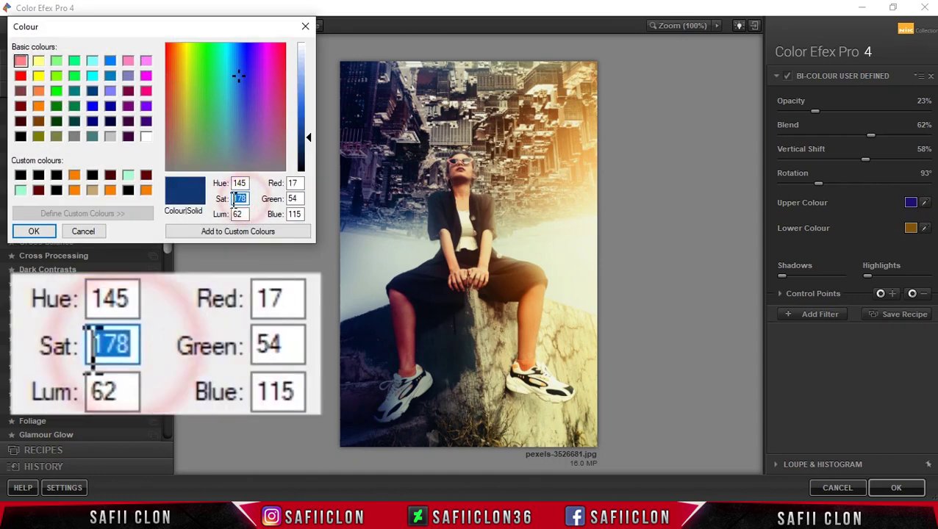
pyautogui.write('236')
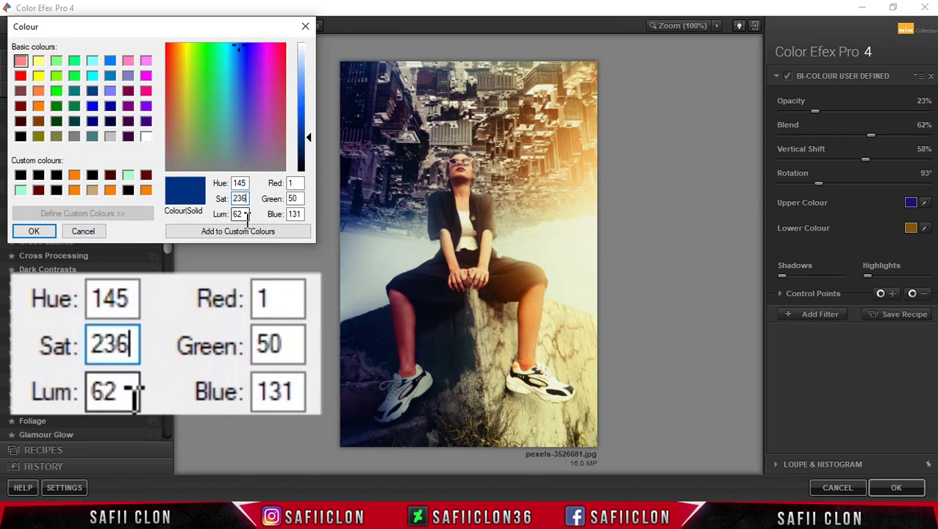
pyautogui.doubleClick(243, 214)
pyautogui.write('64')
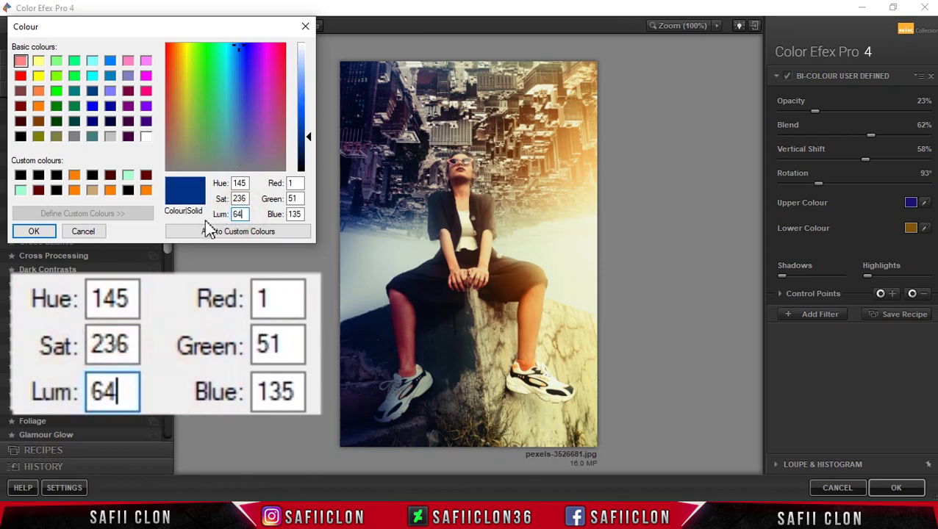
pyautogui.doubleClick(293, 183)
pyautogui.doubleClick(296, 198)
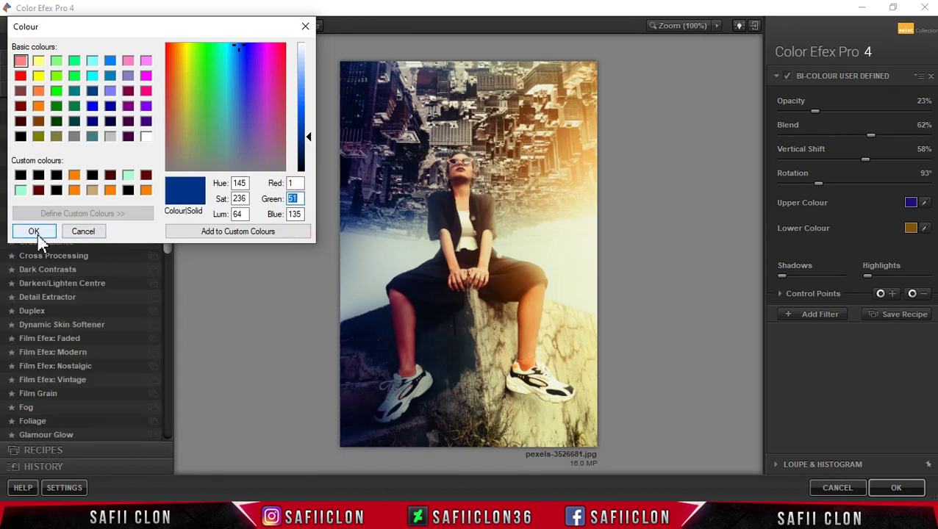
pyautogui.click(37, 232)
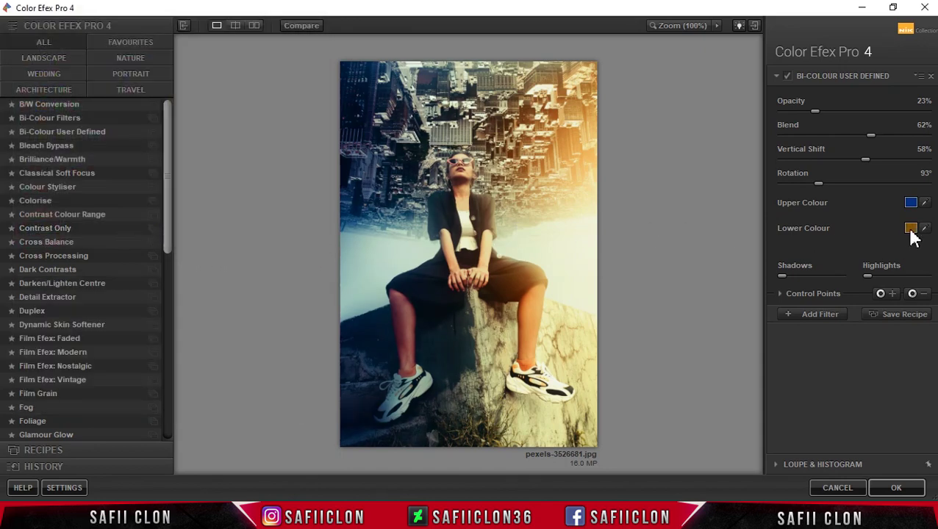
# Set the lower colour to Hue 20, Sat 240, Lum 144 (orange RGB 255, 153, 51)
pyautogui.click(911, 228)
pyautogui.doubleClick(239, 183)
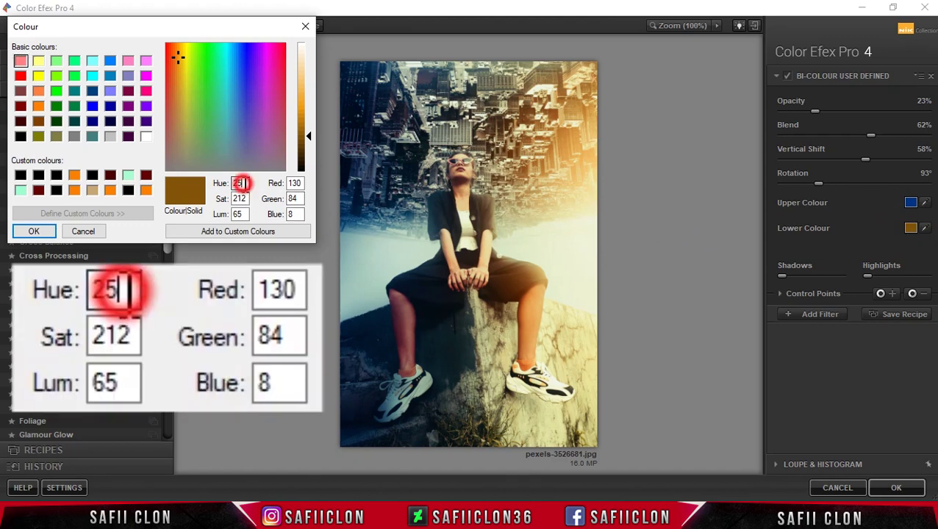
pyautogui.write('20')
pyautogui.click(246, 198)
pyautogui.doubleClick(243, 198)
pyautogui.write('240')
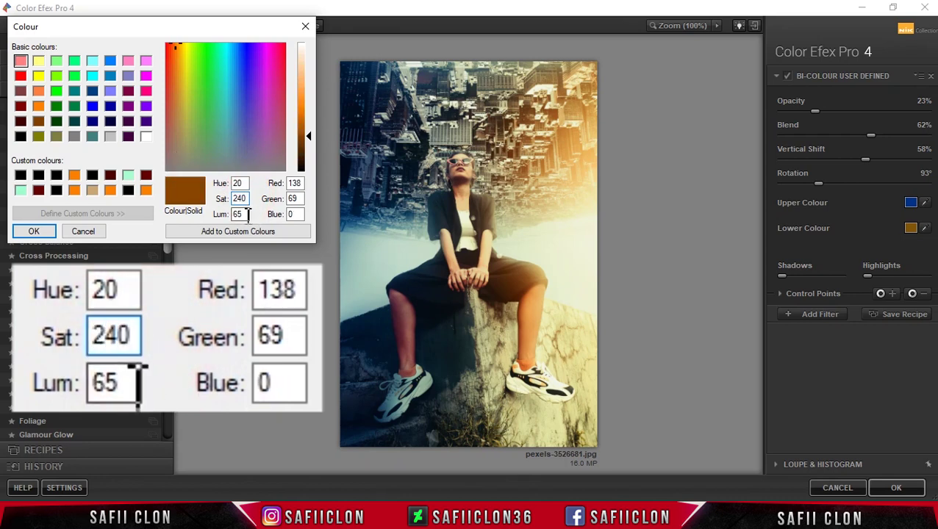
pyautogui.doubleClick(248, 214)
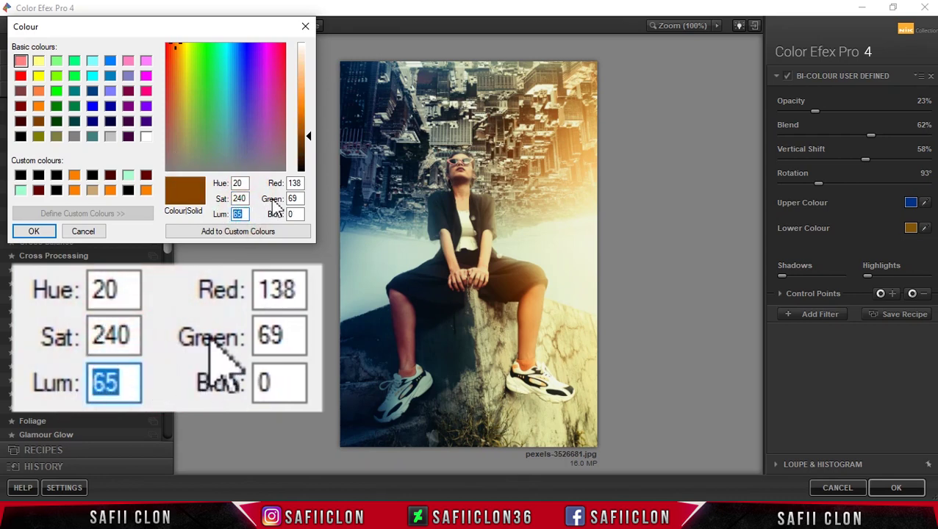
pyautogui.write('144')
pyautogui.click(303, 183)
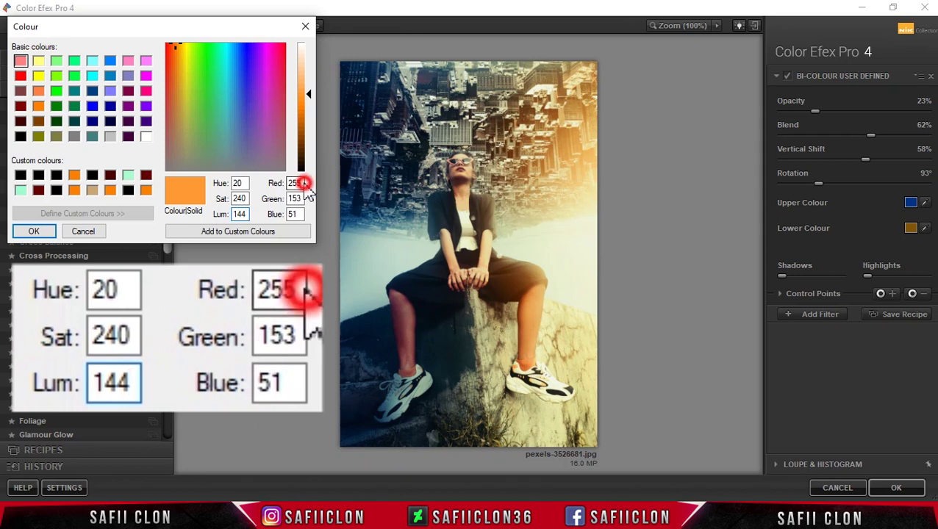
pyautogui.doubleClick(296, 198)
pyautogui.doubleClick(294, 214)
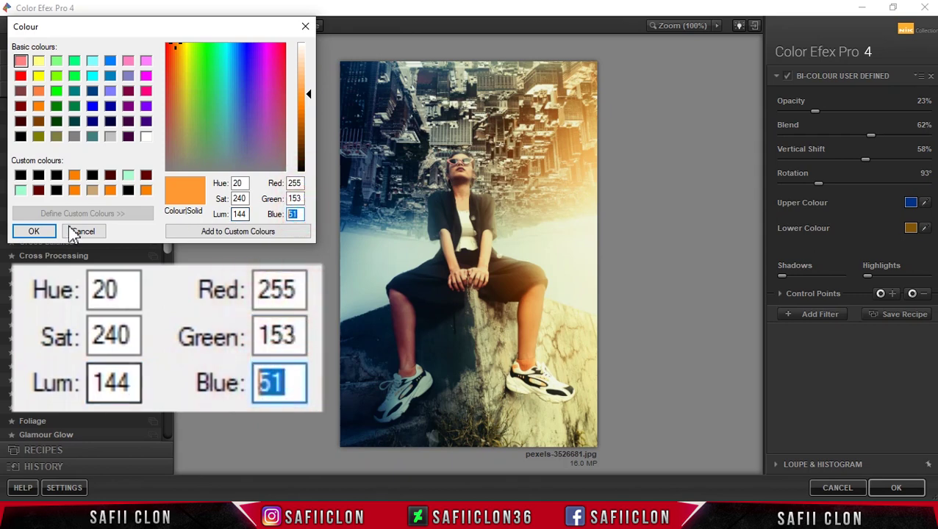
pyautogui.click(34, 231)
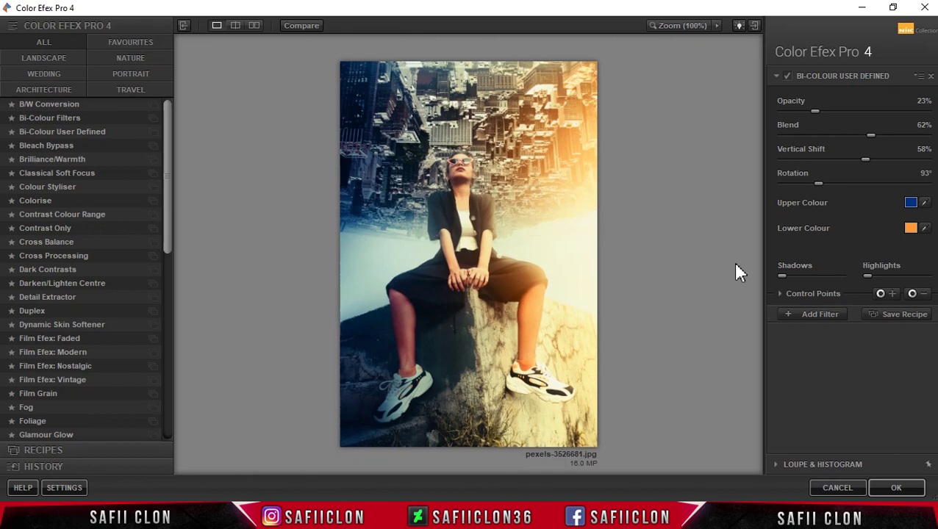
# Stack a Detail Extractor filter at 6% detail, -7% contrast and 25% saturation
pyautogui.click(807, 316)
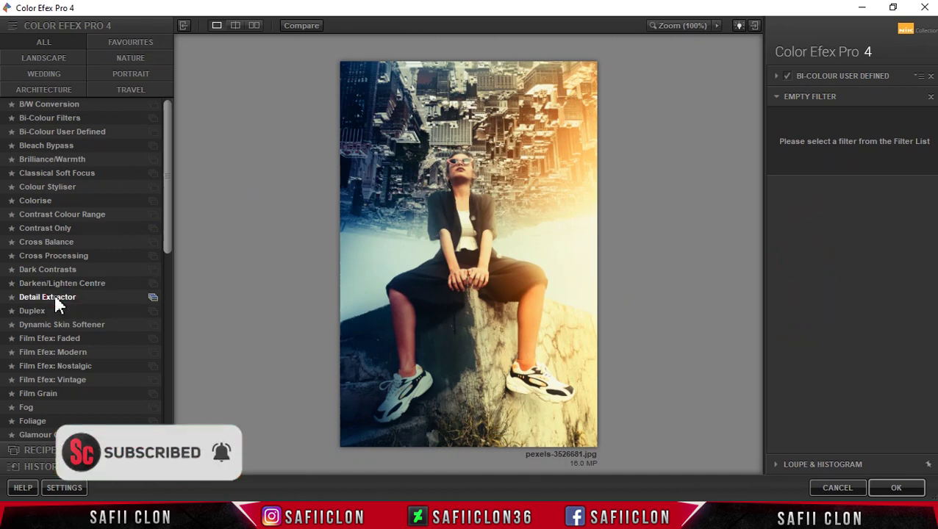
pyautogui.click(47, 297)
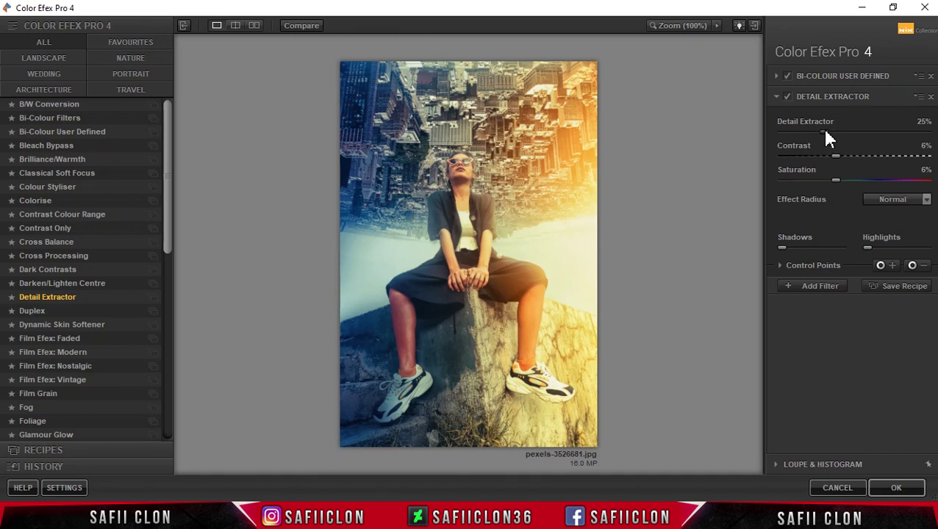
pyautogui.moveTo(822, 131); pyautogui.dragTo(791, 130)
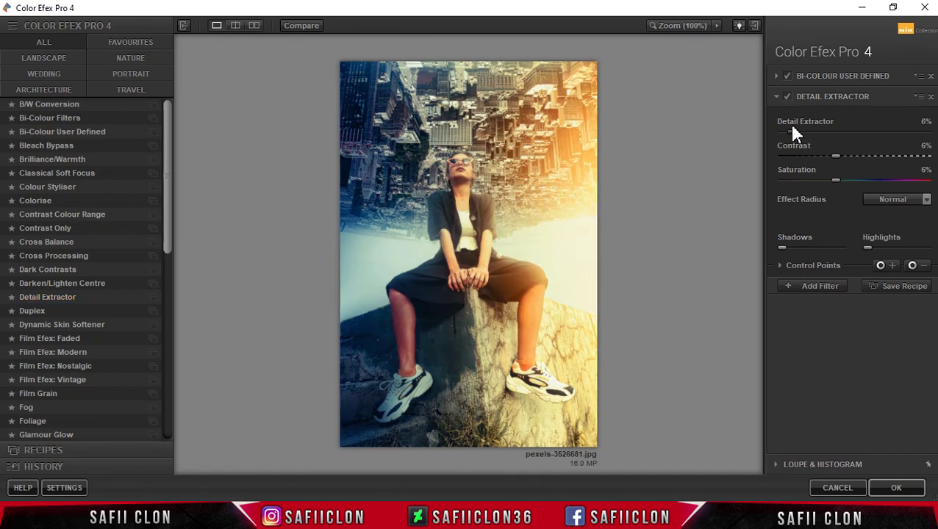
pyautogui.moveTo(838, 154)
pyautogui.mouseDown()
pyautogui.moveTo(822, 155)
pyautogui.moveTo(846, 182)
pyautogui.mouseUp()
pyautogui.moveTo(854, 181); pyautogui.dragTo(853, 182)
pyautogui.click(817, 289)
# Add Classical Soft Focus using Method 1: Diffused Detail 39%, Strength 27%, Brightness -3%
pyautogui.click(41, 175)
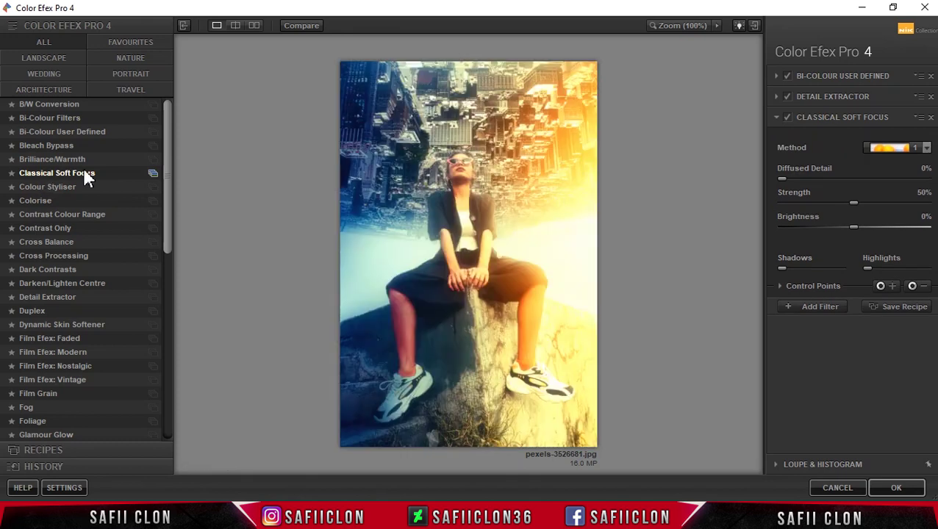
pyautogui.click(929, 149)
pyautogui.click(893, 156)
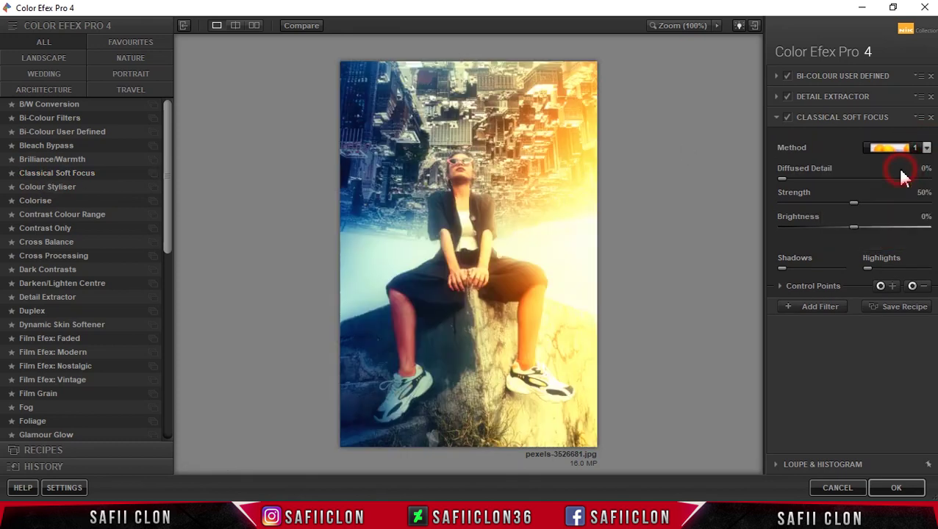
pyautogui.moveTo(784, 178); pyautogui.dragTo(836, 185)
pyautogui.moveTo(854, 203); pyautogui.dragTo(822, 203)
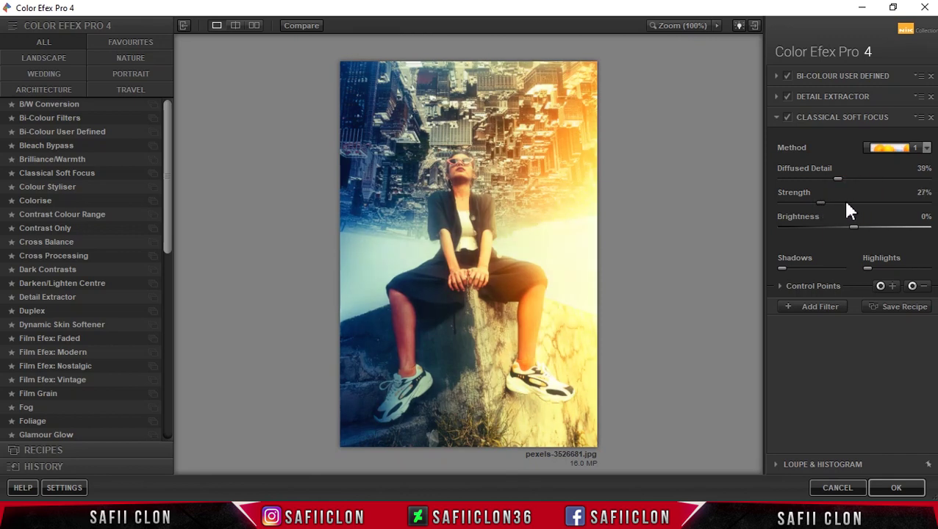
pyautogui.moveTo(851, 228); pyautogui.dragTo(853, 229)
# Drop the Bi-Colour User Defined filter's opacity to 85% and apply the stack to ALTERNATIVE COLOR
pyautogui.click(840, 79)
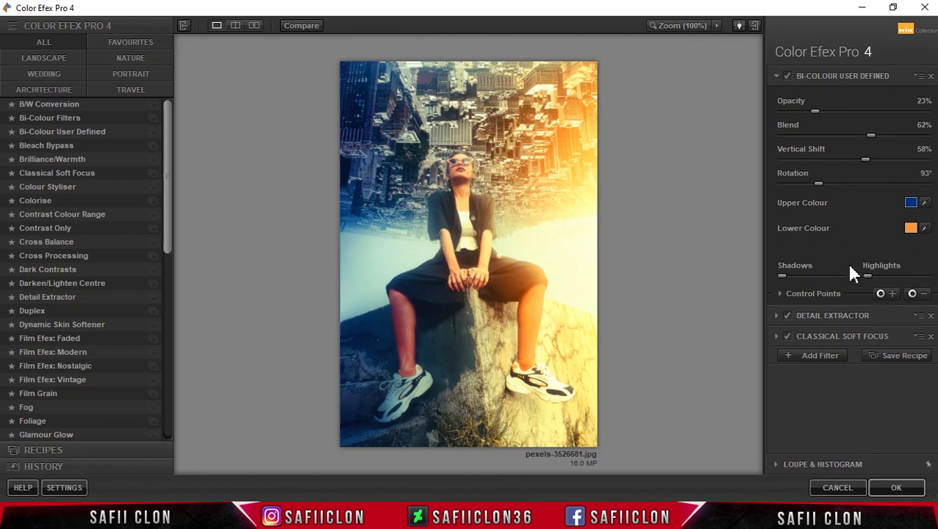
pyautogui.click(781, 296)
pyautogui.moveTo(913, 324); pyautogui.dragTo(895, 323)
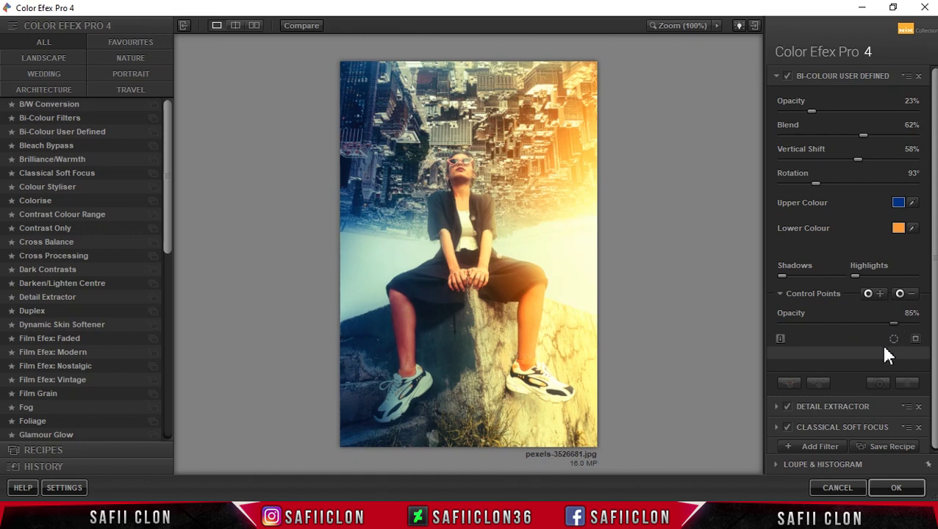
pyautogui.click(896, 487)
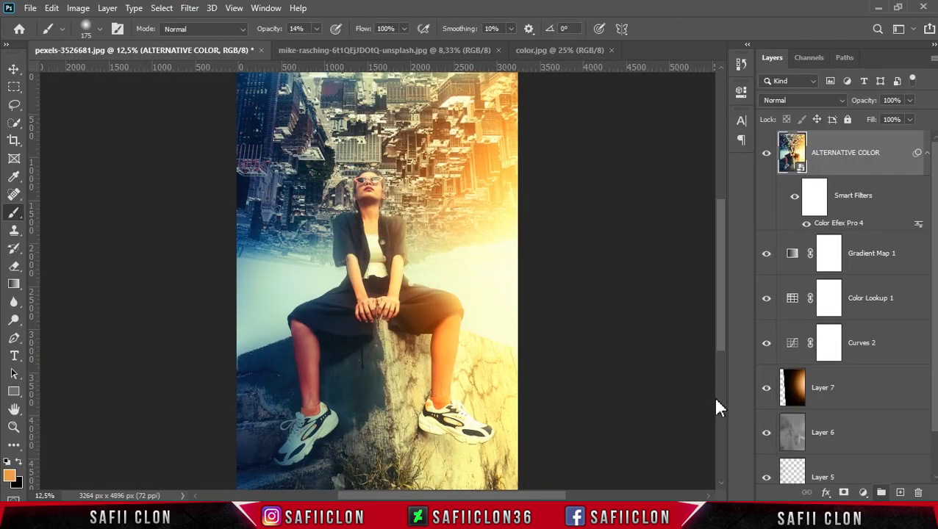
pyautogui.click(766, 153)
pyautogui.click(766, 154)
pyautogui.click(765, 154)
pyautogui.click(766, 155)
pyautogui.hotkey('ctrl', '-')
pyautogui.hotkey('ctrl', '-')
pyautogui.hotkey('ctrl', '+')
pyautogui.hotkey('ctrl', '+')
pyautogui.hotkey('ctrl', '-')
pyautogui.click(766, 155)
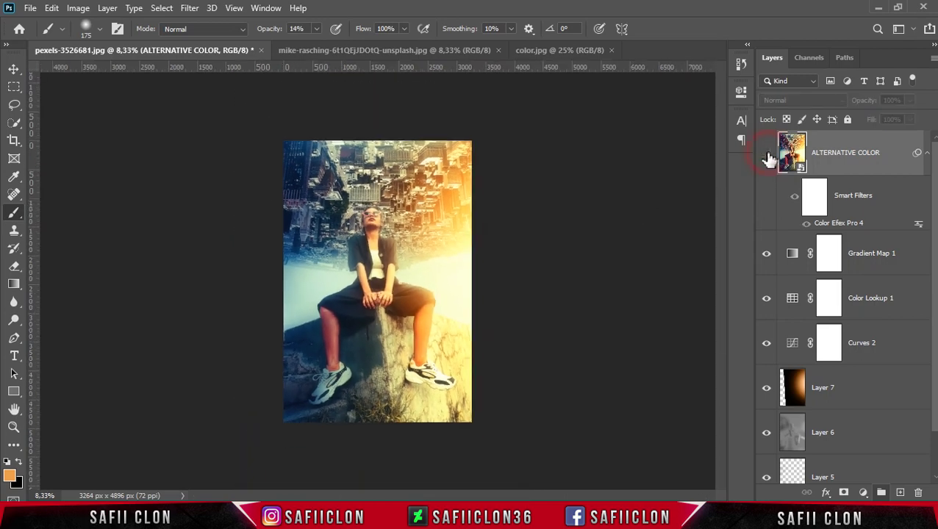
pyautogui.click(767, 155)
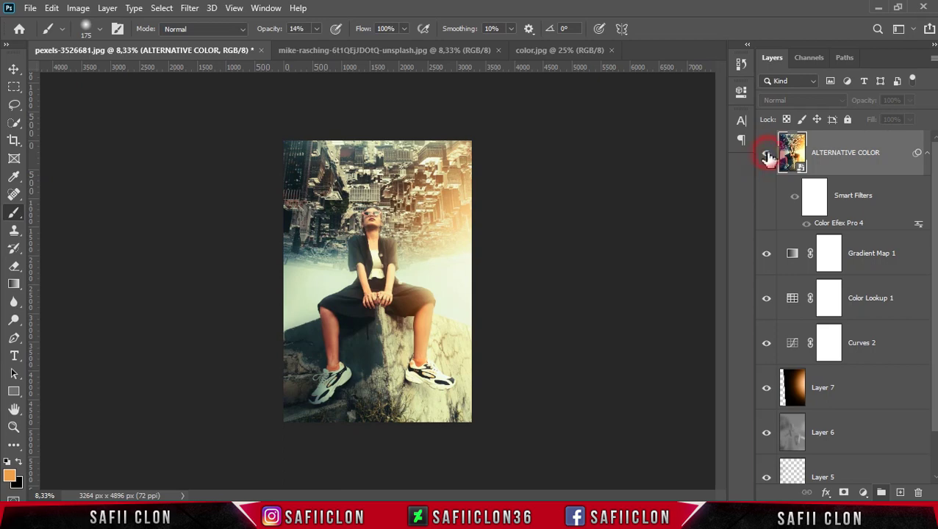
pyautogui.click(767, 156)
pyautogui.hotkey('ctrl', '+')
pyautogui.hotkey('ctrl', '+')
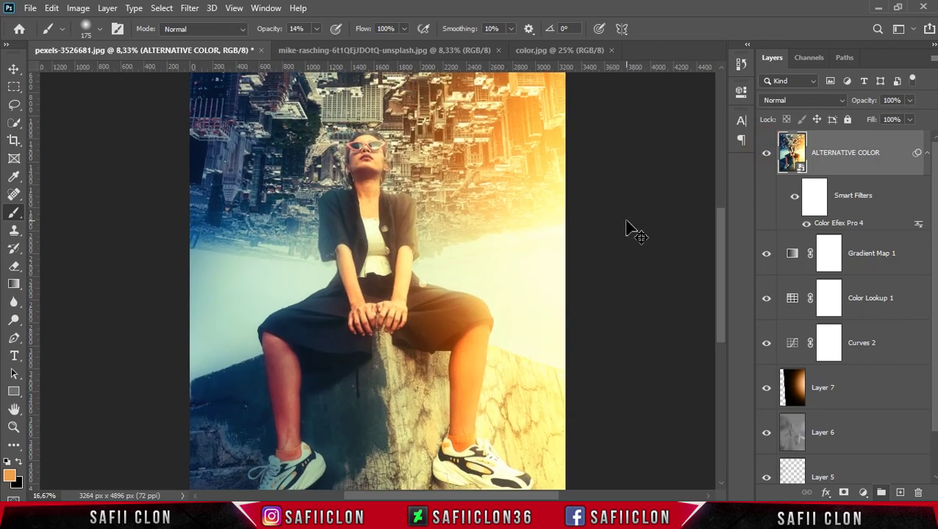
pyautogui.hotkey('ctrl', '-')
pyautogui.hotkey('ctrl', '-')
pyautogui.hotkey('ctrl', '+')
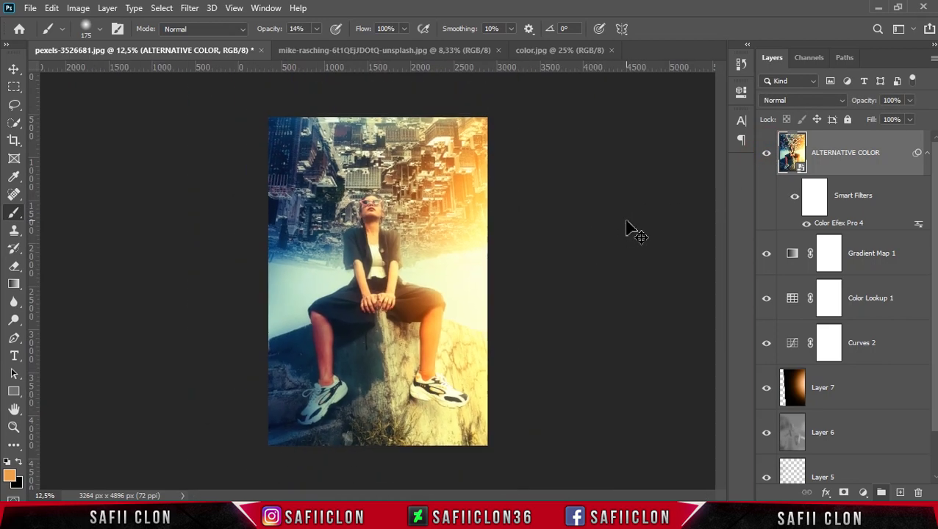